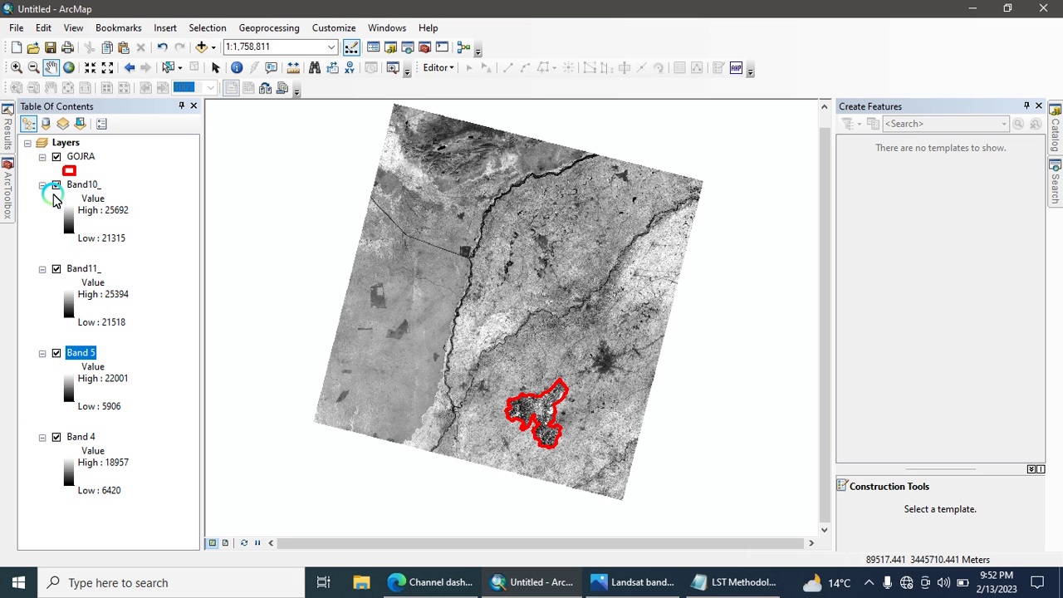
- Hide the Band10_ and Band11_ layers, and toggle Band 5 and Band 4 off and back on
left_click(57, 269)
left_click(56, 184)
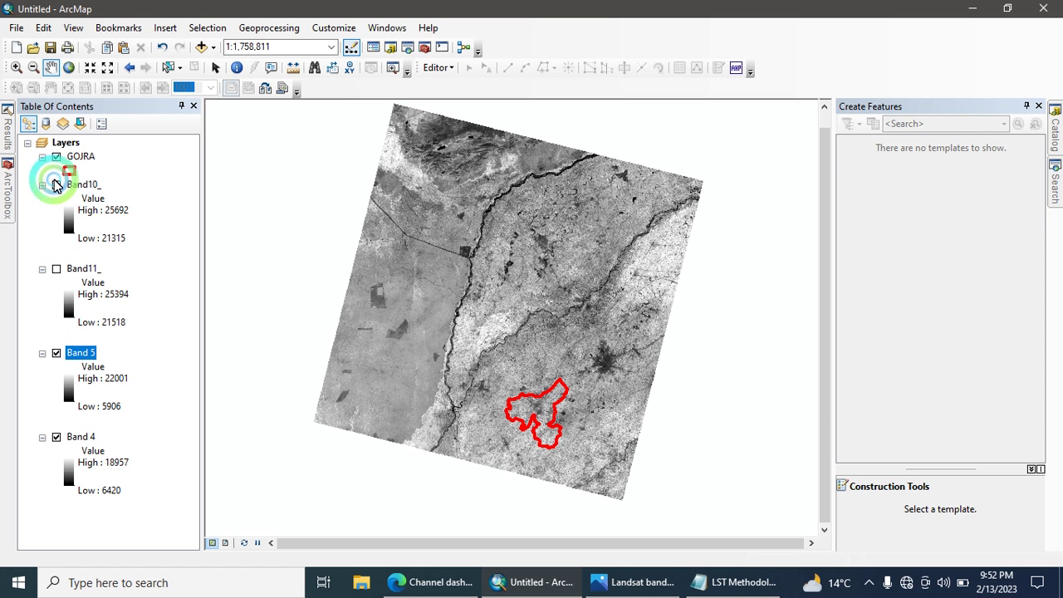
left_click(57, 353)
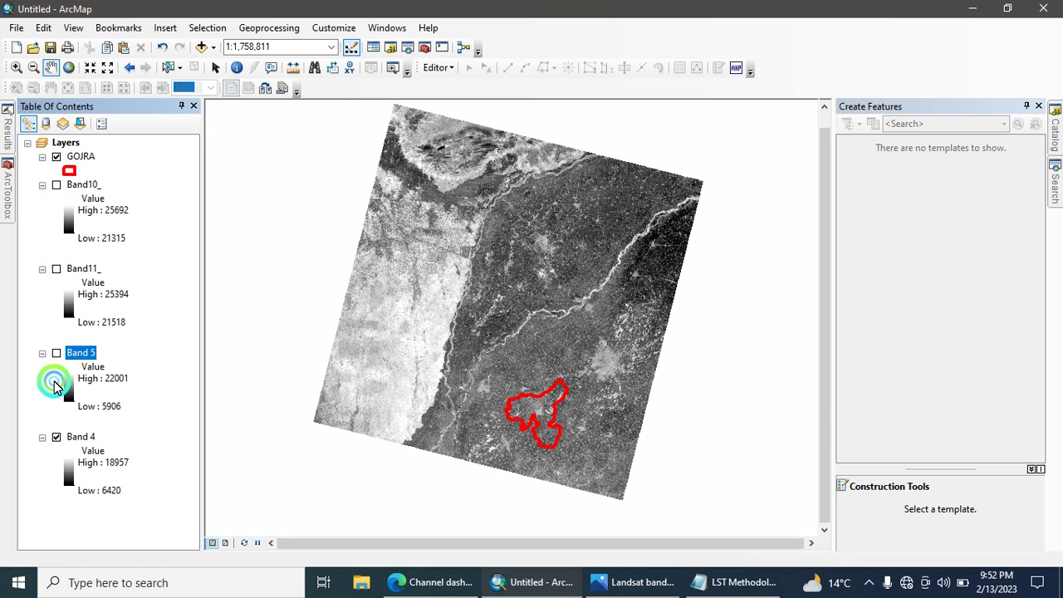
left_click(56, 436)
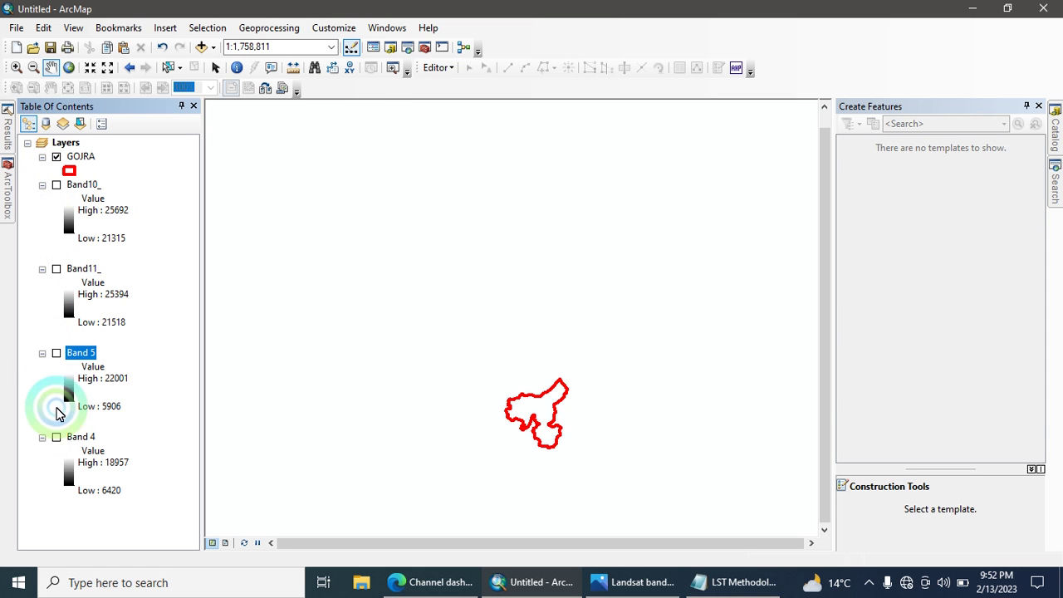
left_click(57, 353)
left_click(56, 438)
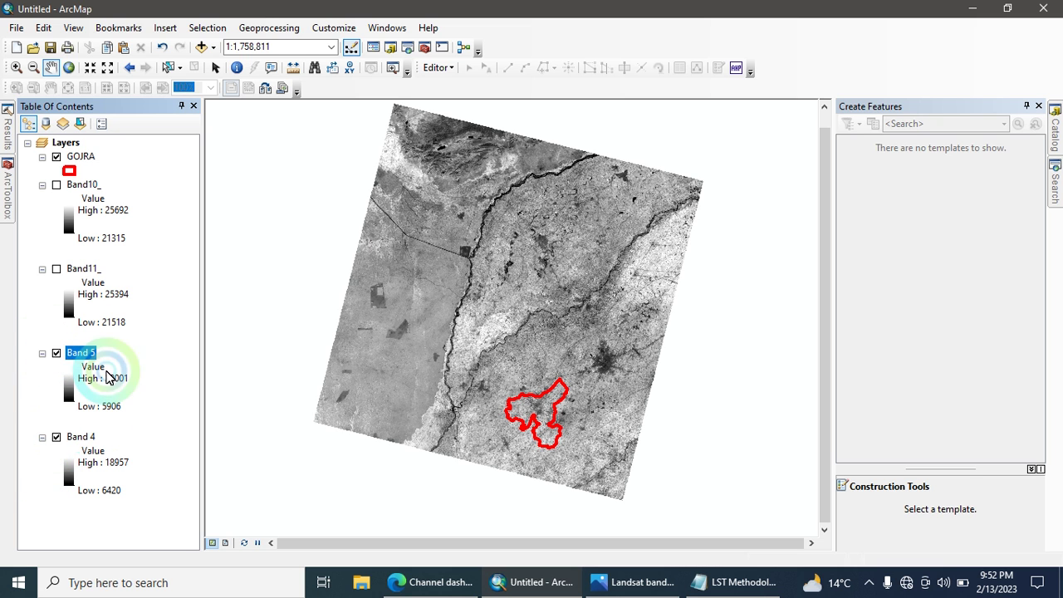
- Find the Raster Calculator tool through the tool search and open it
left_click(1056, 148)
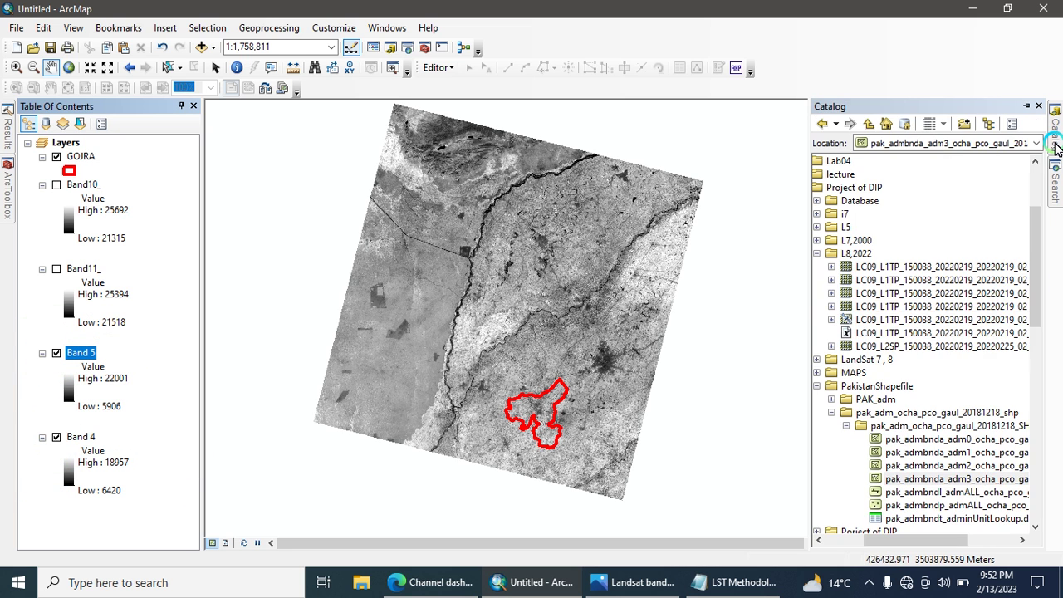
left_click(1056, 175)
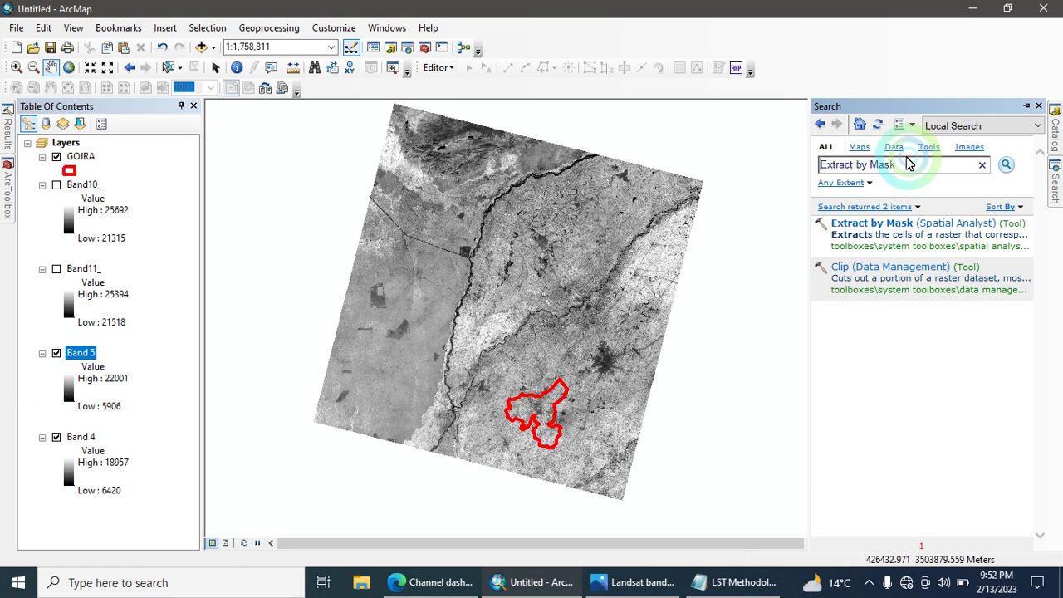
left_click(819, 124)
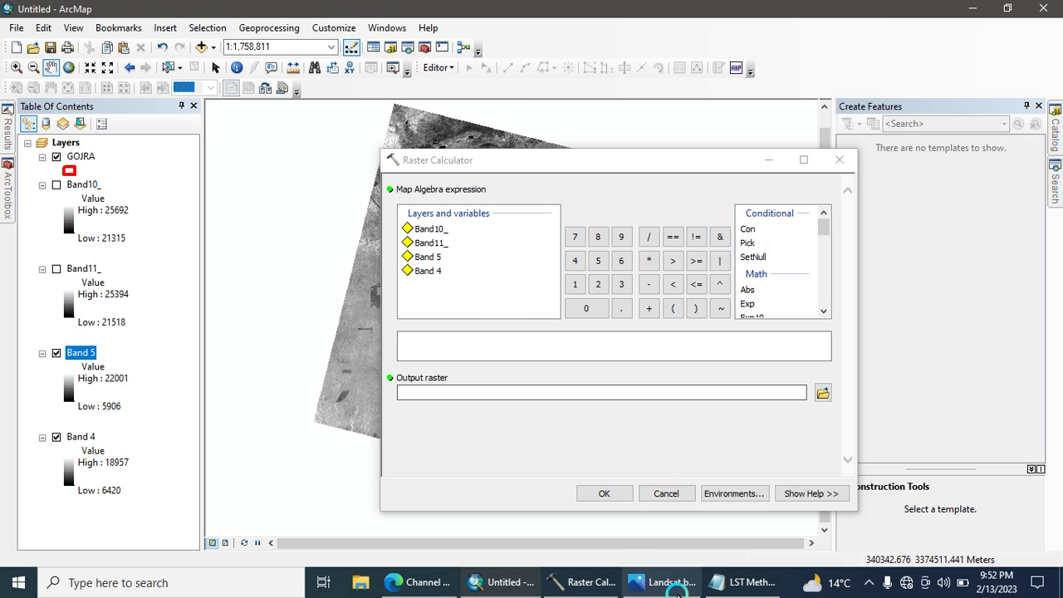
- Copy Float("Band 5" - "Band 4") / Float("Band 5" + "Band 4") from the LST Methodology,equations.txt notes in Notepad into the Raster Calculator expression
left_click(730, 582)
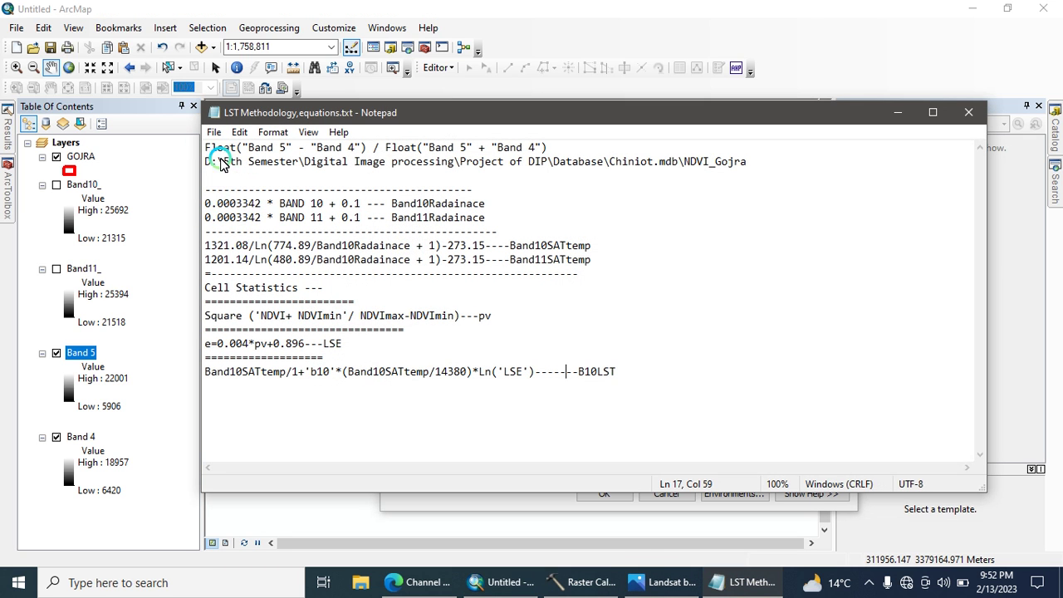
left_click_drag(207, 148, 622, 131)
key("ctrl+c")
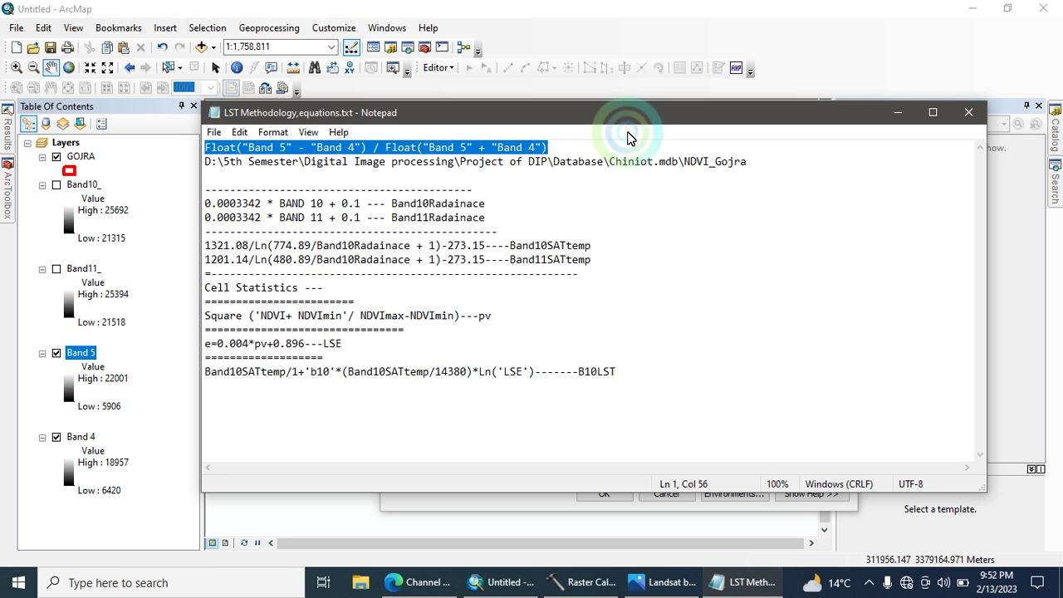
left_click(898, 111)
left_click(529, 352)
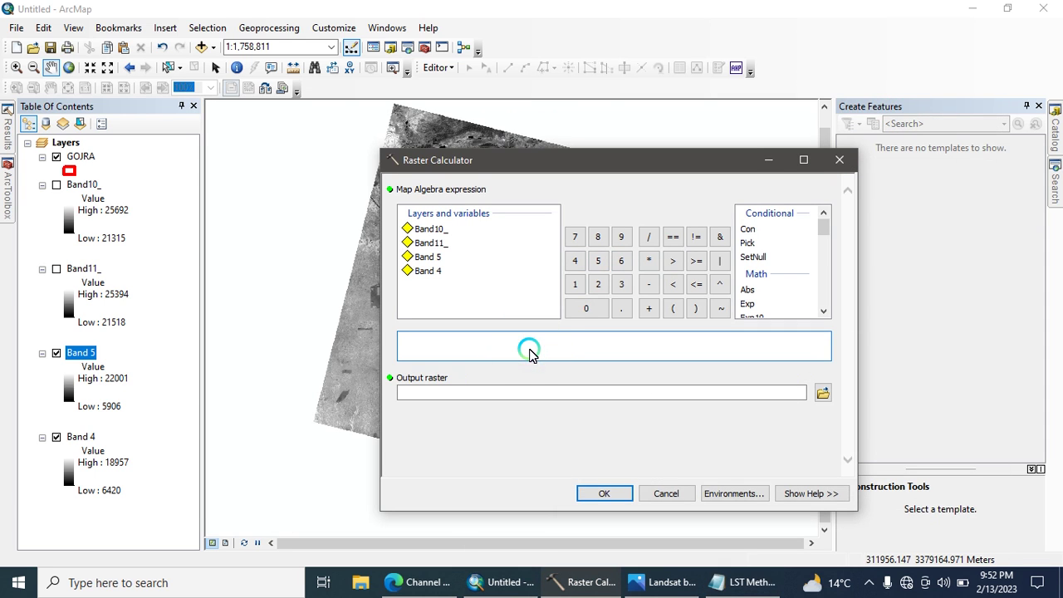
key("ctrl+v")
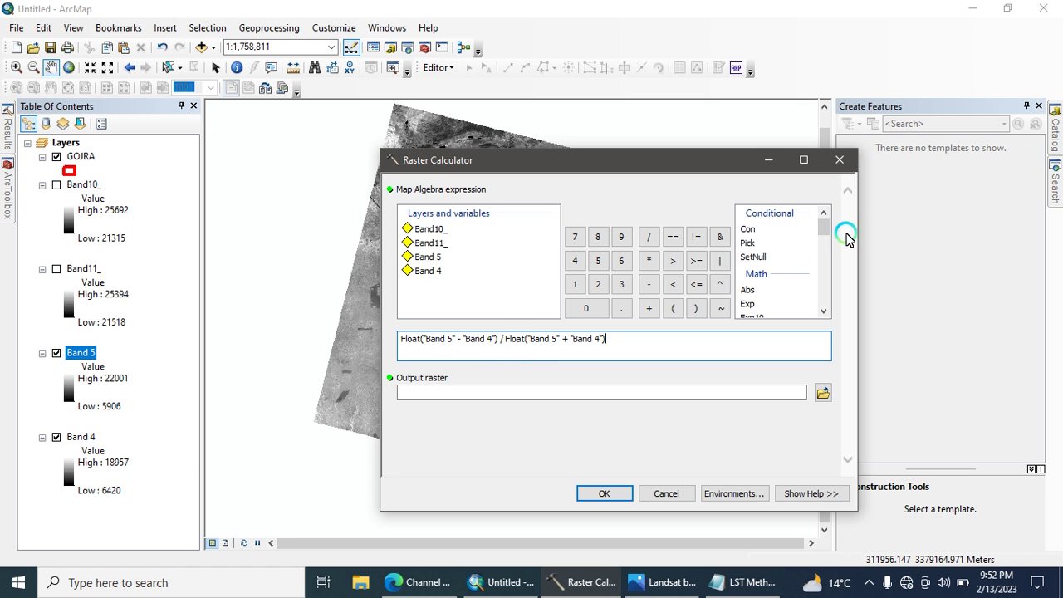
left_click_drag(825, 228, 824, 243)
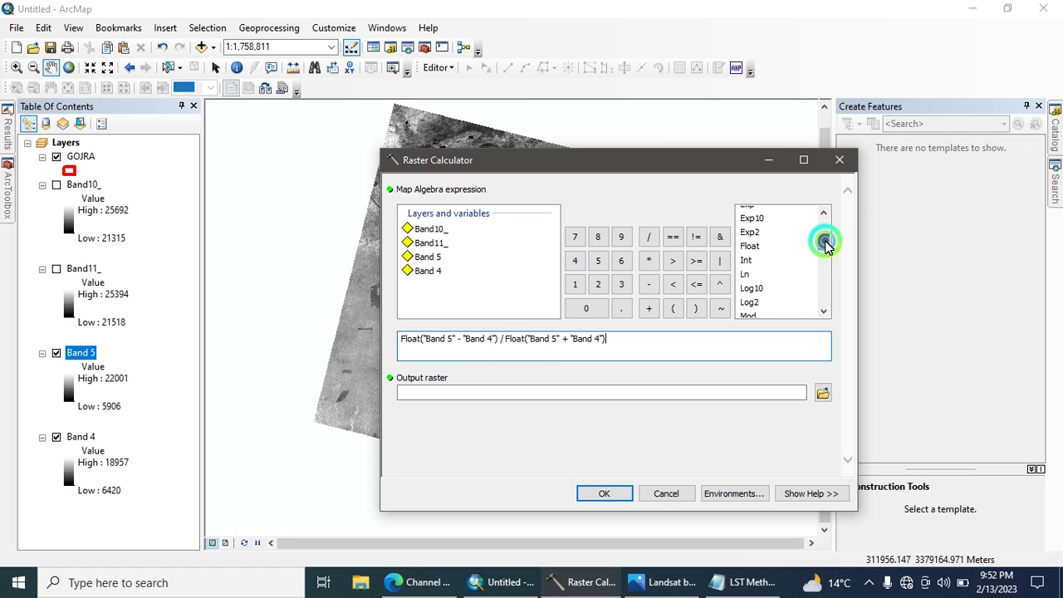
left_click(753, 247)
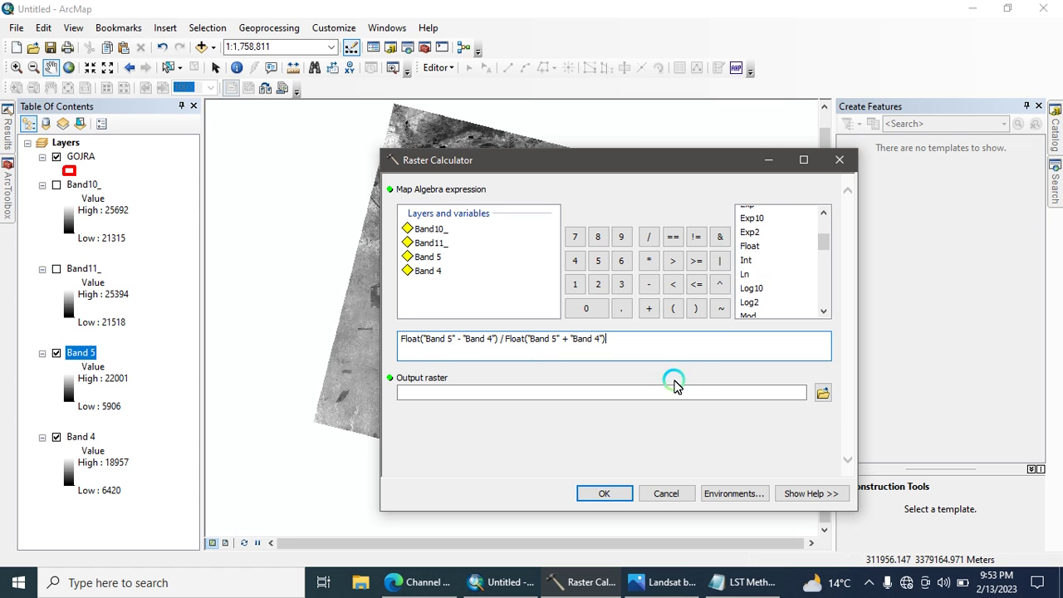
- Set the output raster to D:\5th Semester\Digital Image processing\Project of DIP\Database\Chiniot.mdb\NDVI_Gojra, copying the path from the Notepad notes
left_click(784, 400)
left_click(677, 413)
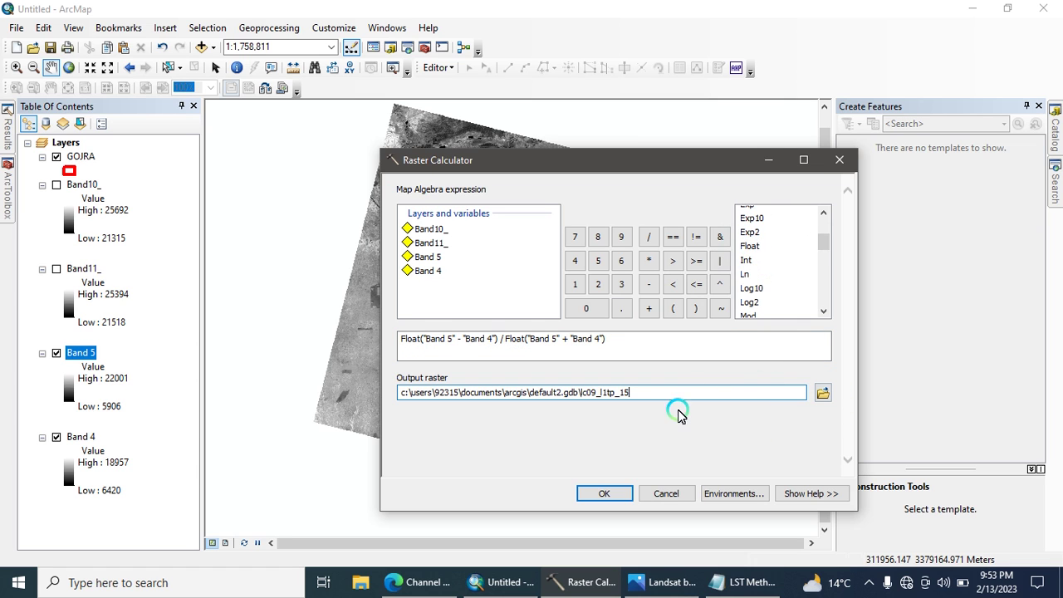
left_click(741, 581)
left_click_drag(206, 161, 849, 183)
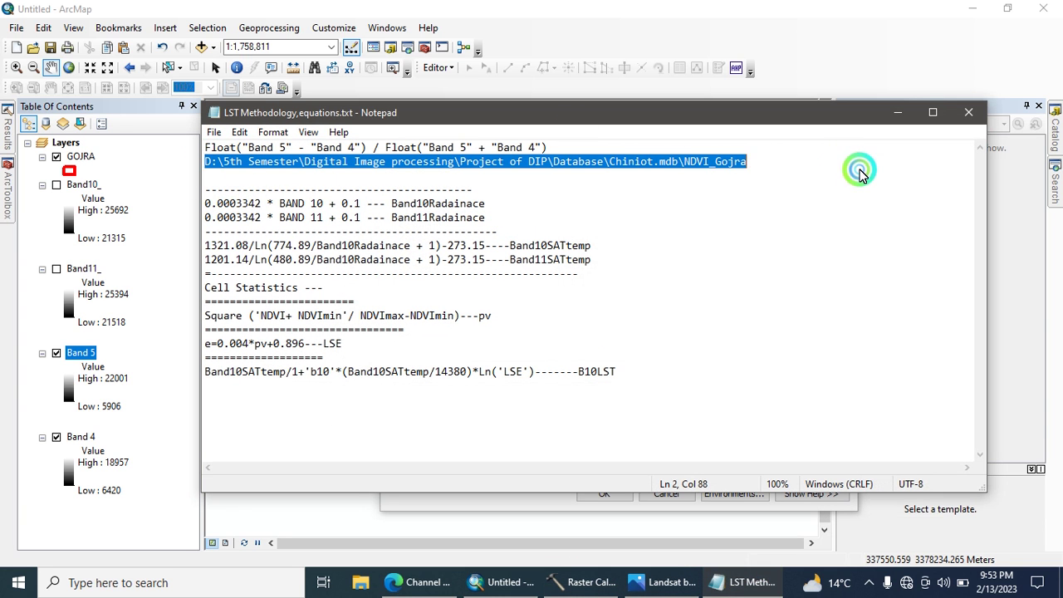
left_click(897, 112)
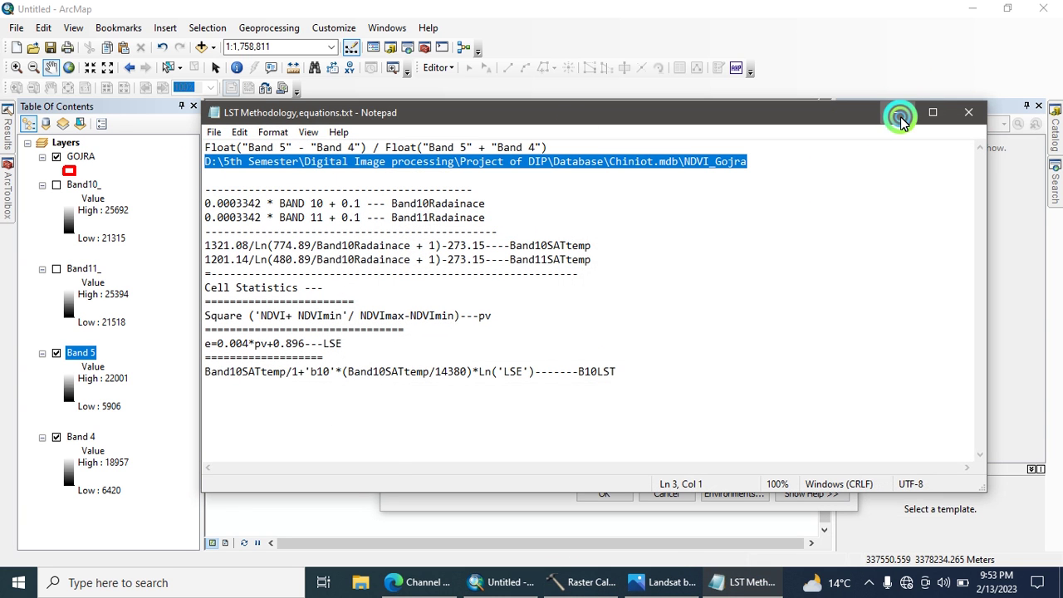
double_click(667, 400)
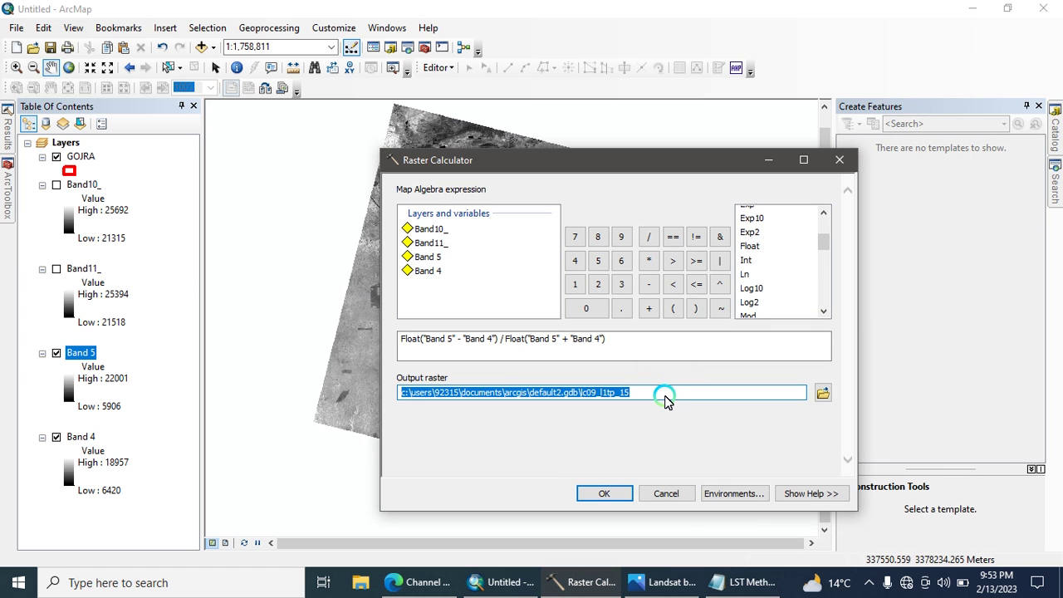
left_click(666, 399)
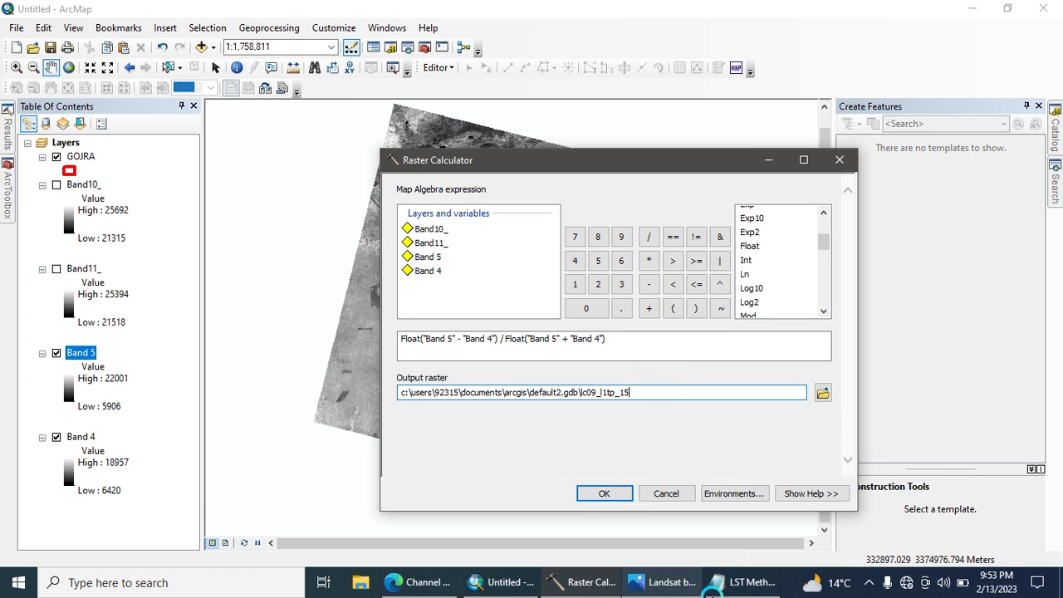
left_click(743, 582)
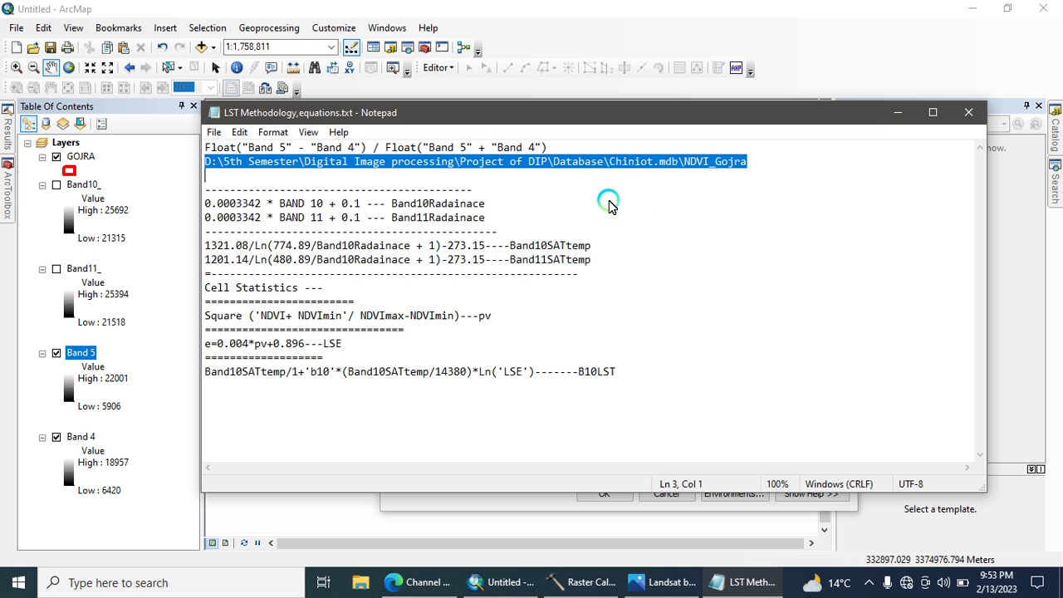
left_click(897, 112)
left_click(669, 390)
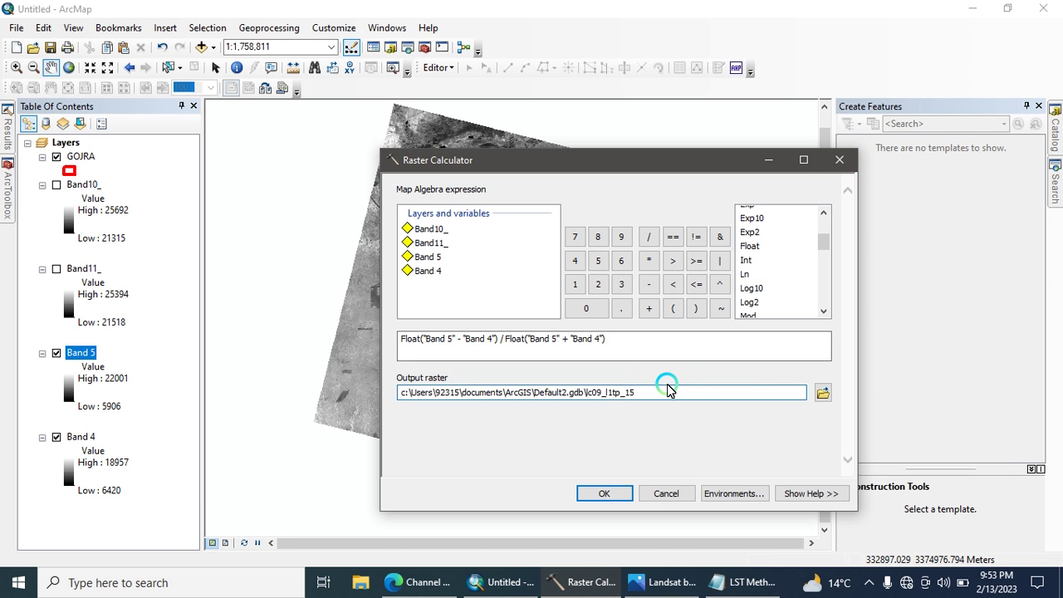
double_click(666, 394)
key("ctrl+v")
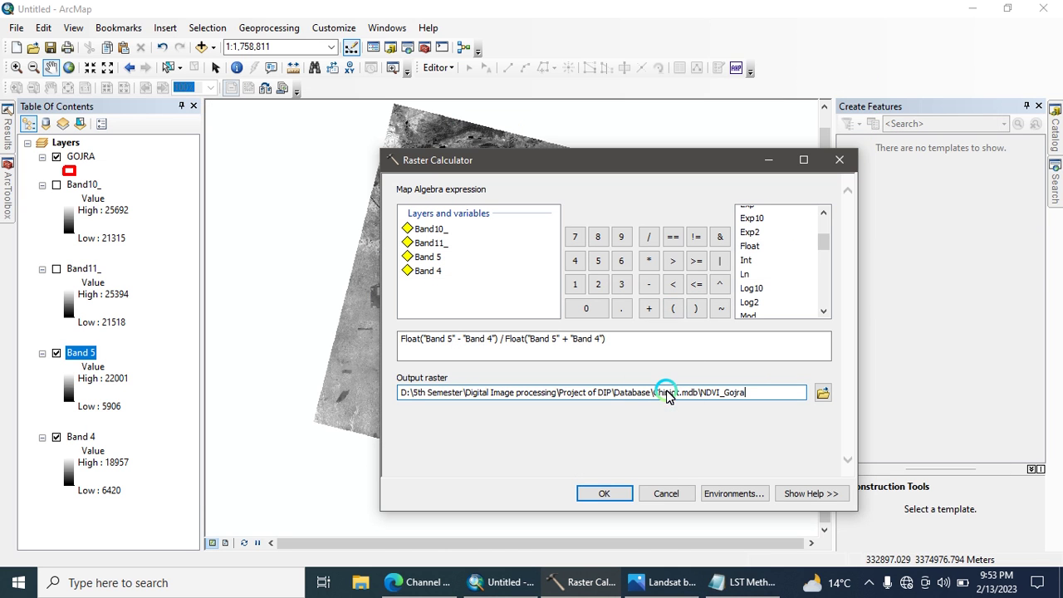
left_click(614, 494)
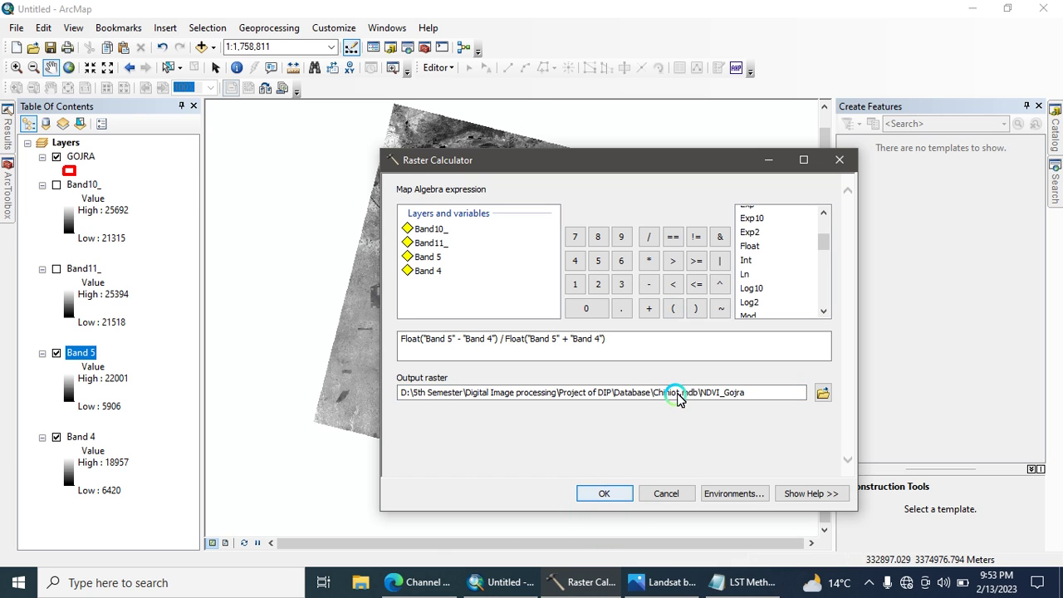
- Set the processing extent in the calculator's environment settings to Same as layer GOJRA
left_click(745, 493)
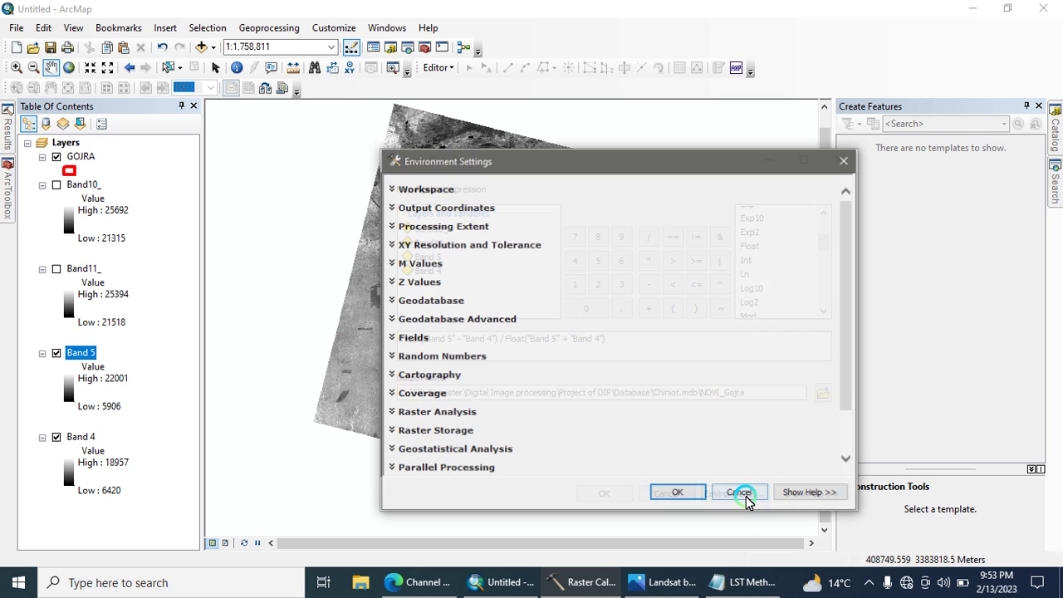
left_click(453, 226)
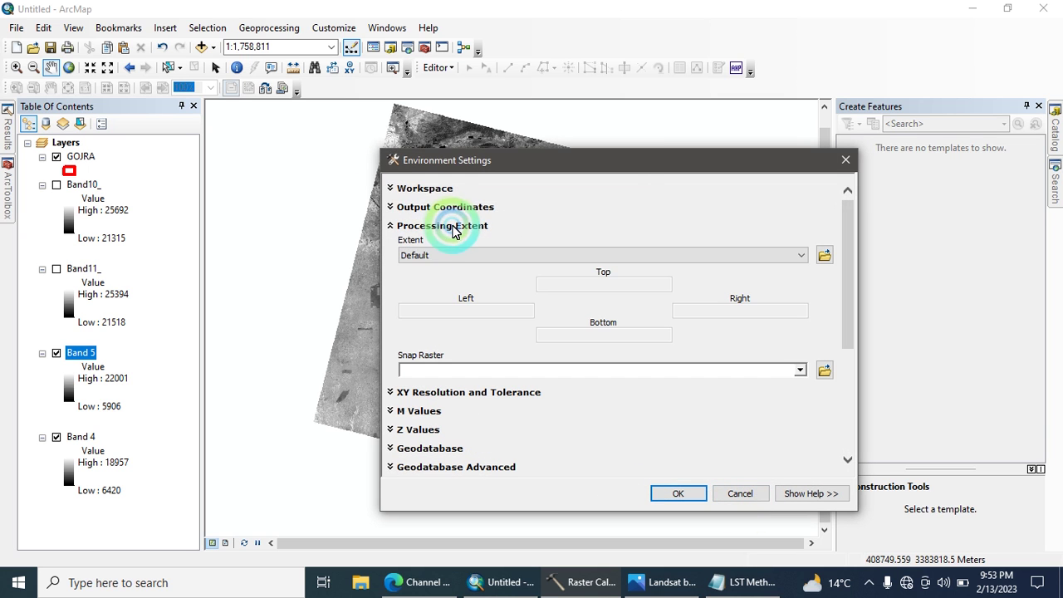
left_click(442, 256)
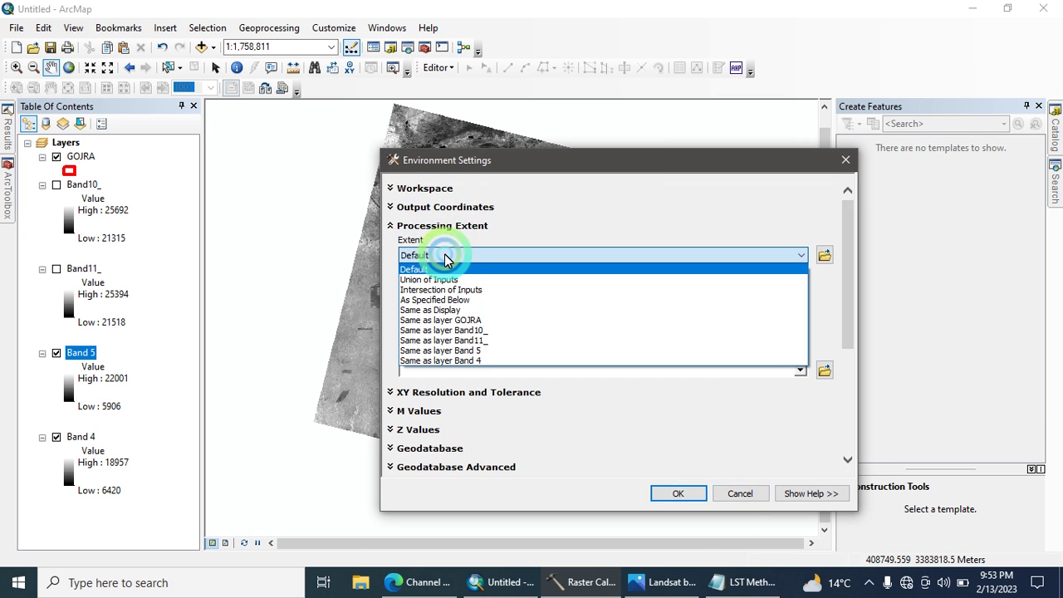
left_click(469, 321)
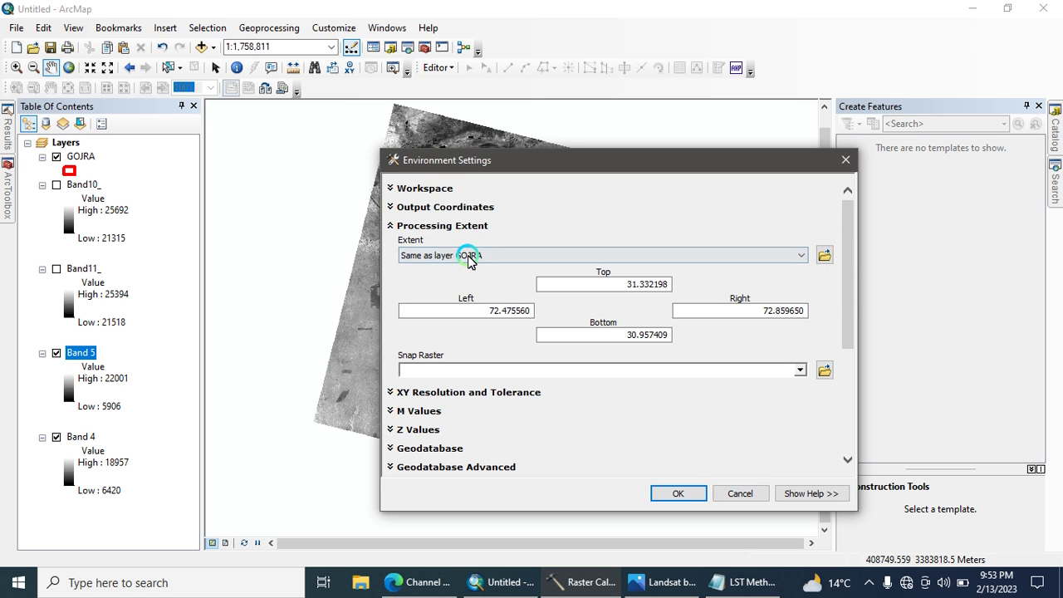
- Set the raster analysis mask to GOJRA, accept the environment settings and run the Raster Calculator
left_click_drag(849, 261, 849, 351)
left_click(390, 383)
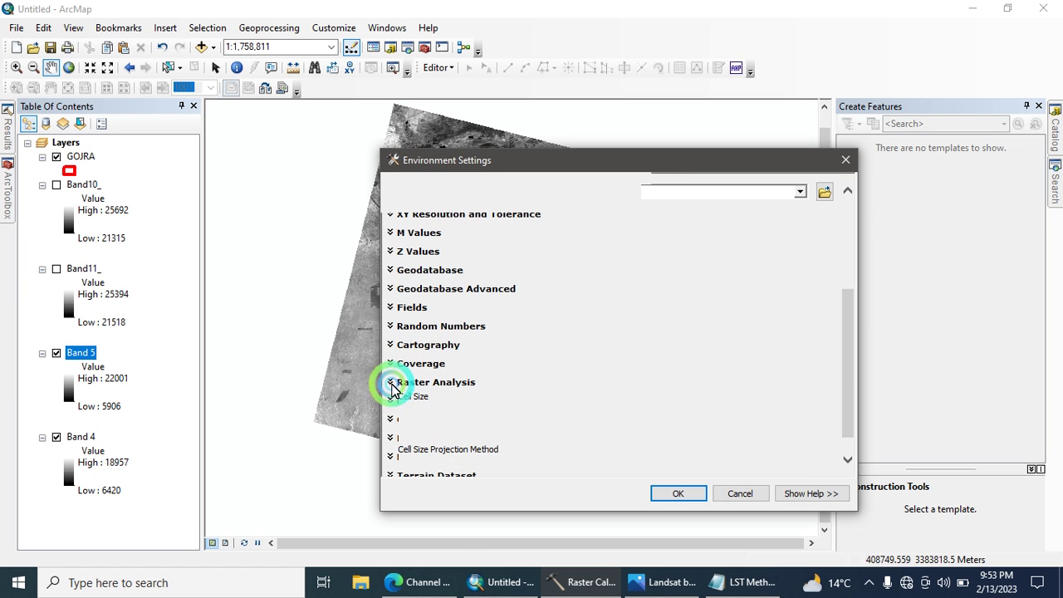
left_click(824, 459)
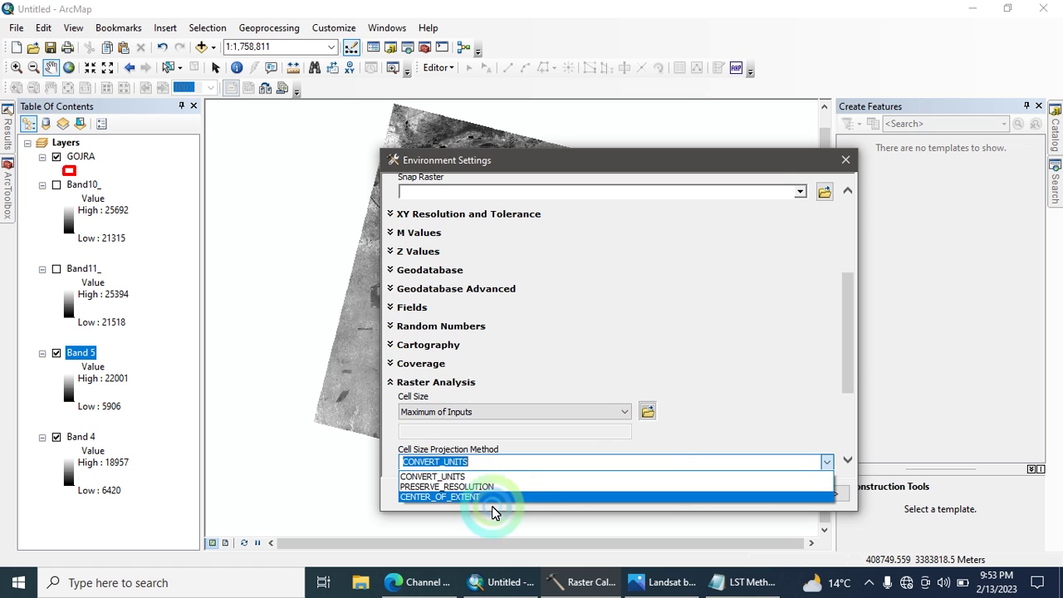
left_click(821, 400)
left_click_drag(844, 363, 847, 396)
left_click(797, 413)
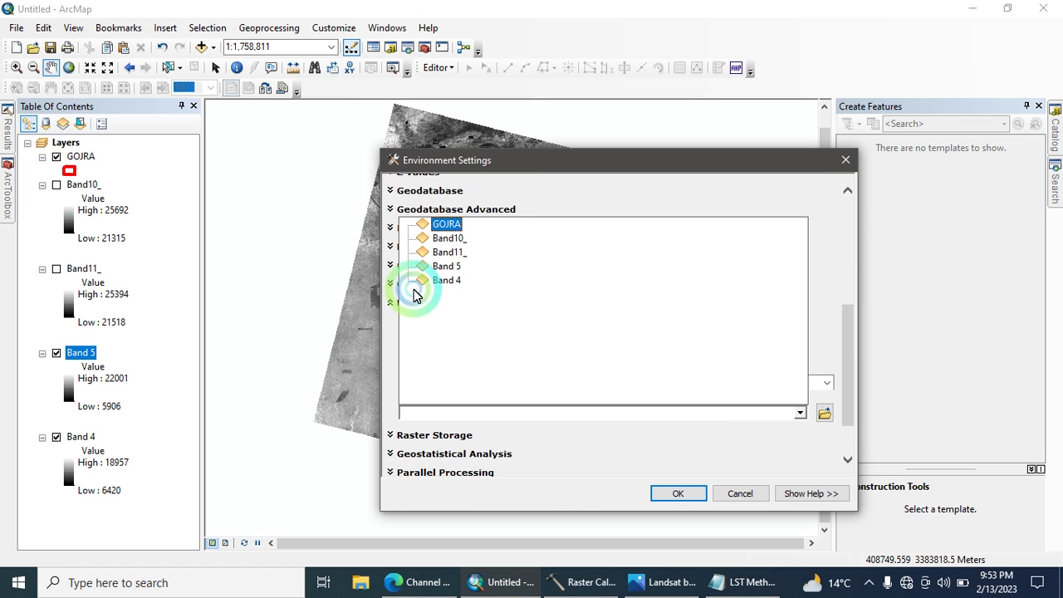
left_click(447, 225)
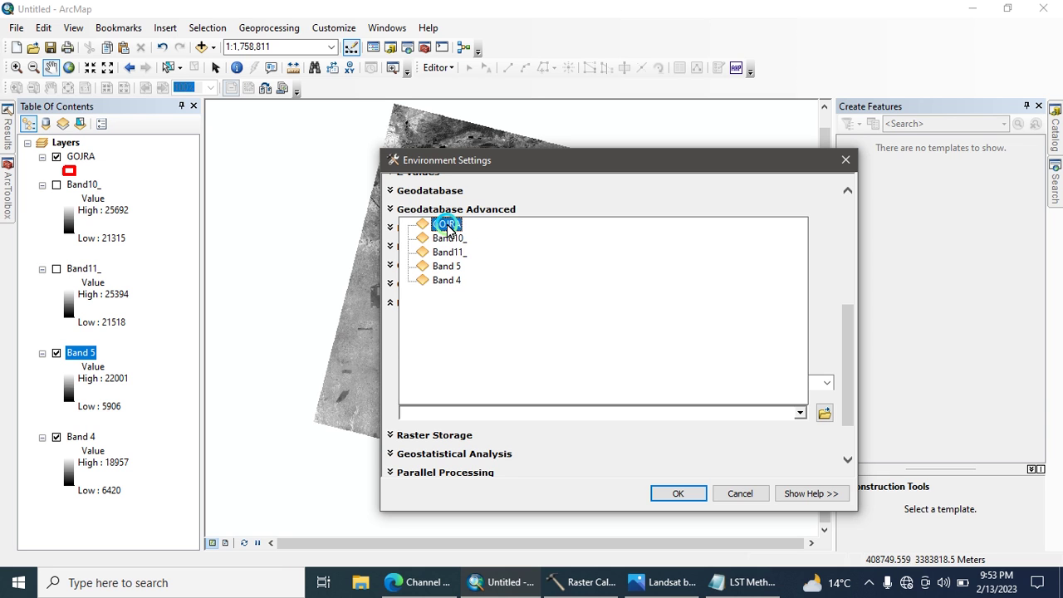
left_click(848, 402)
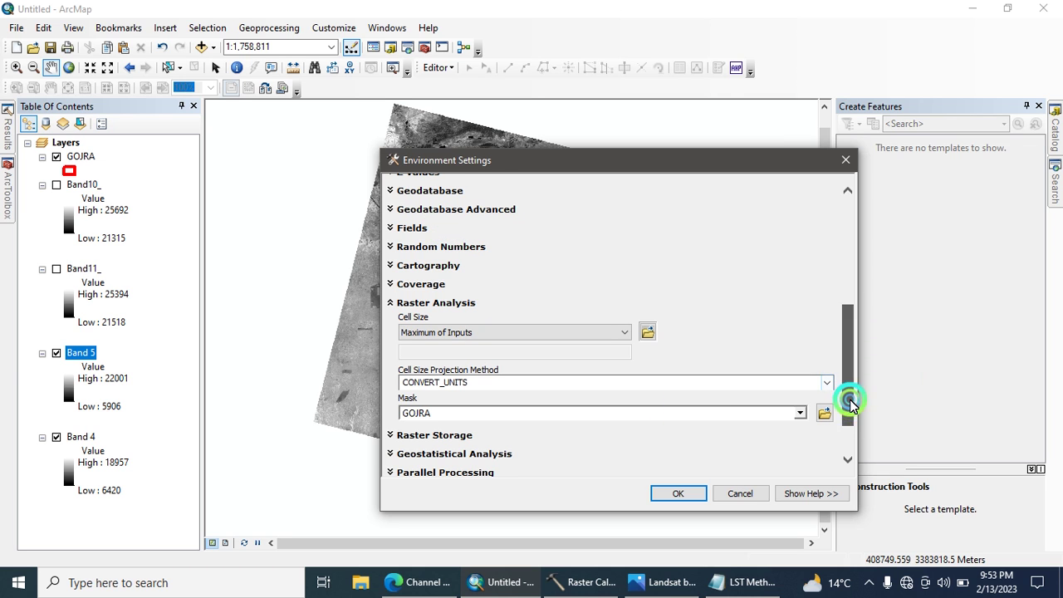
left_click_drag(849, 402, 849, 423)
left_click(679, 495)
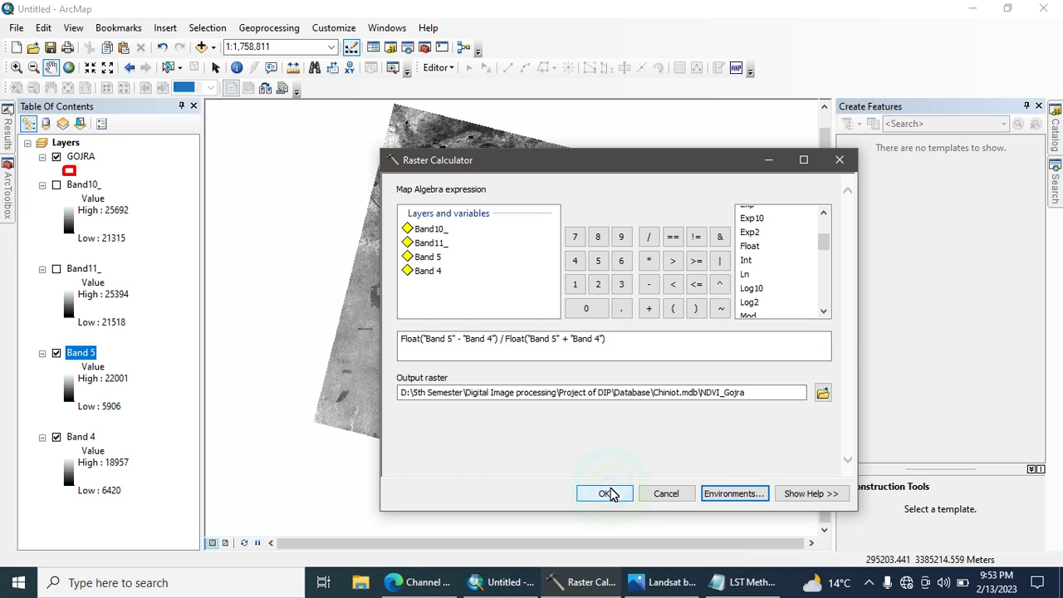
left_click(609, 493)
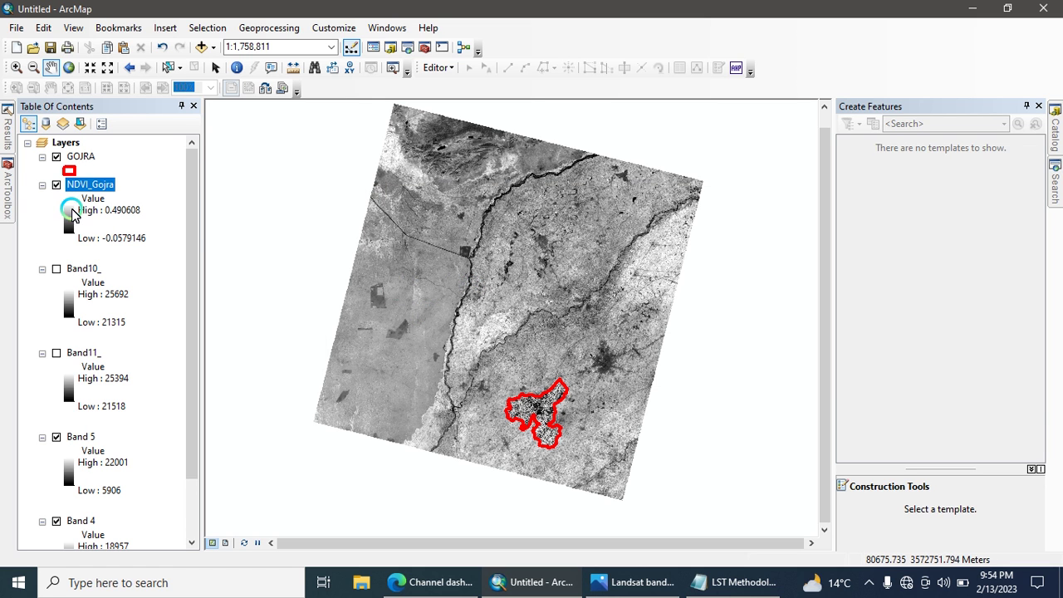
- Hide the Band 5 and Band 4 layers and collapse their legends in the layer list
left_click(42, 437)
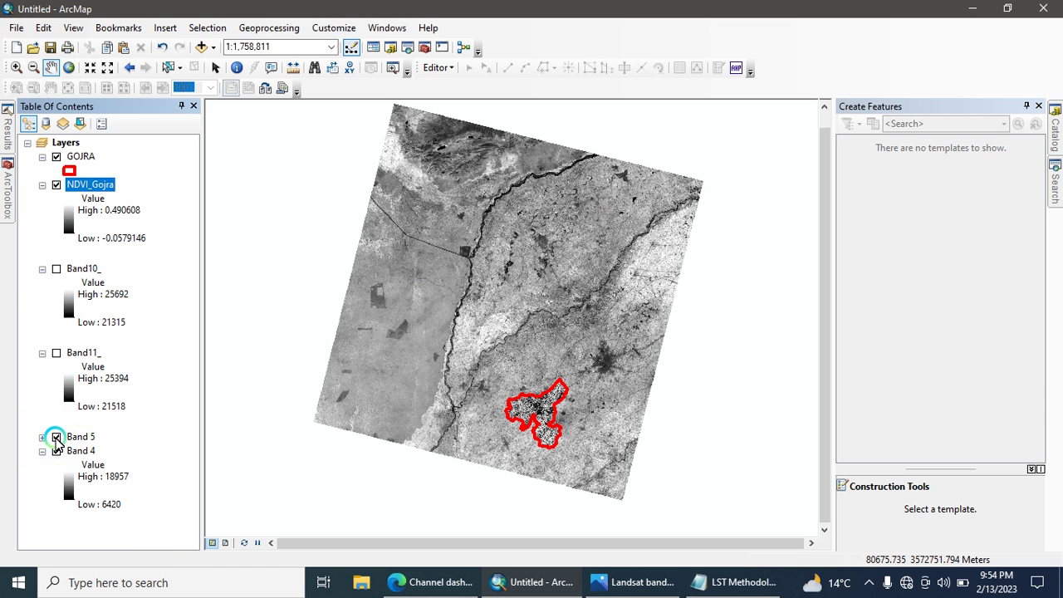
left_click(56, 437)
left_click(55, 451)
left_click(42, 450)
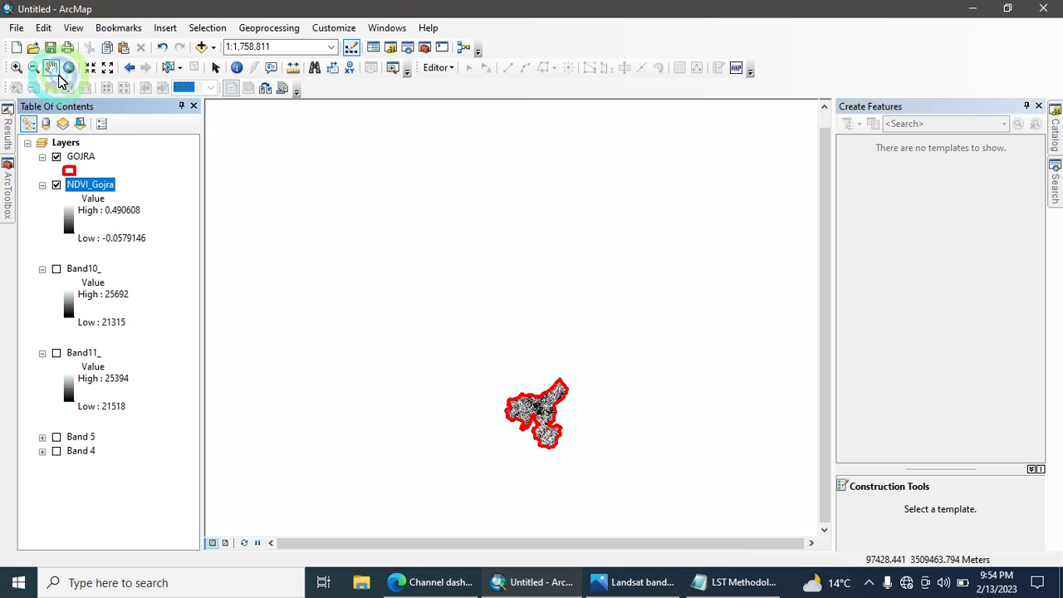
- Zoom to the NDVI_Gojra layer and apply the purple-to-yellow-to-green color ramp to it
right_click(85, 187)
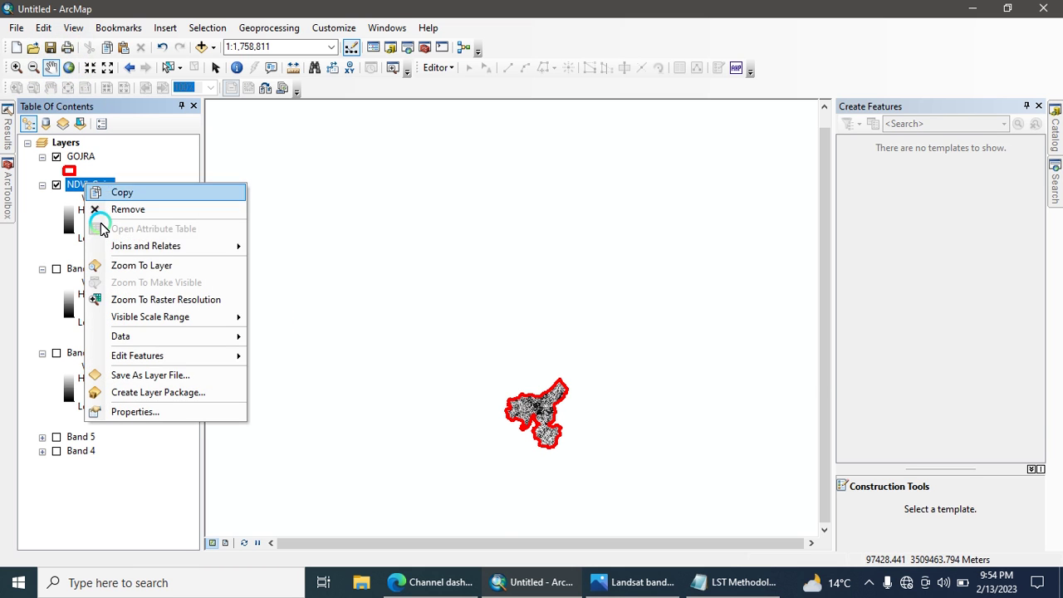
left_click(142, 266)
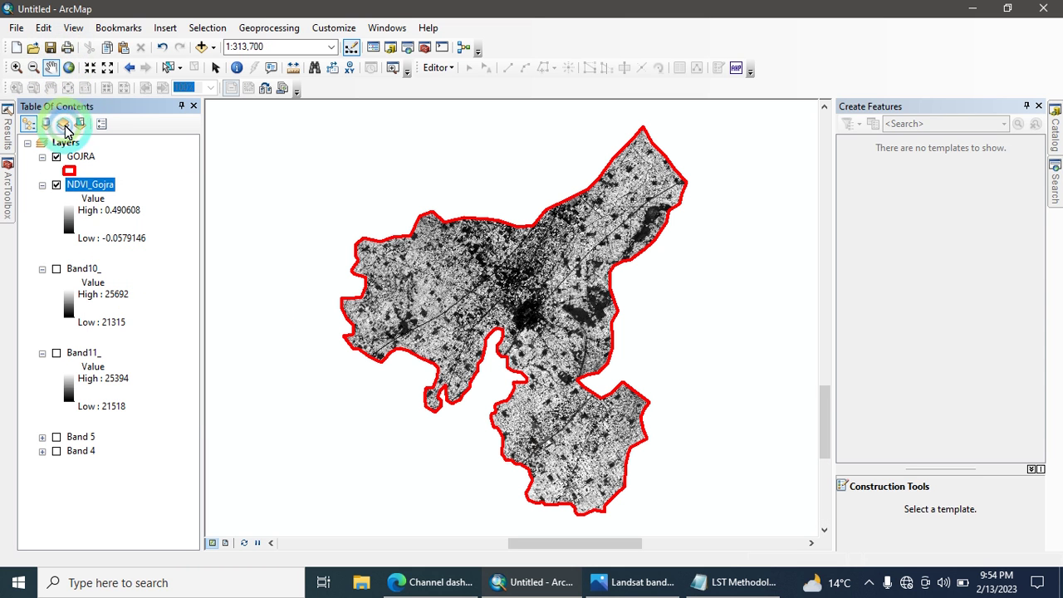
left_click(73, 212)
left_click(208, 264)
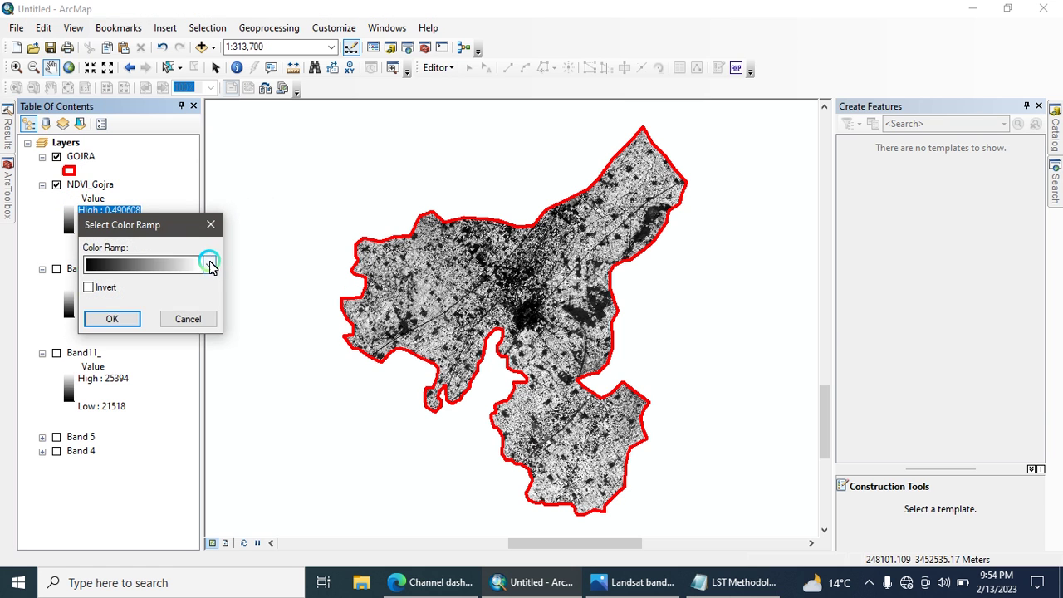
left_click(154, 275)
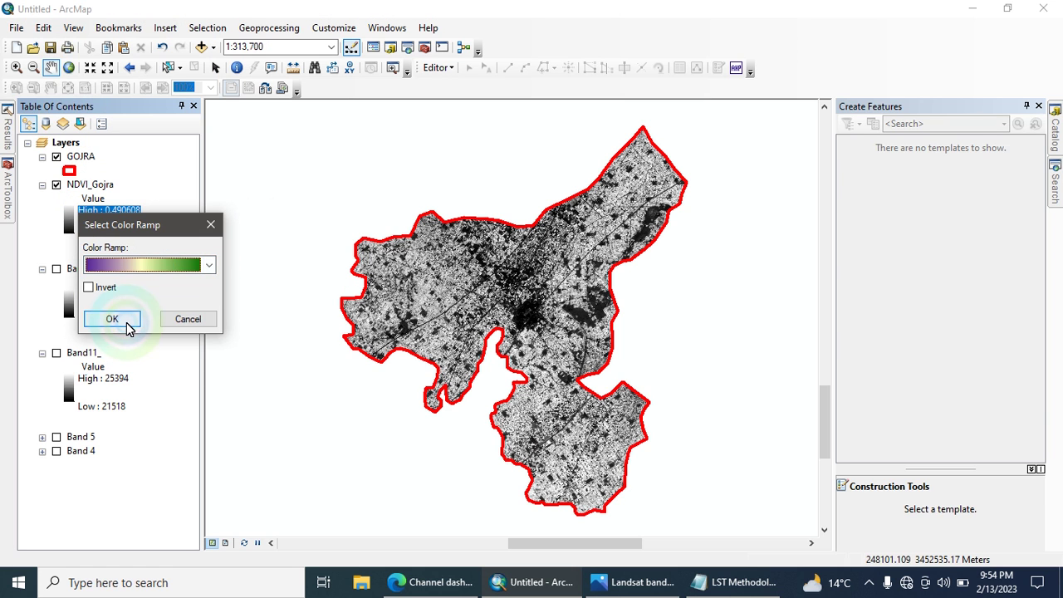
left_click(112, 316)
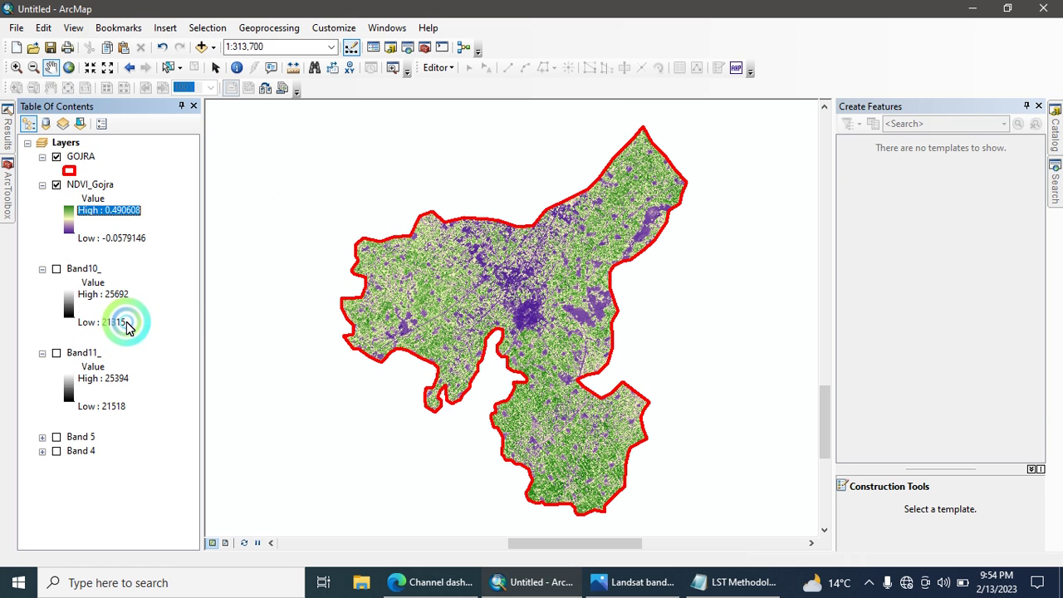
left_click(421, 283)
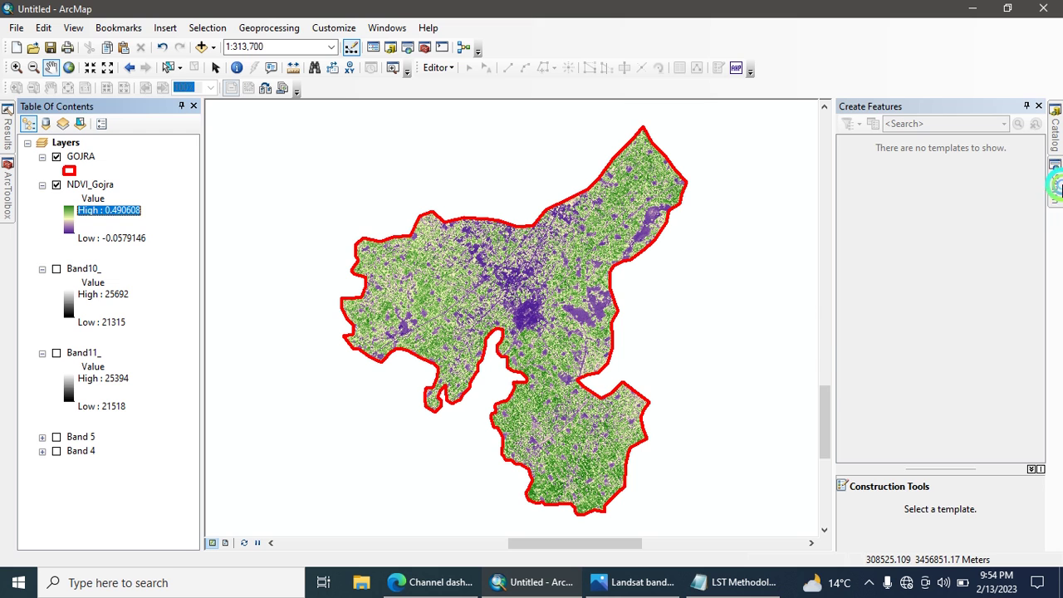
- Open a new Raster Calculator and consult the Landsat bands reference image for the thermal bands
left_click(1053, 186)
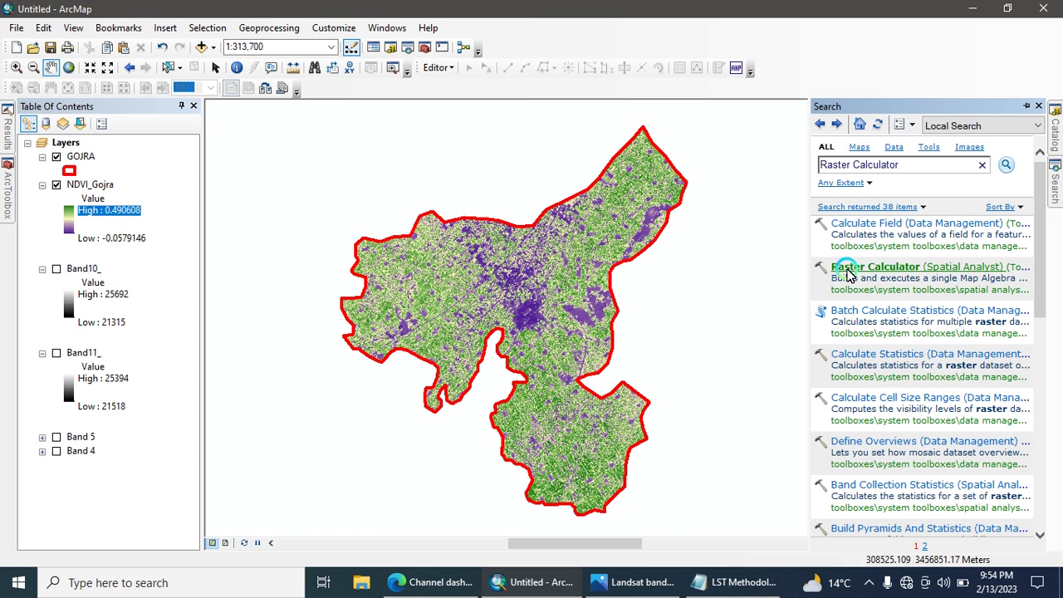
left_click(889, 269)
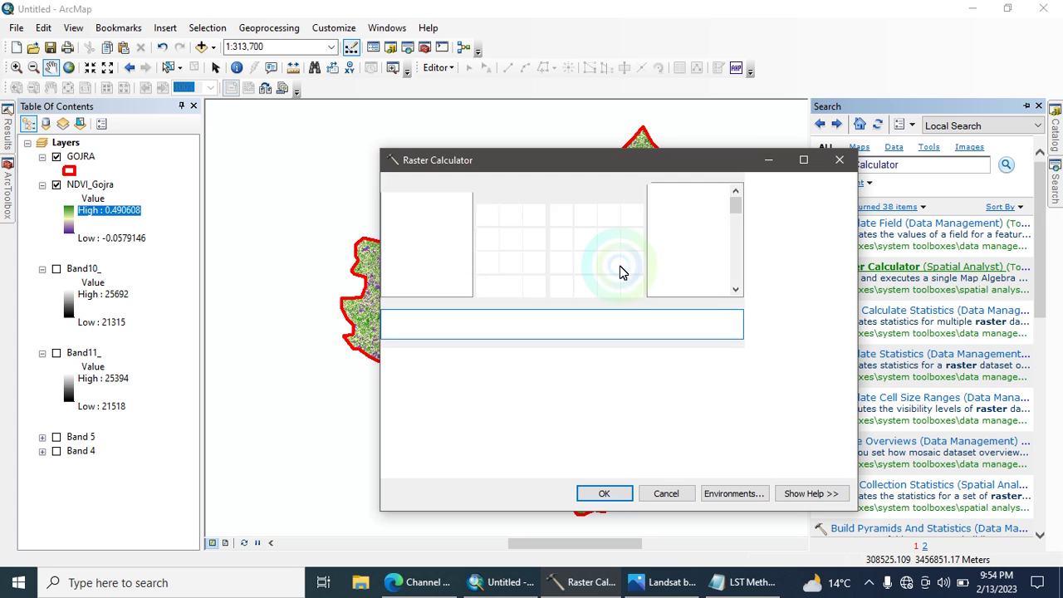
left_click(656, 582)
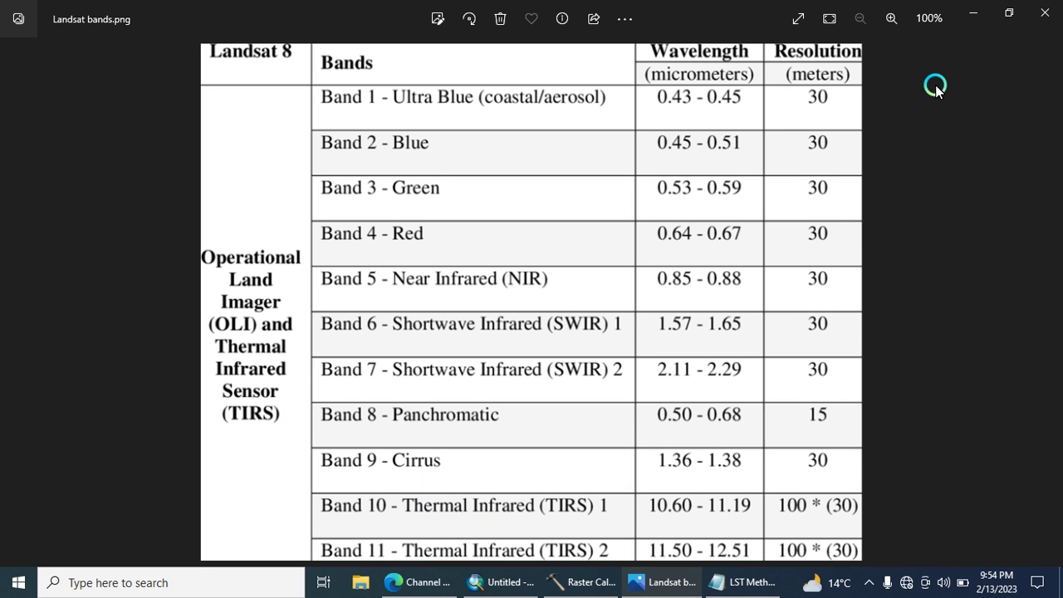
left_click(981, 7)
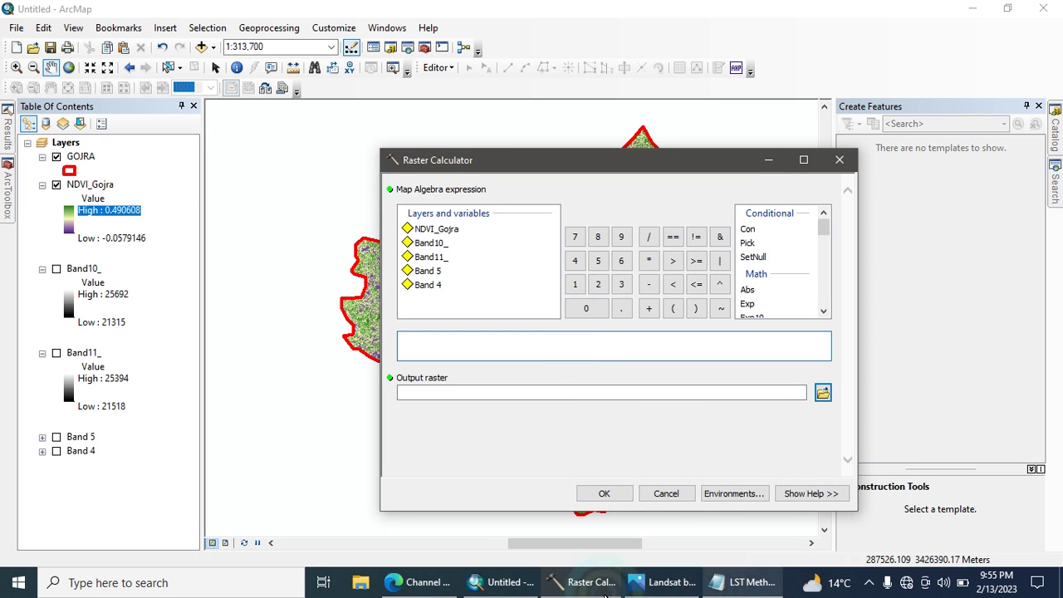
- Copy the formula 0.0003342 * BAND 10 + 0.1 from the Notepad notes into the Raster Calculator's map algebra expression
left_click(743, 582)
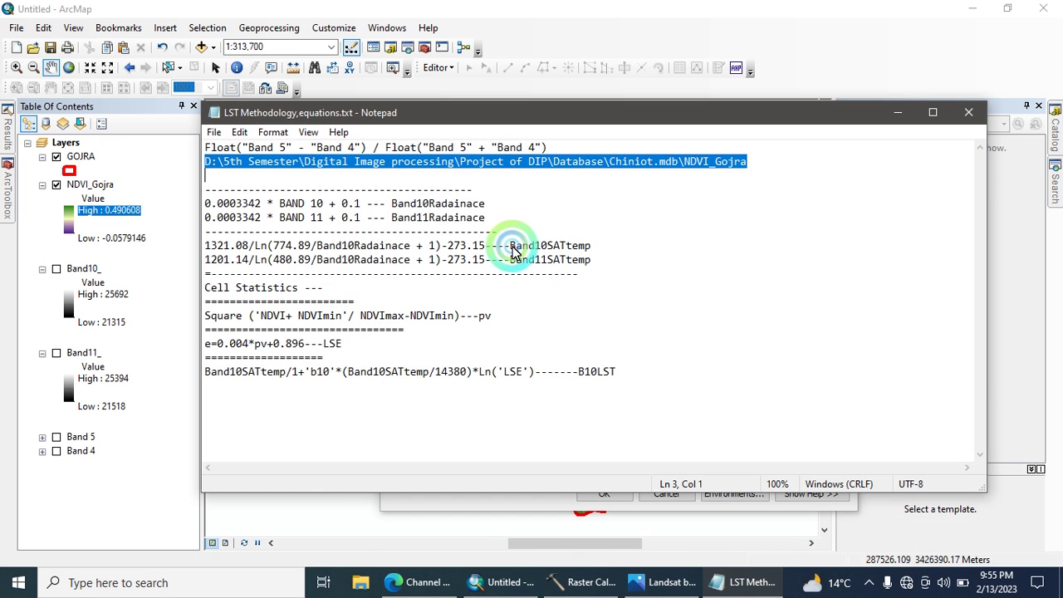
left_click(266, 217)
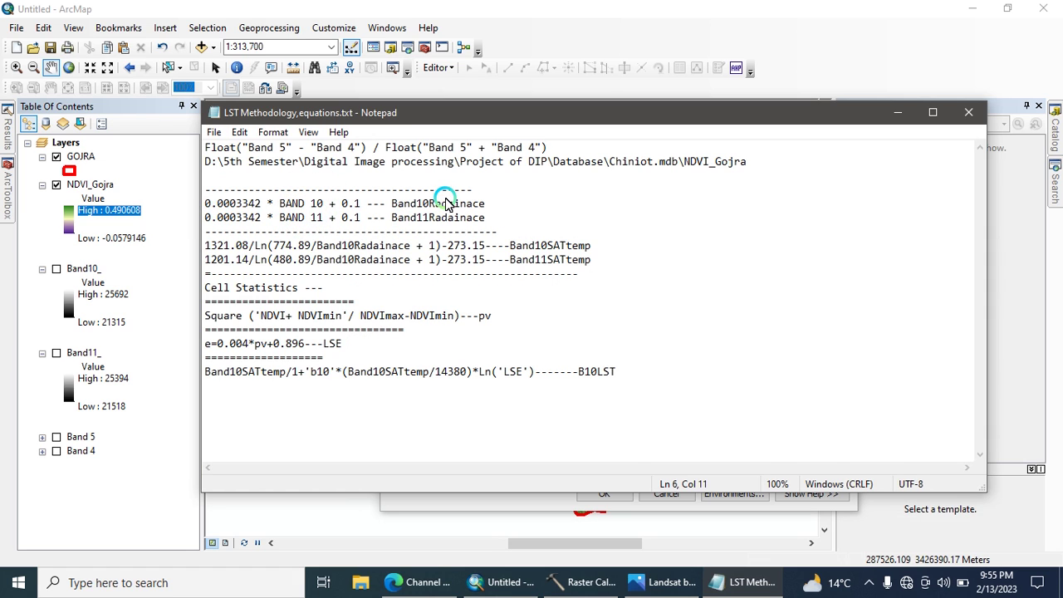
left_click_drag(208, 206, 363, 212)
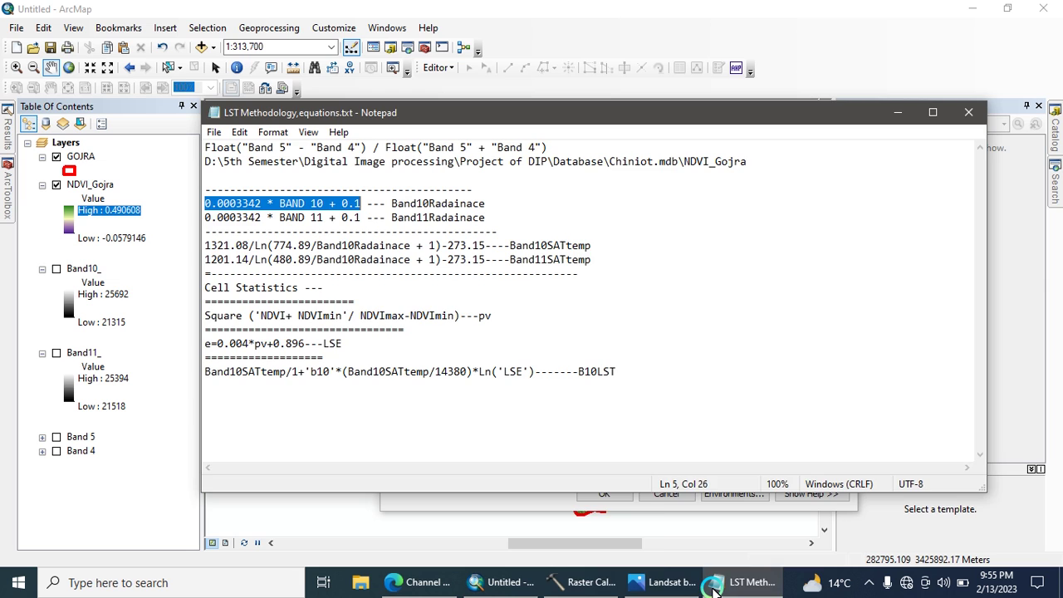
left_click(742, 582)
left_click(512, 426)
left_click(493, 354)
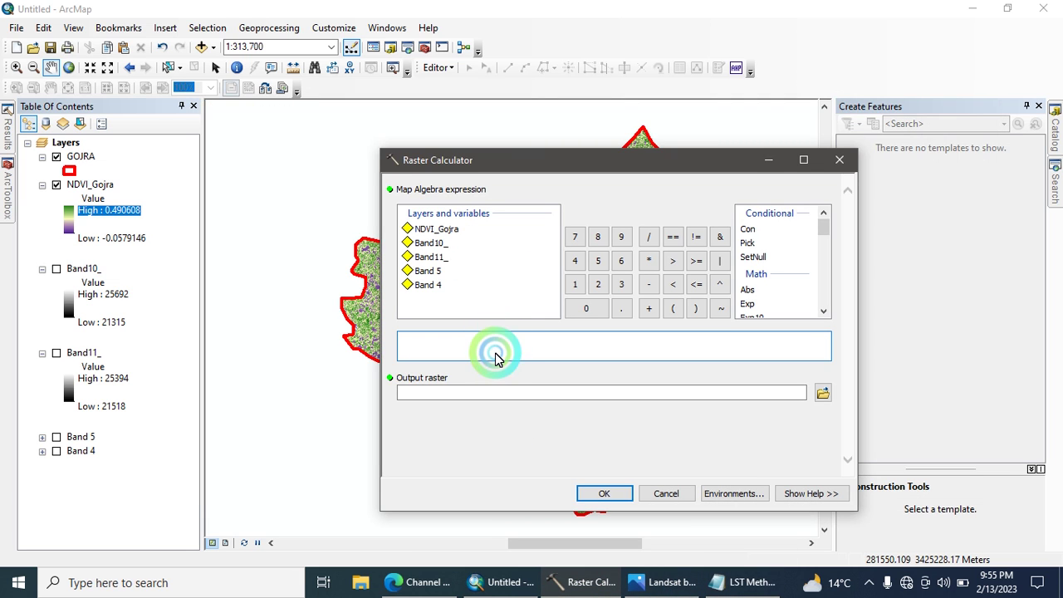
left_click(495, 354)
type("0.0003342 * BAND10 + 0.1")
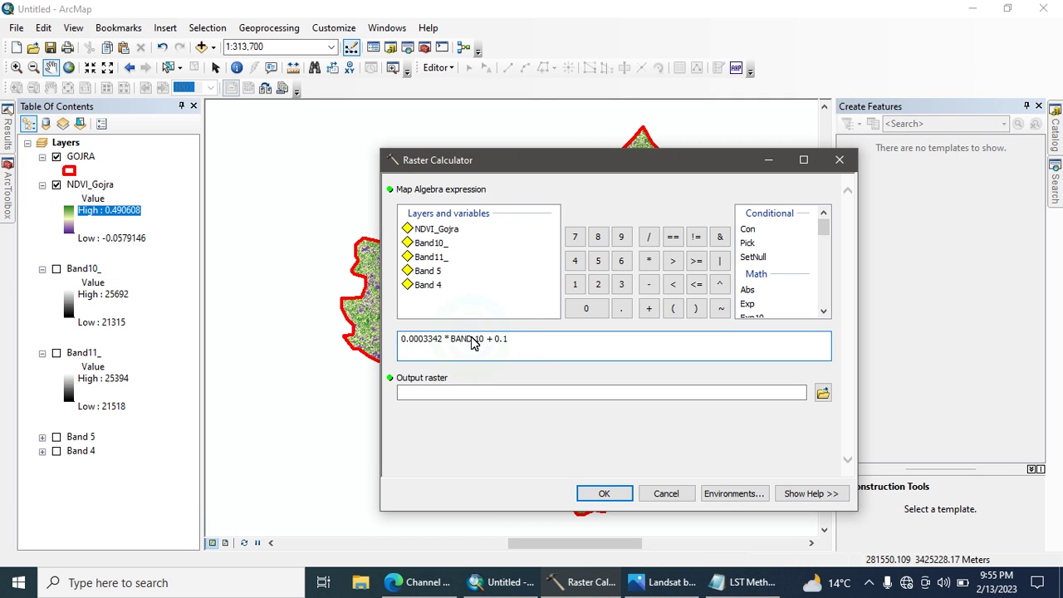
- Replace the BAND 10 placeholder with the Band10_ layer so the expression reads 0.0003342 * "Band10_" + 0.1
left_click_drag(454, 346, 480, 345)
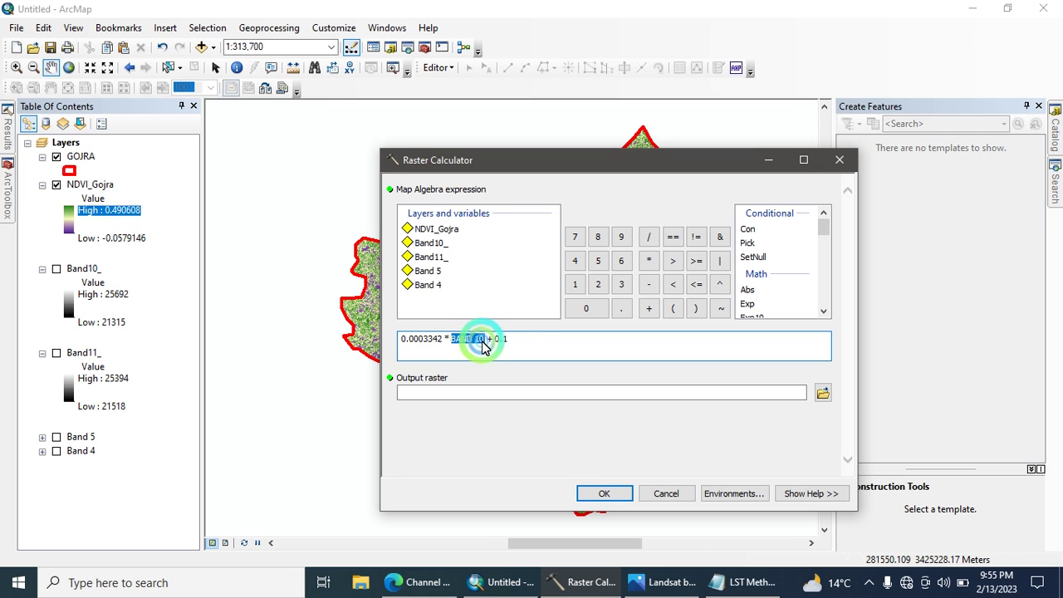
double_click(425, 245)
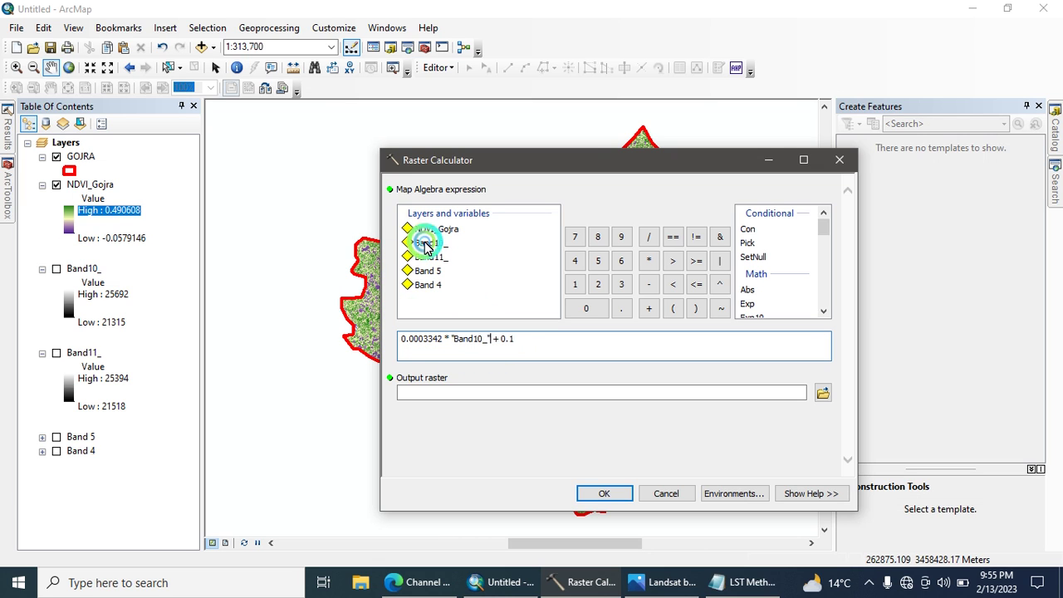
left_click(543, 353)
left_click(434, 350)
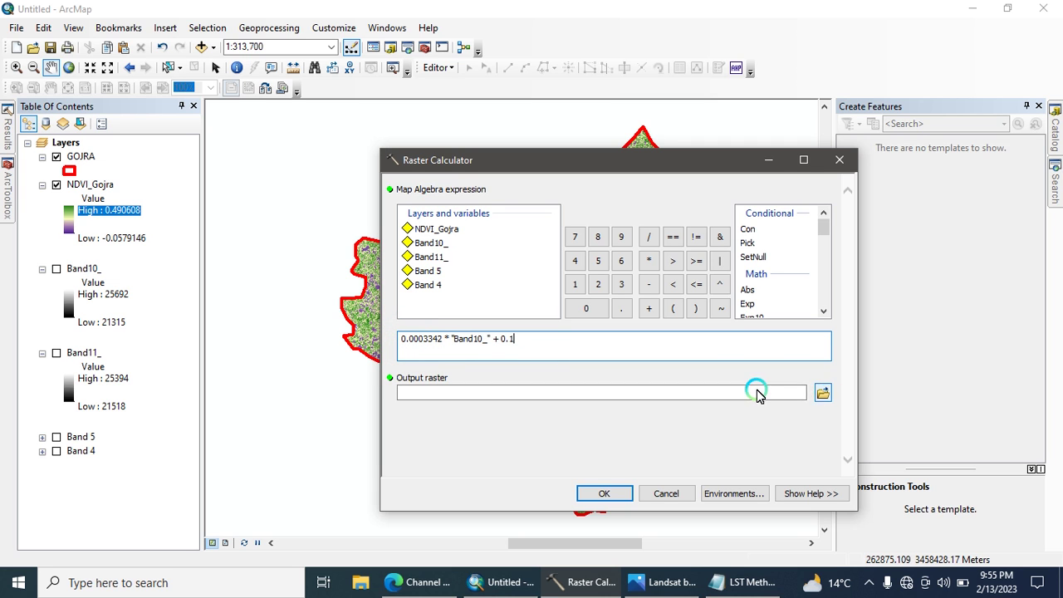
- Save the output raster in Chiniot.mdb as Band10Radainace, copying the name from the Notepad notes, and run the calculation
left_click(820, 395)
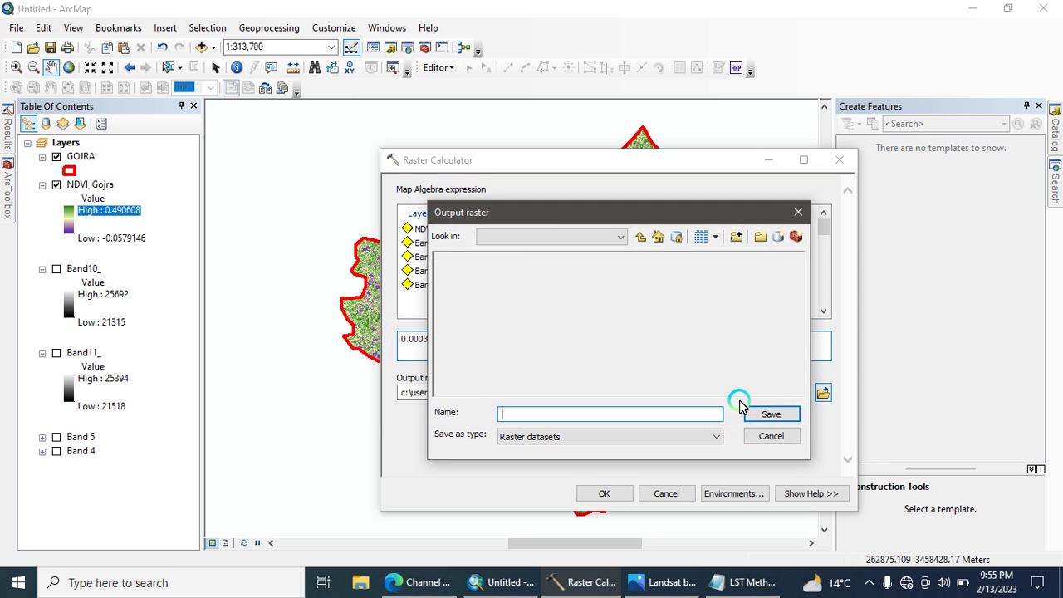
left_click(650, 413)
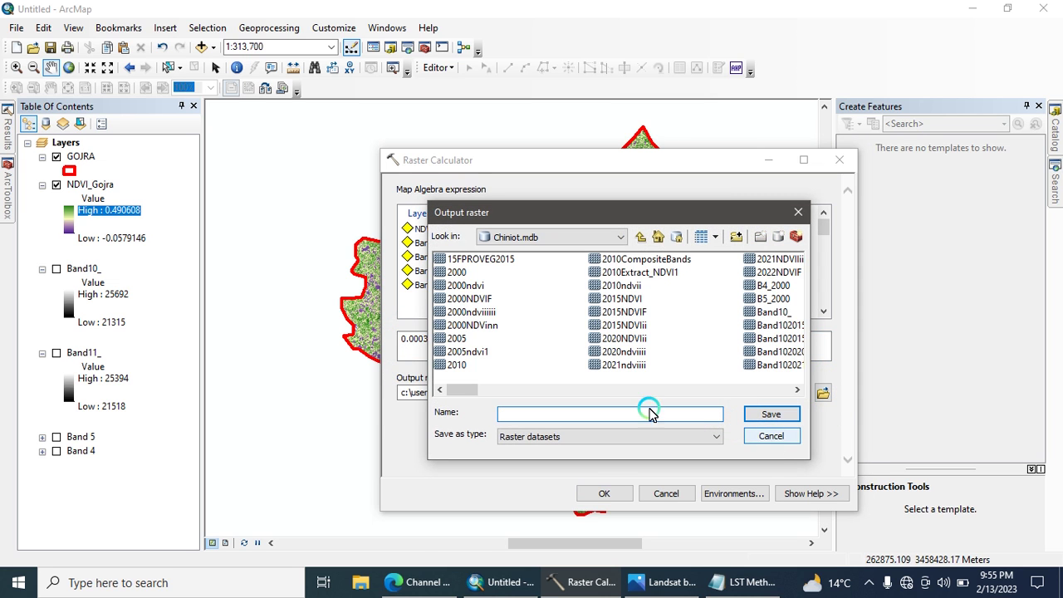
left_click(735, 581)
left_click_drag(389, 203, 491, 204)
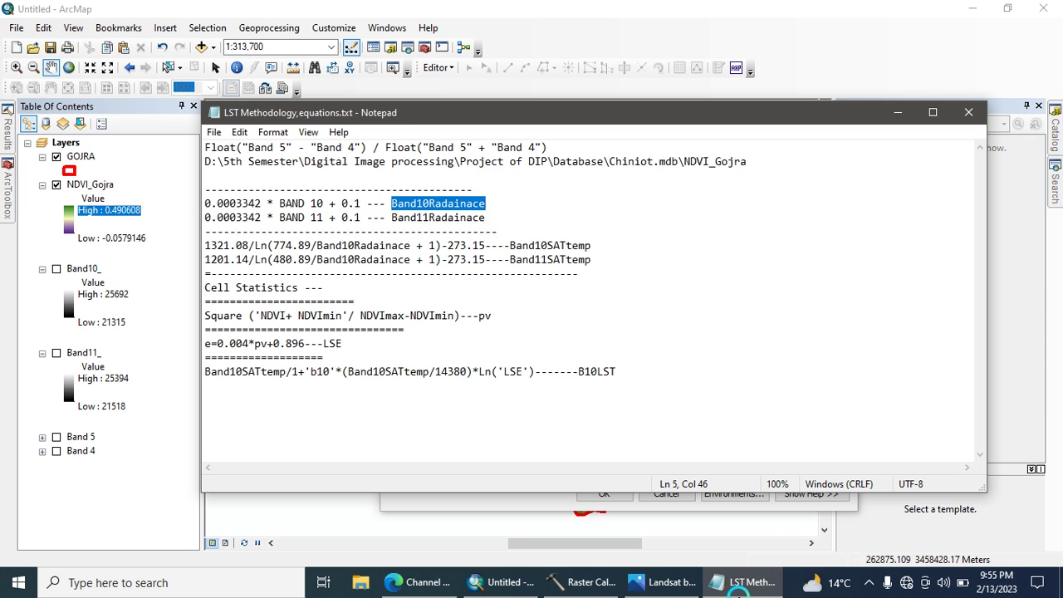
left_click(735, 581)
left_click(560, 415)
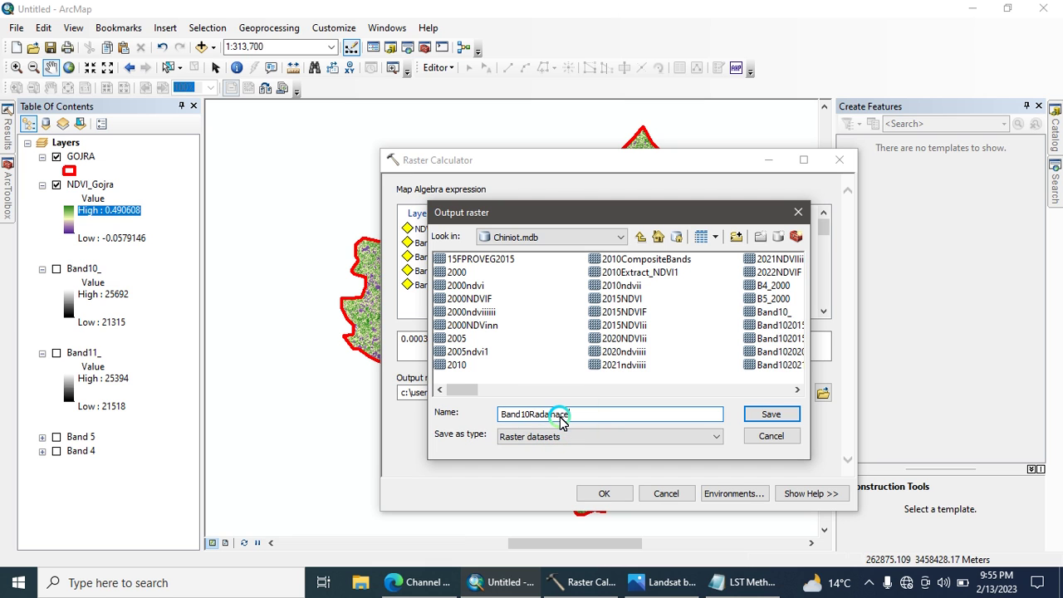
left_click(765, 415)
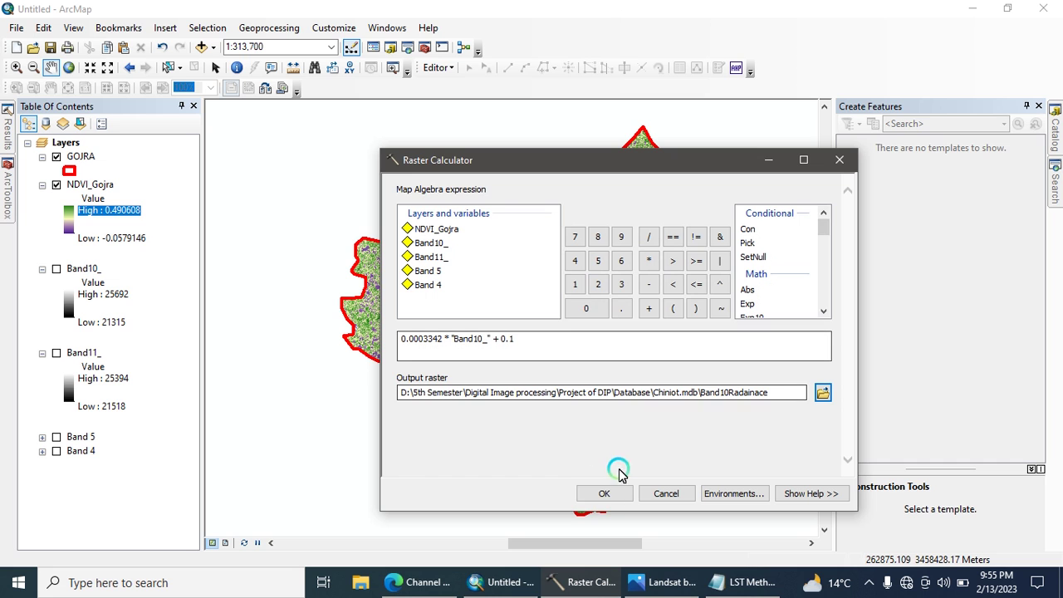
left_click(606, 493)
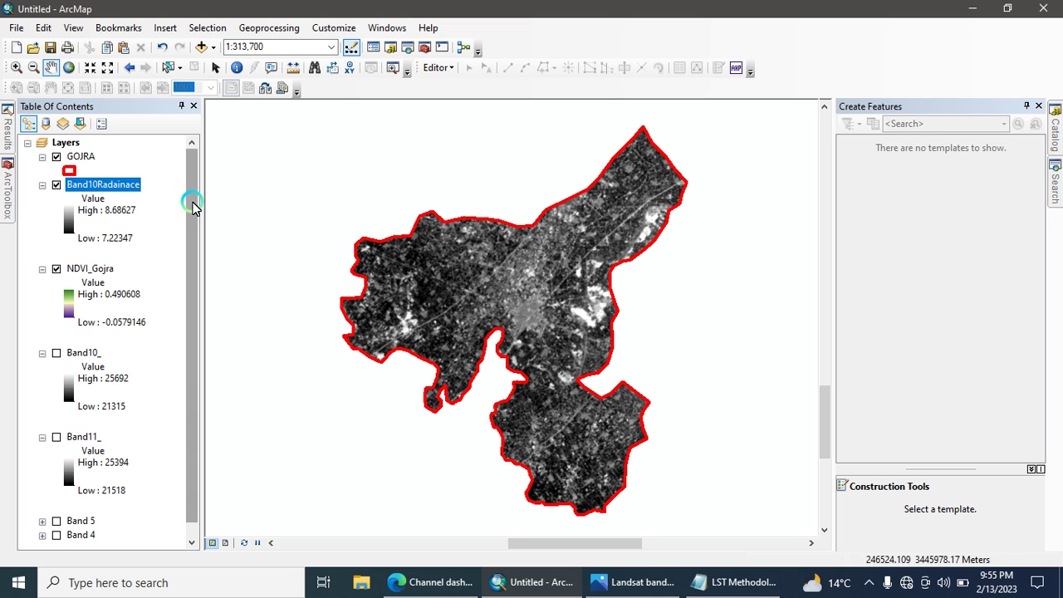
- Reopen the latest Raster Calculator run from the session results and replace Band10_ with Band11_ in its expression
left_click(7, 128)
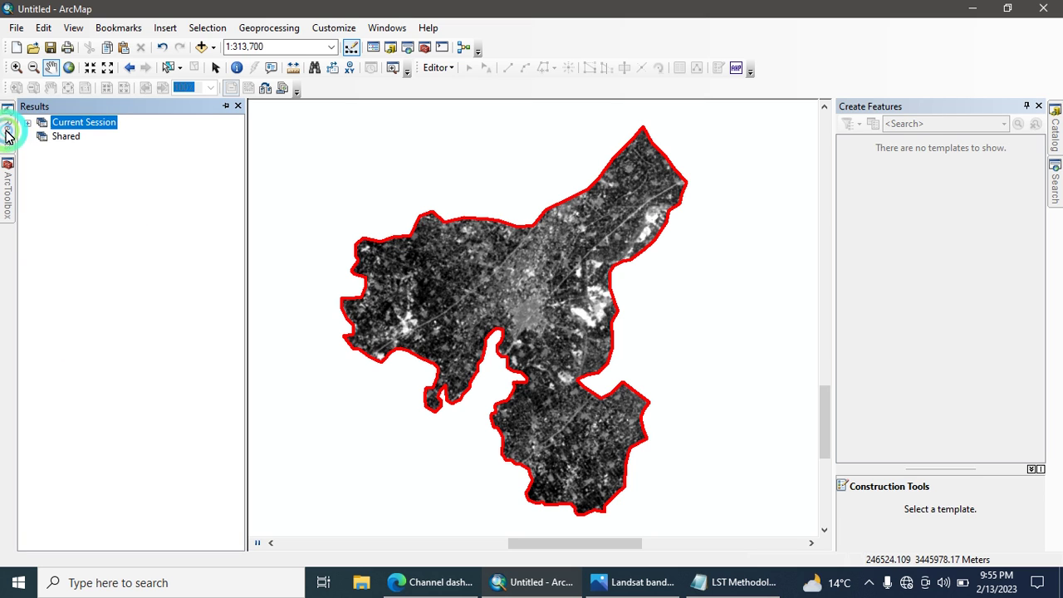
left_click(46, 131)
left_click(28, 122)
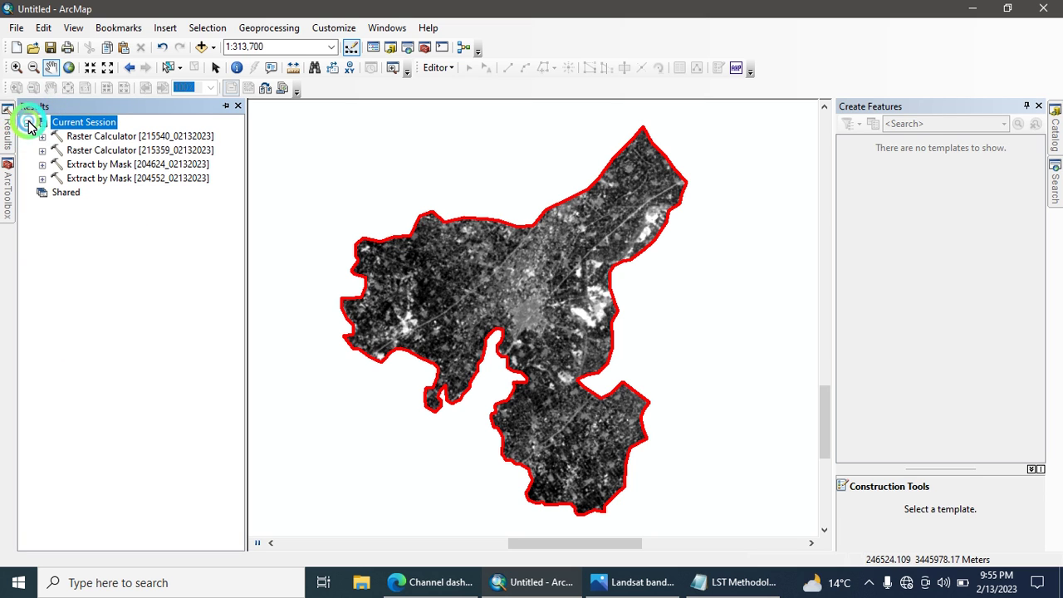
double_click(81, 140)
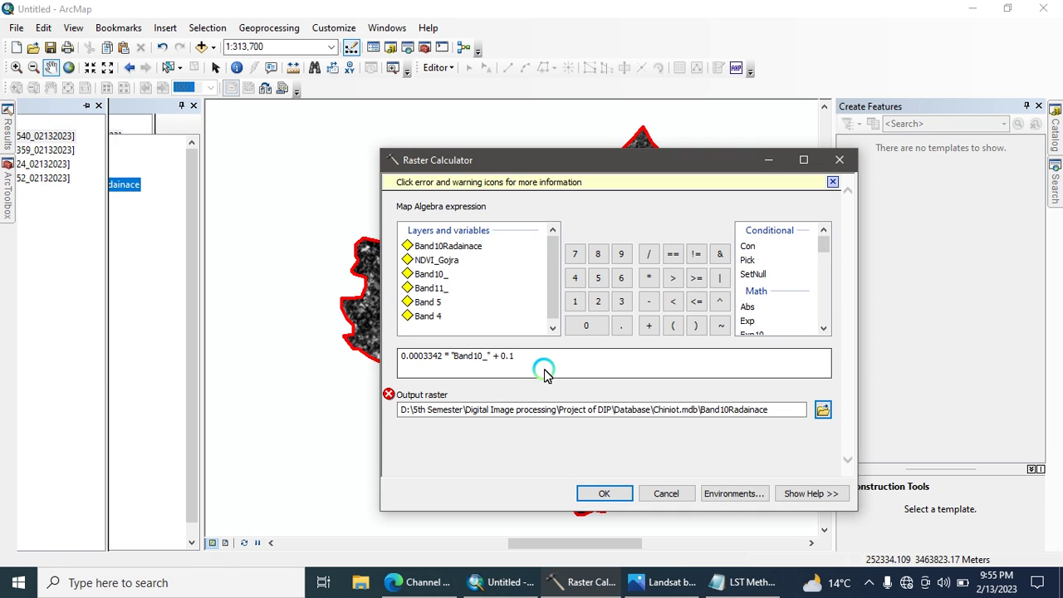
left_click(487, 365)
left_click_drag(452, 357, 488, 357)
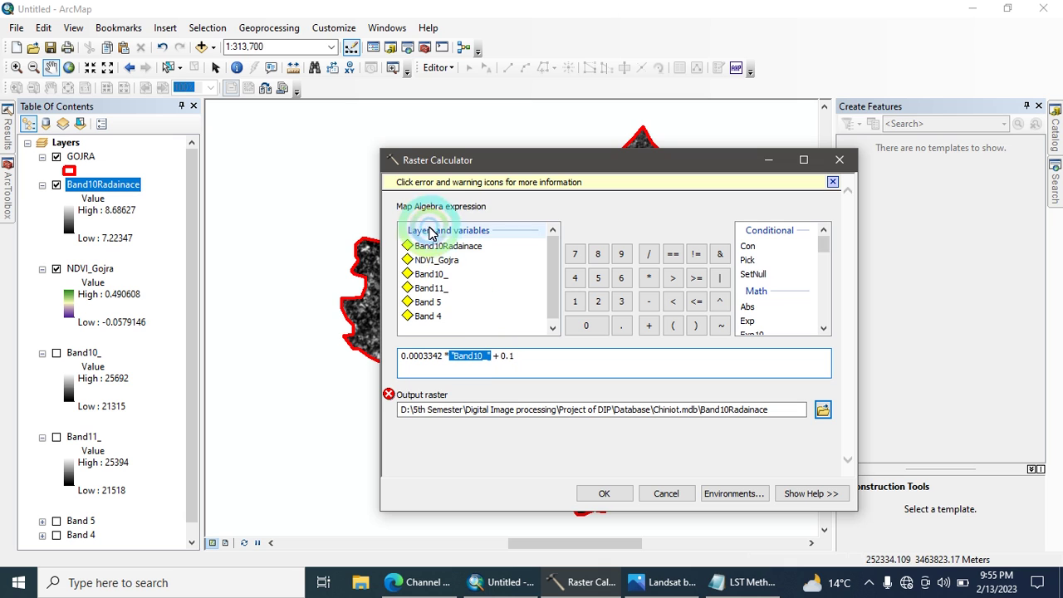
double_click(431, 288)
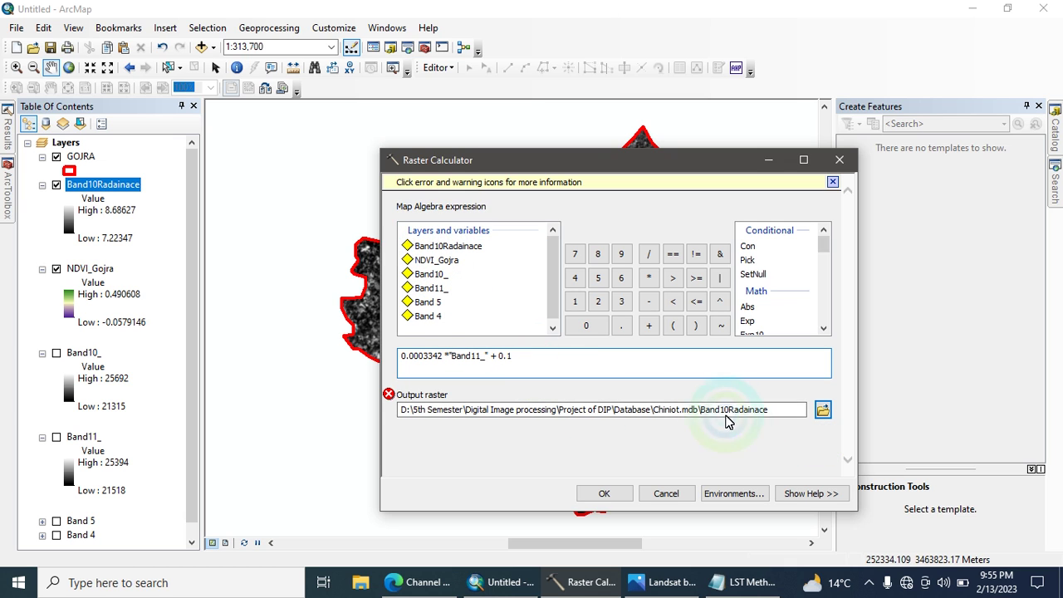
- Change the output raster name to Band11Radainace in Chiniot.mdb and run the calculation
left_click(765, 411)
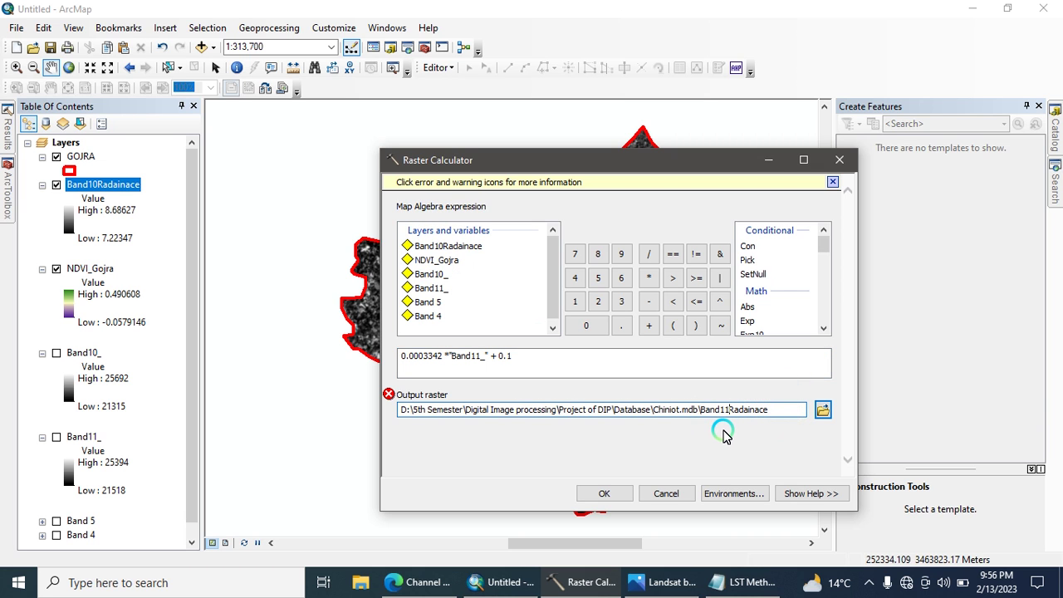
left_click(604, 493)
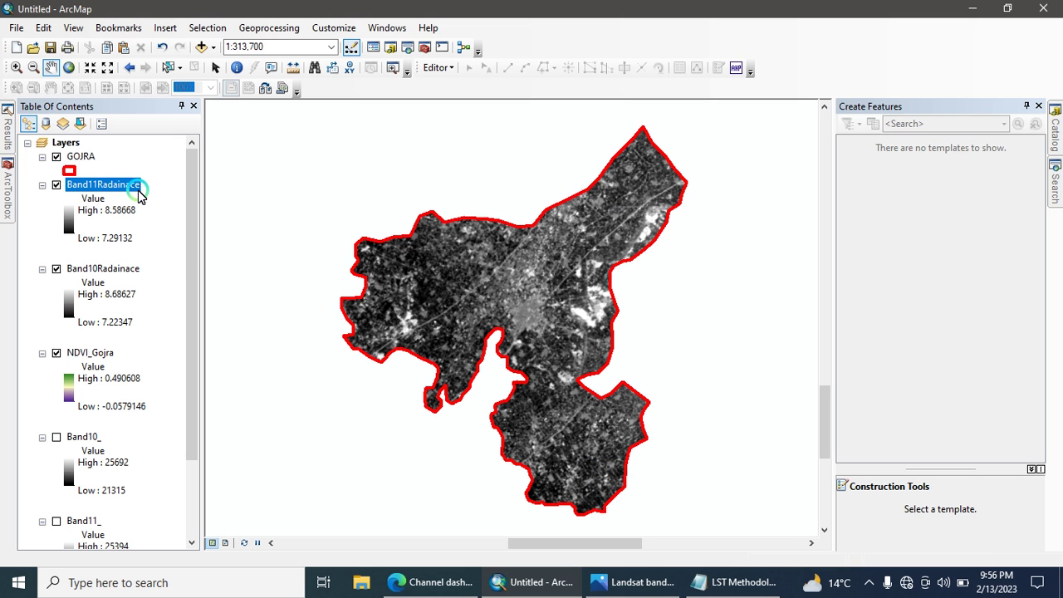
left_click(160, 220)
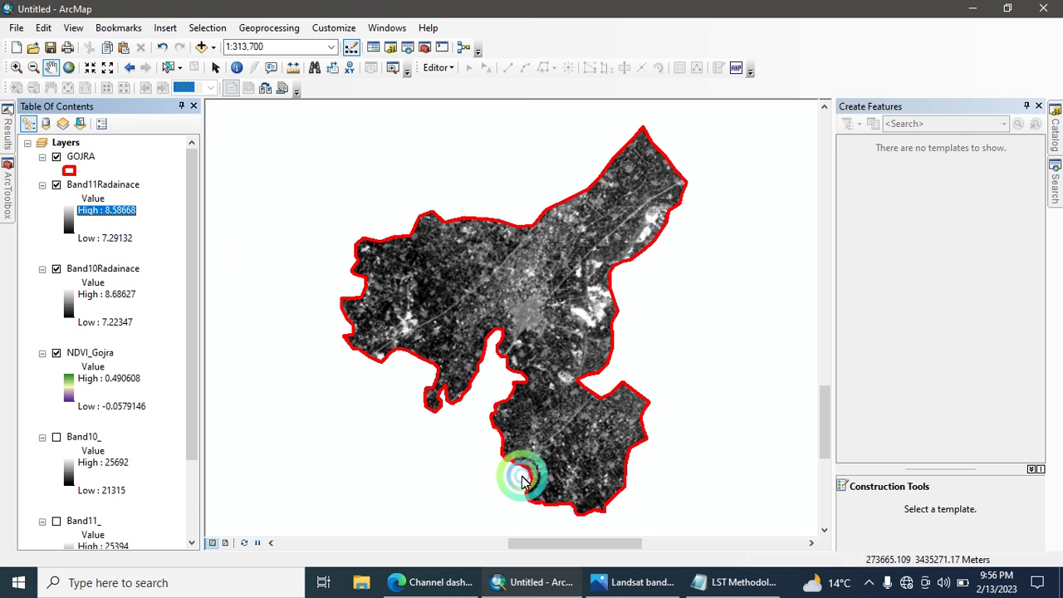
- Copy the Band 10 satellite temperature expression 1321.08/Ln(774.89/Band10Radainace + 1)-273.15 from the Notepad notes and return to ArcMap
left_click(737, 582)
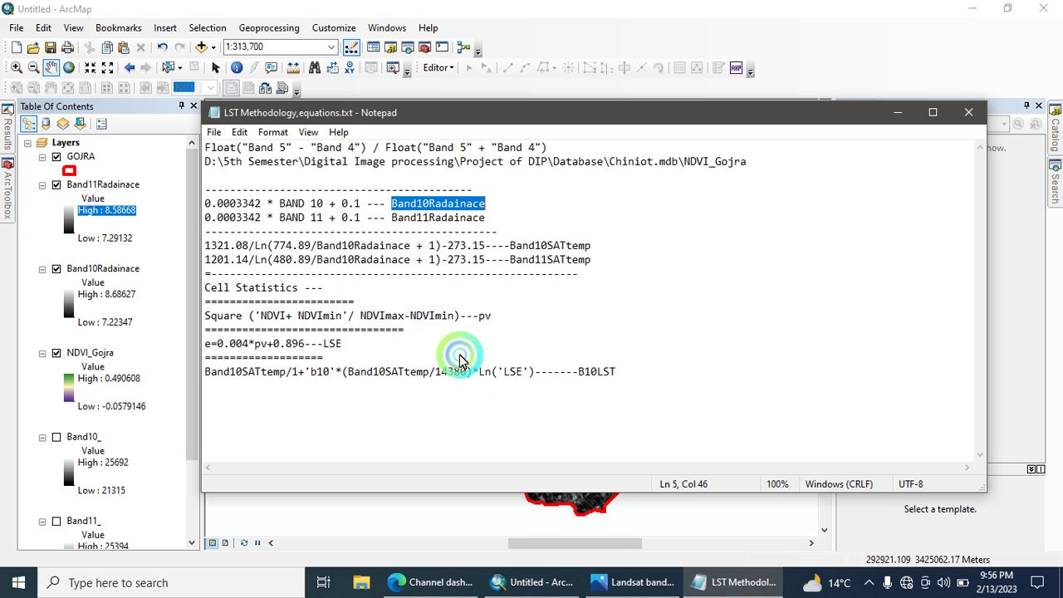
left_click(284, 246)
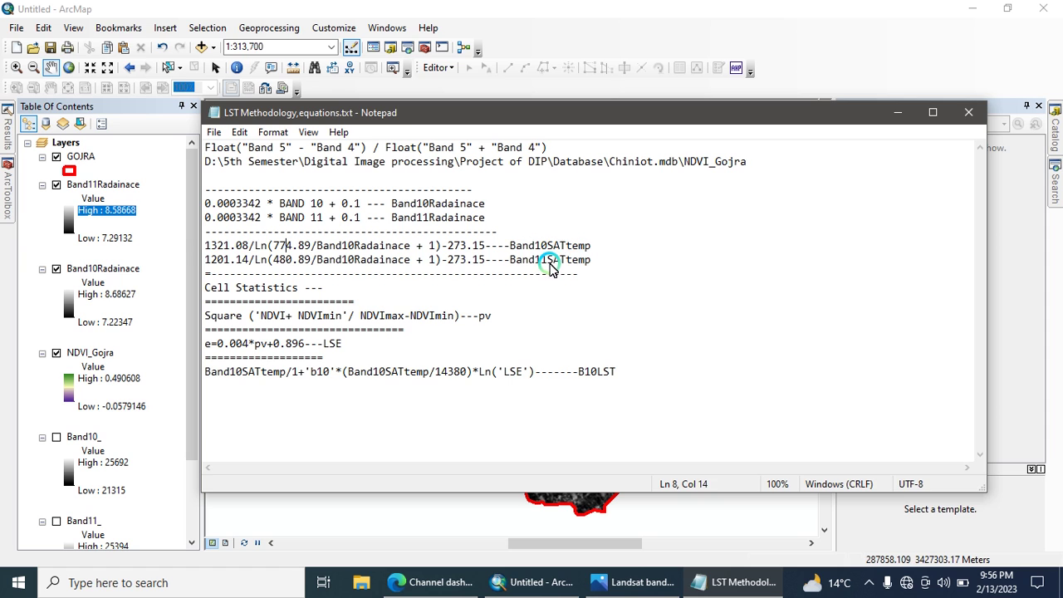
left_click_drag(207, 247, 490, 253)
key("ctrl+c")
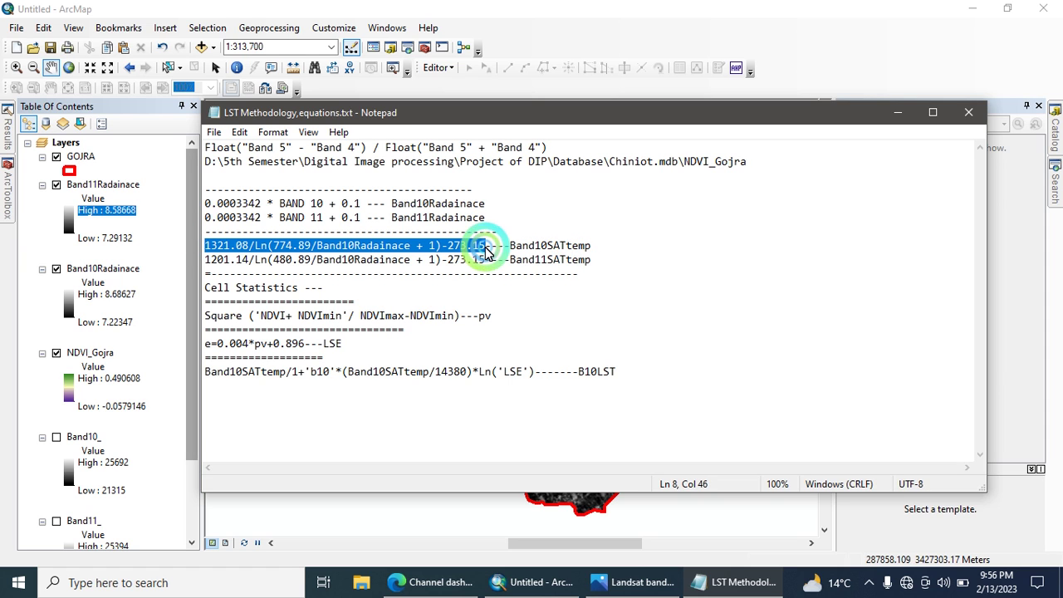
left_click(720, 584)
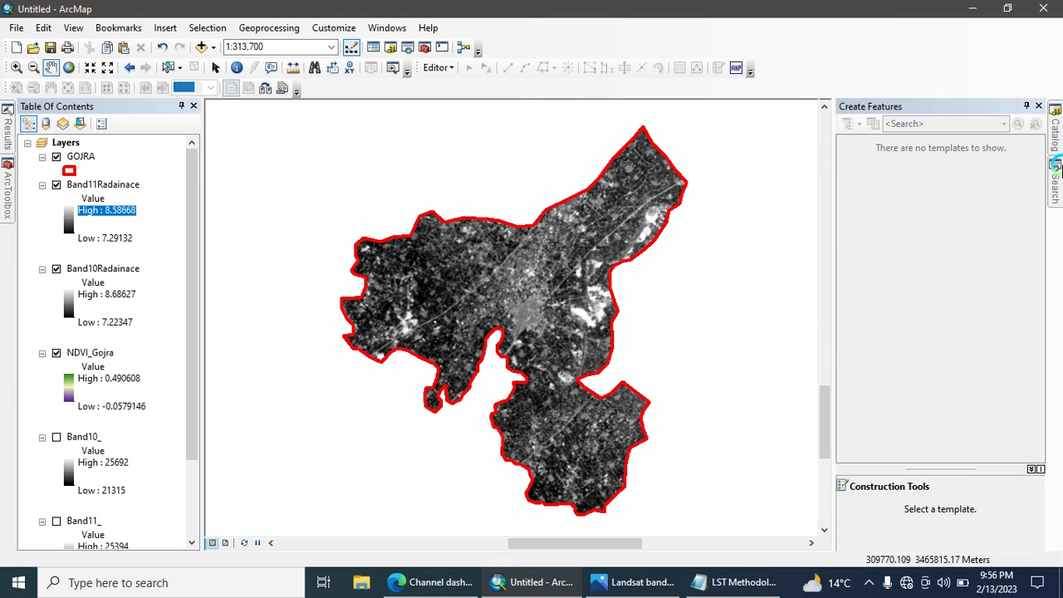
- Open the Raster Calculator tool from the search results and paste the copied Band 10 temperature expression into it
left_click(1056, 177)
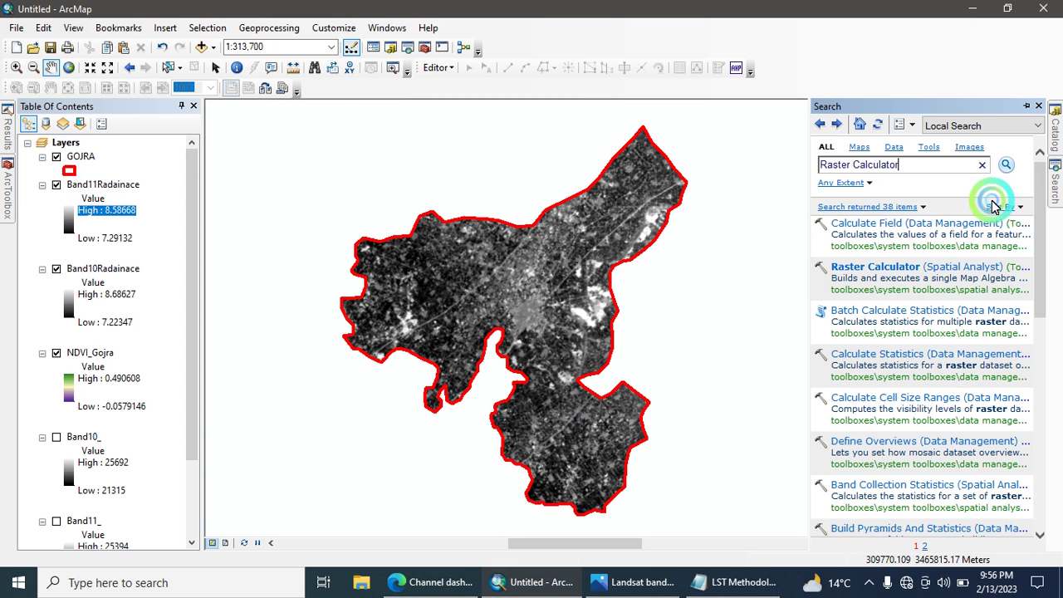
left_click(871, 268)
left_click(490, 340)
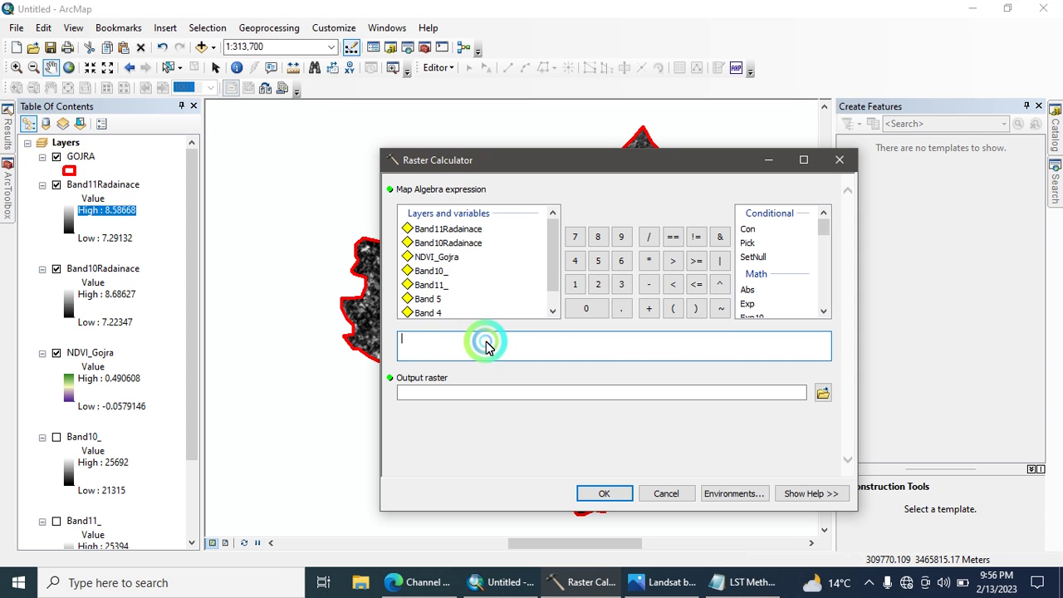
key("ctrl+v")
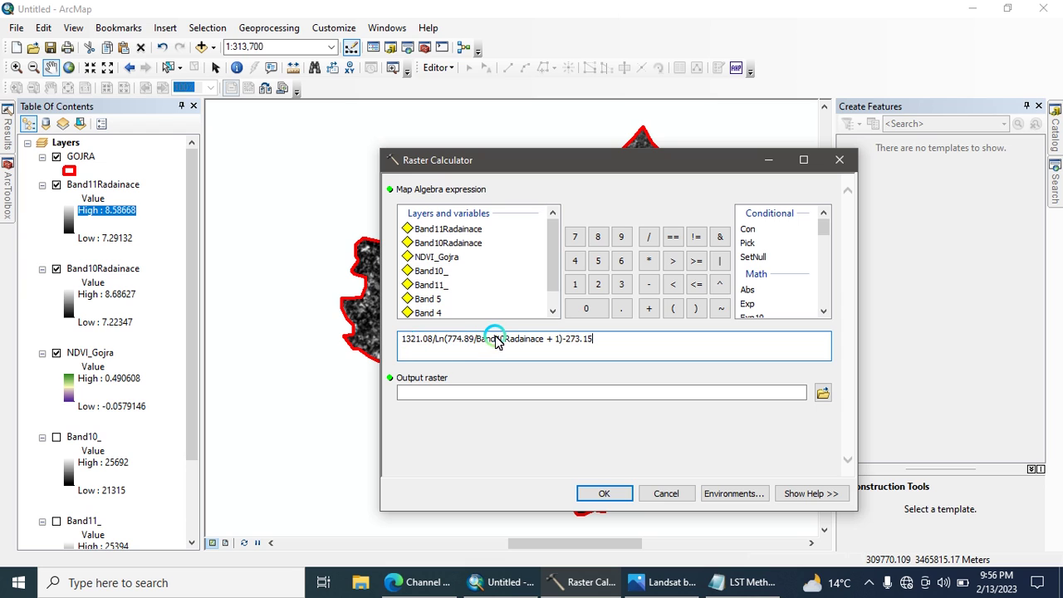
- Replace the plain Band10Radainace text with the layer reference so the expression reads 1321.08/Ln(774.89/"Band10Radainace" + 1)-273.15
left_click_drag(476, 340, 543, 340)
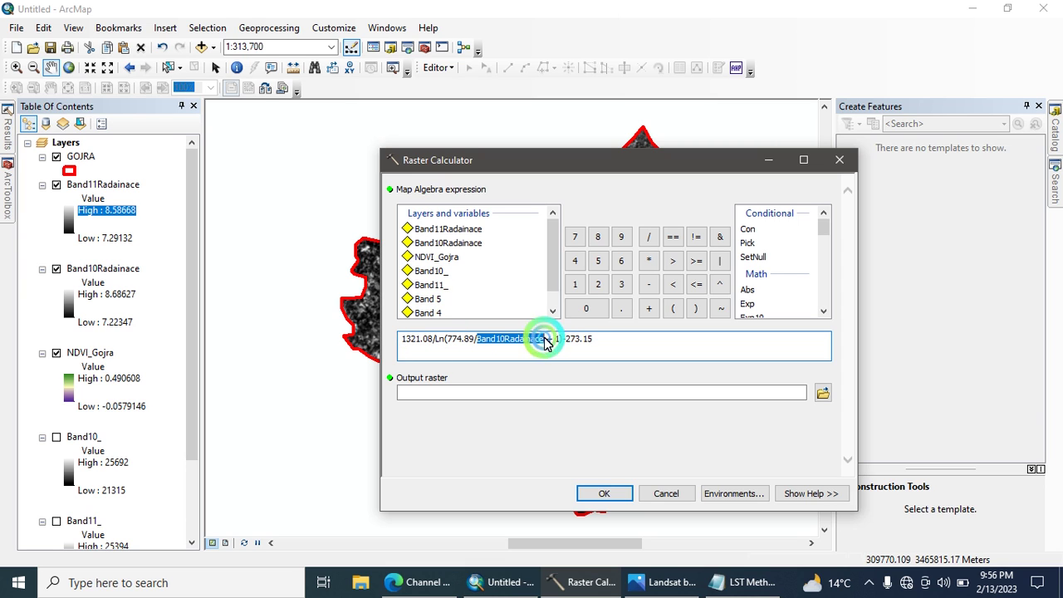
left_click(450, 247)
left_click(455, 247)
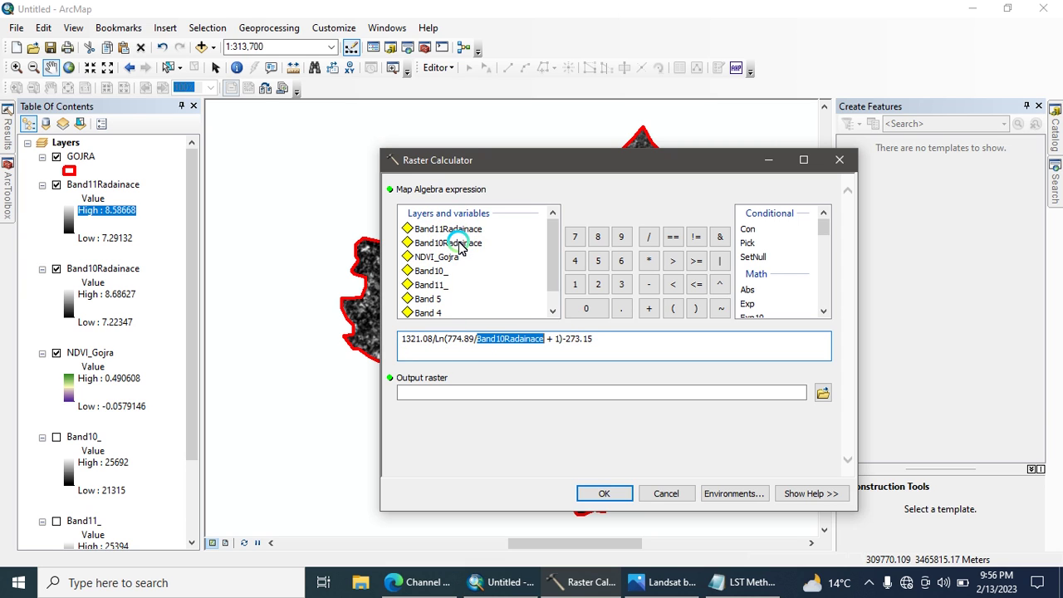
double_click(459, 249)
left_click(605, 346)
left_click(662, 366)
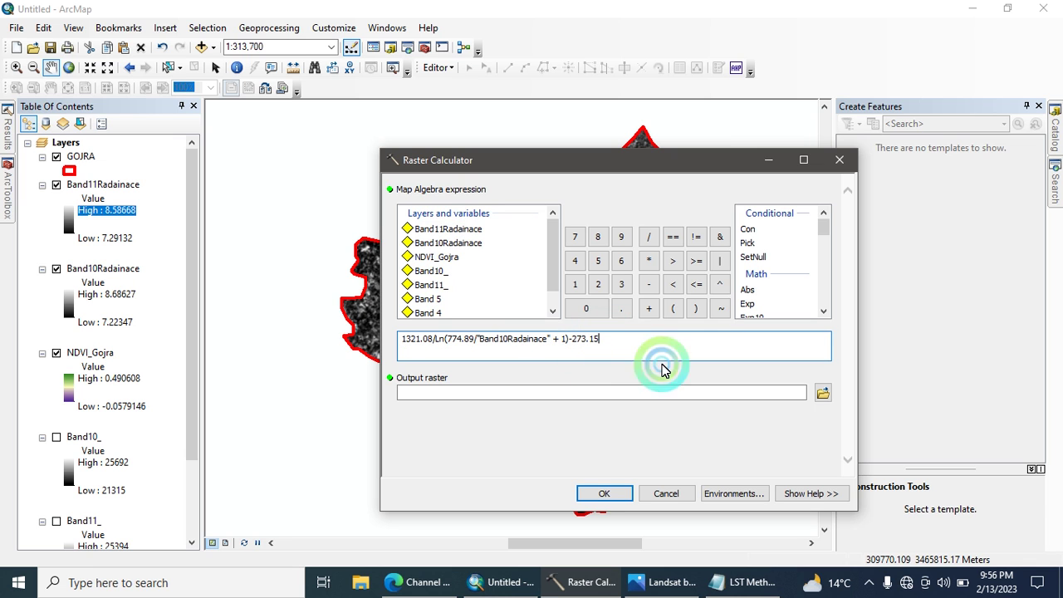
- Save the output raster in Chiniot.mdb as Band10SATtemp, copying the name from the Notepad notes, and run the calculation
left_click(822, 393)
left_click(597, 415)
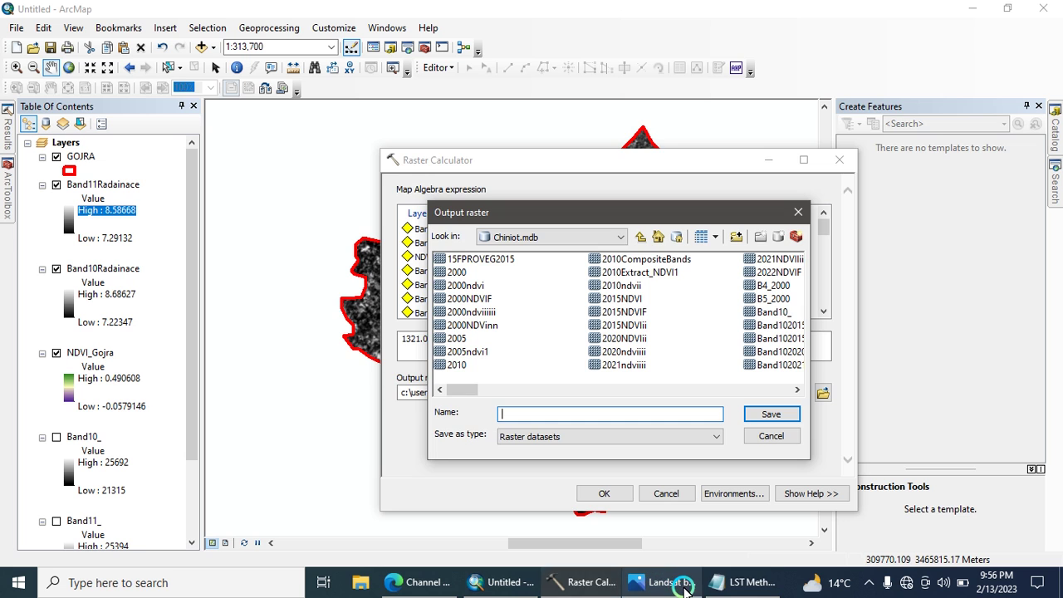
left_click(719, 584)
left_click_drag(509, 246, 593, 247)
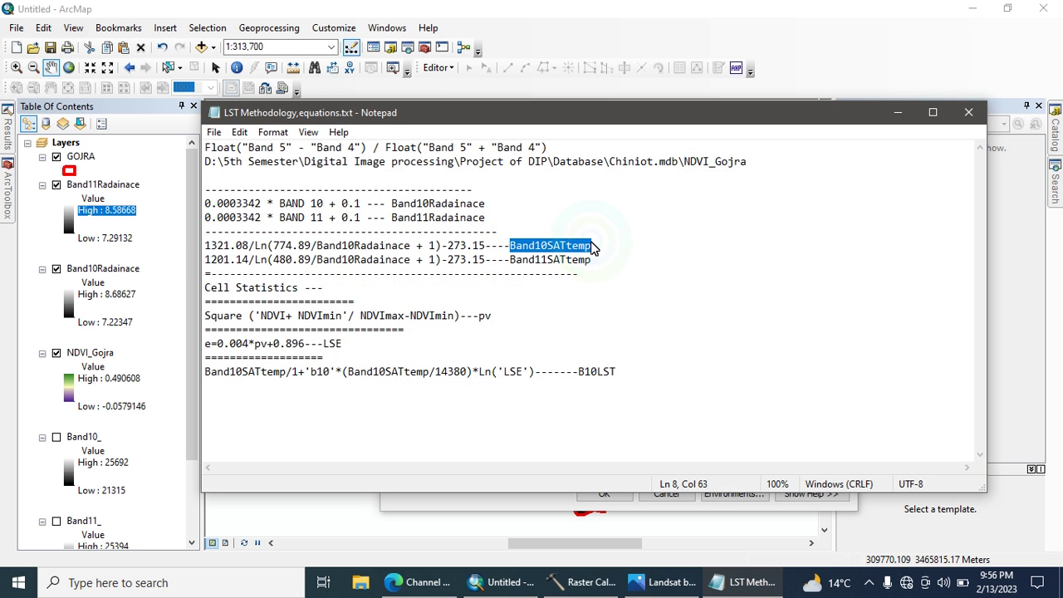
left_click(721, 582)
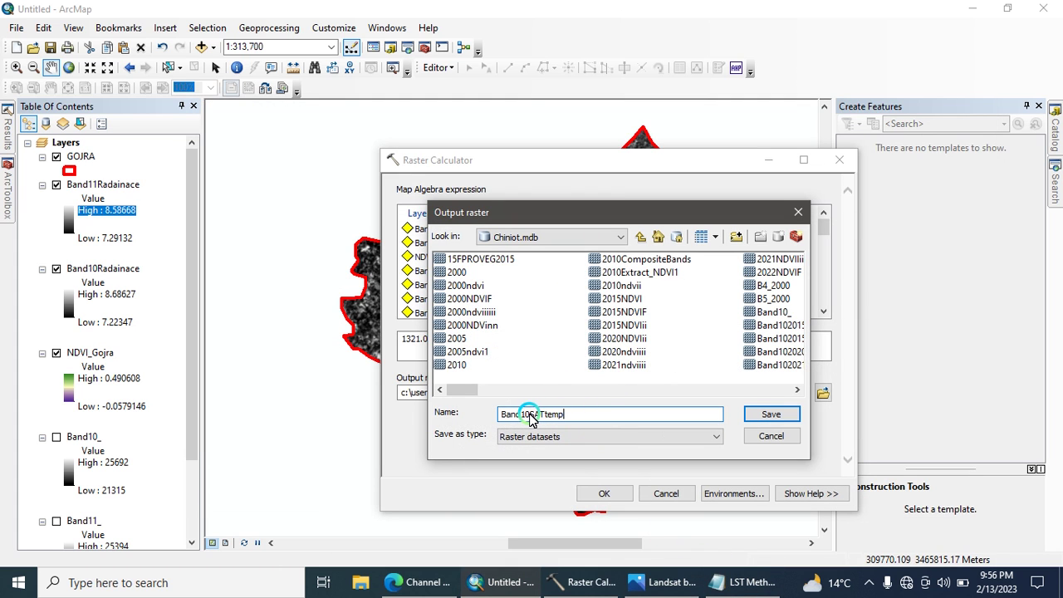
left_click(770, 418)
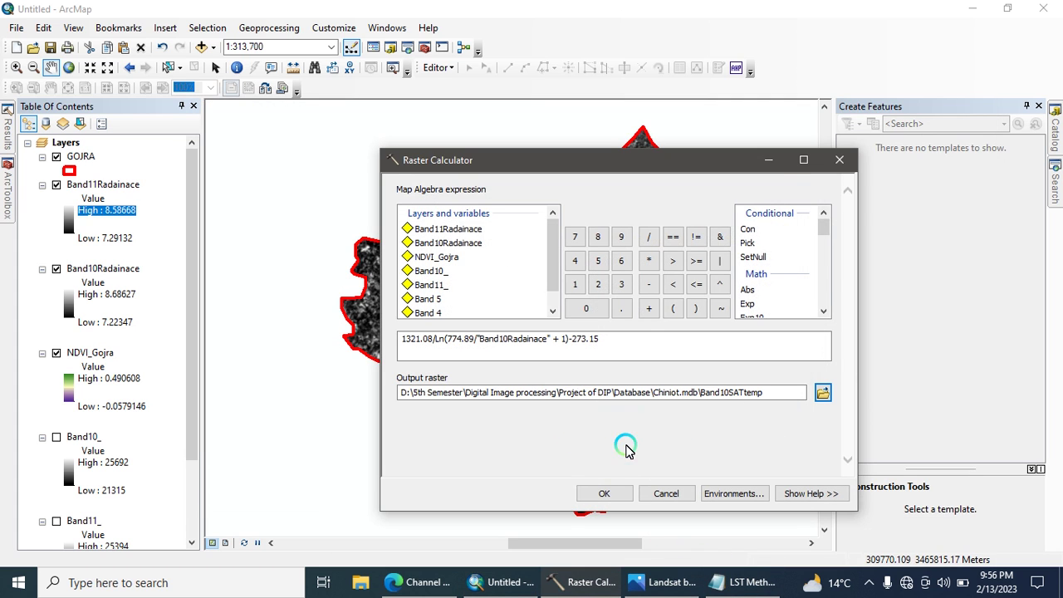
left_click(603, 493)
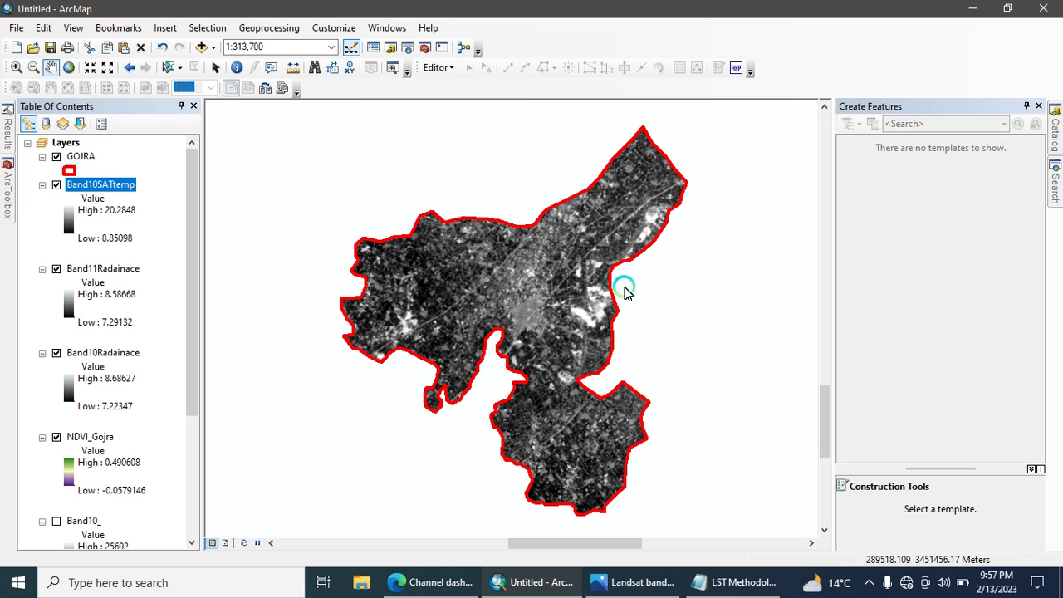
- Open a new Raster Calculator and paste in the notes' second temperature expression, 1201.14/Ln(480.89/Band10Radainace + 1)-273.15
left_click(1058, 195)
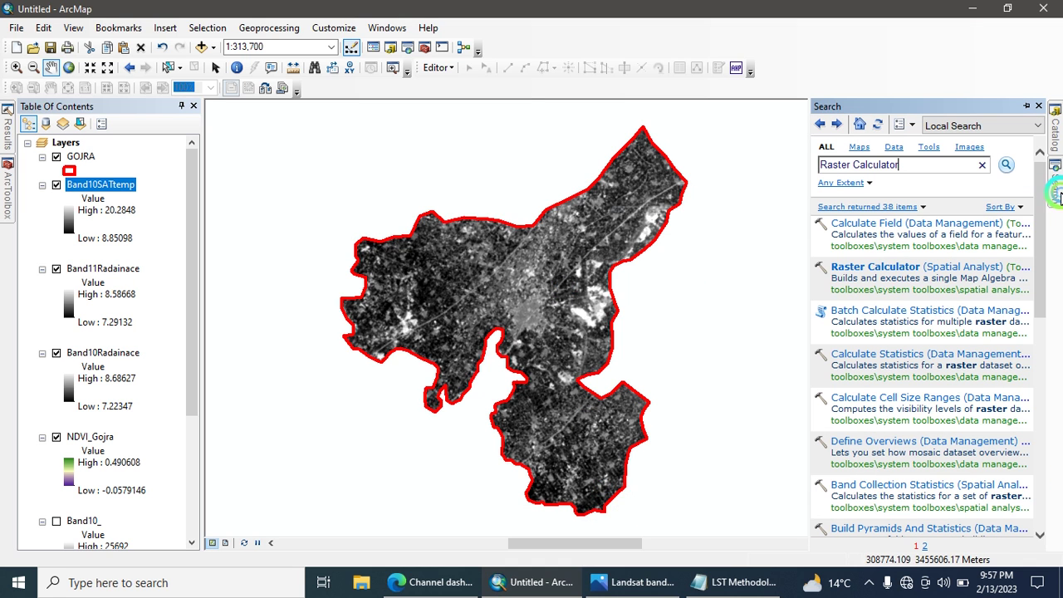
left_click(844, 271)
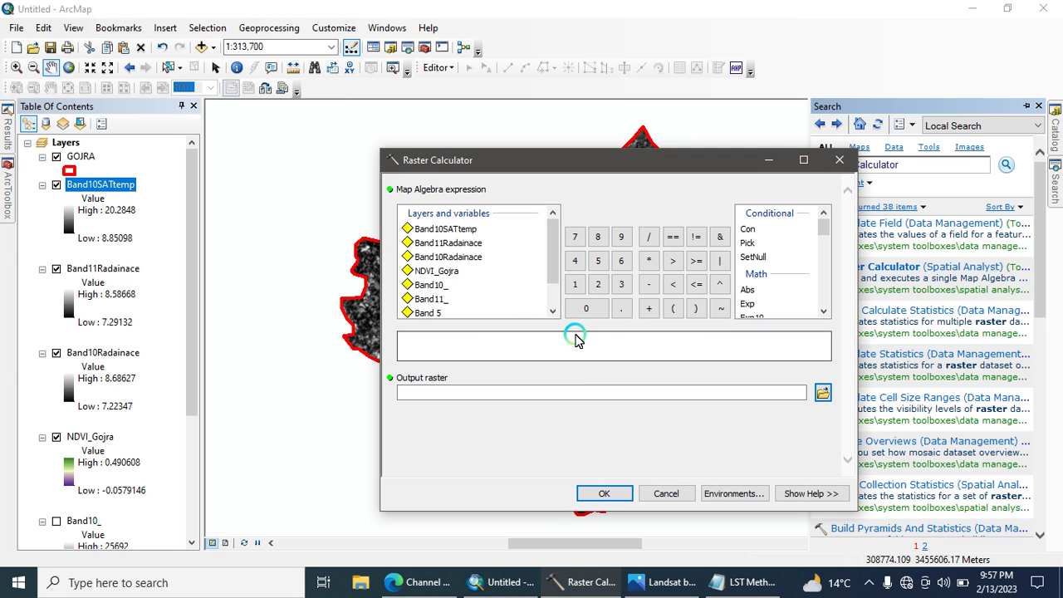
left_click(576, 348)
left_click(722, 584)
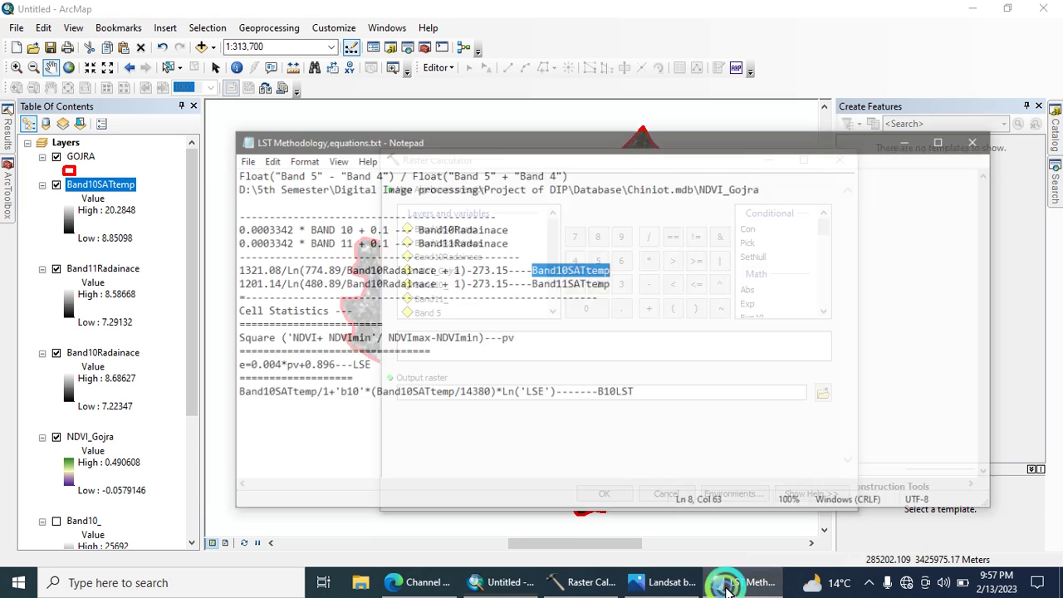
left_click_drag(206, 259, 484, 260)
key("ctrl+c")
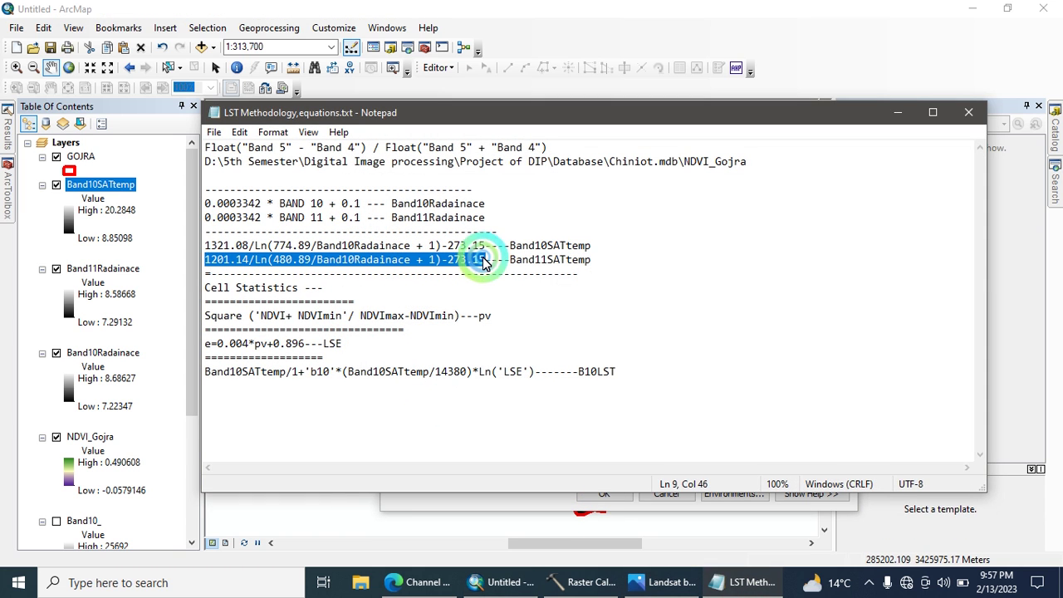
key("alt+Tab")
left_click(523, 358)
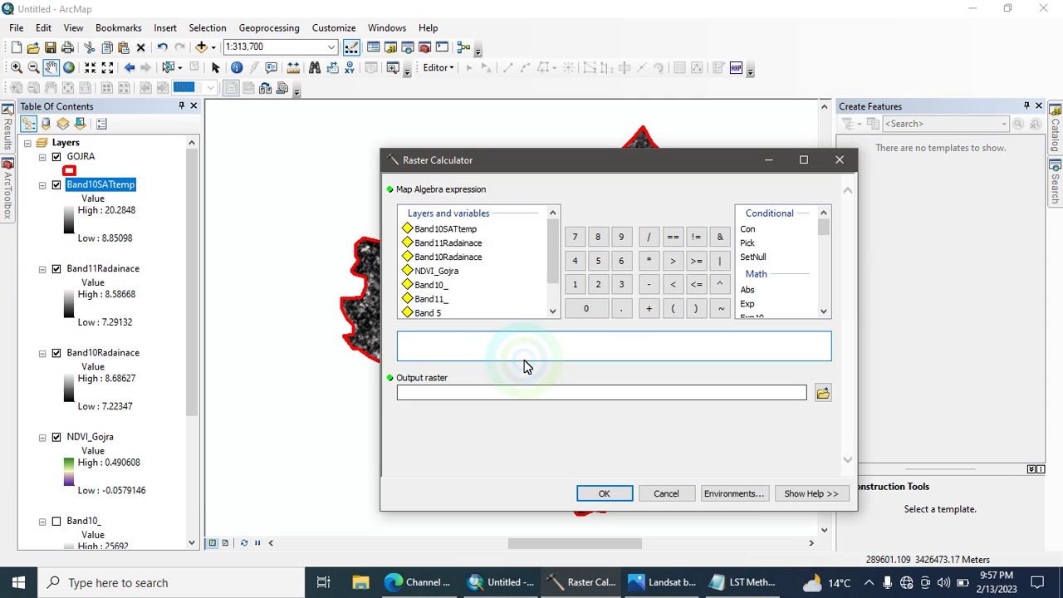
key("ctrl+v")
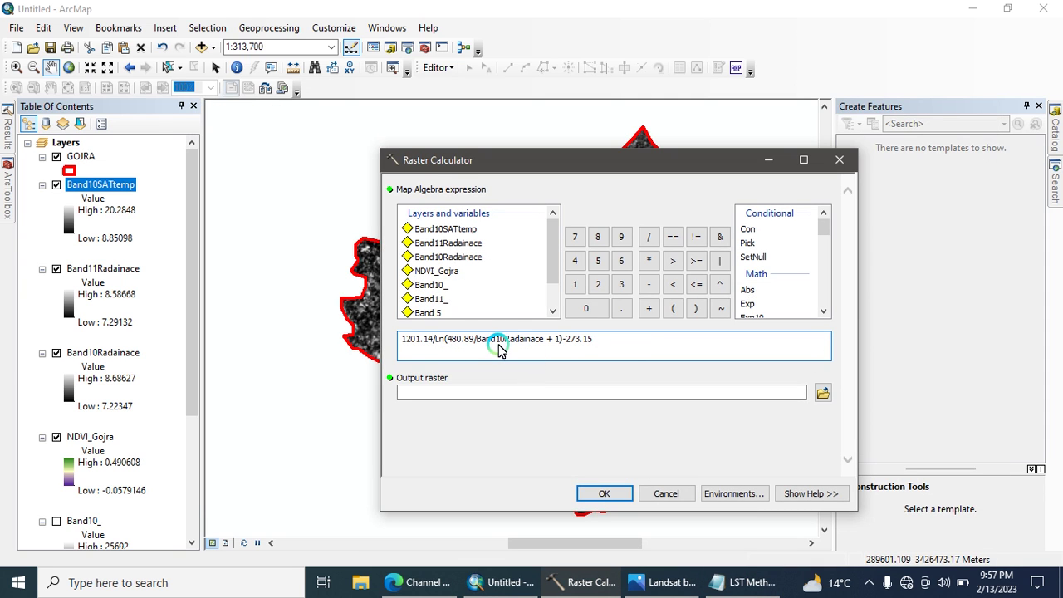
- Replace Band10Radainace with the Band11Radainace layer so the expression reads 1201.14/Ln(480.89/"Band11Radainace" + 1)-273.15
left_click_drag(477, 344, 544, 343)
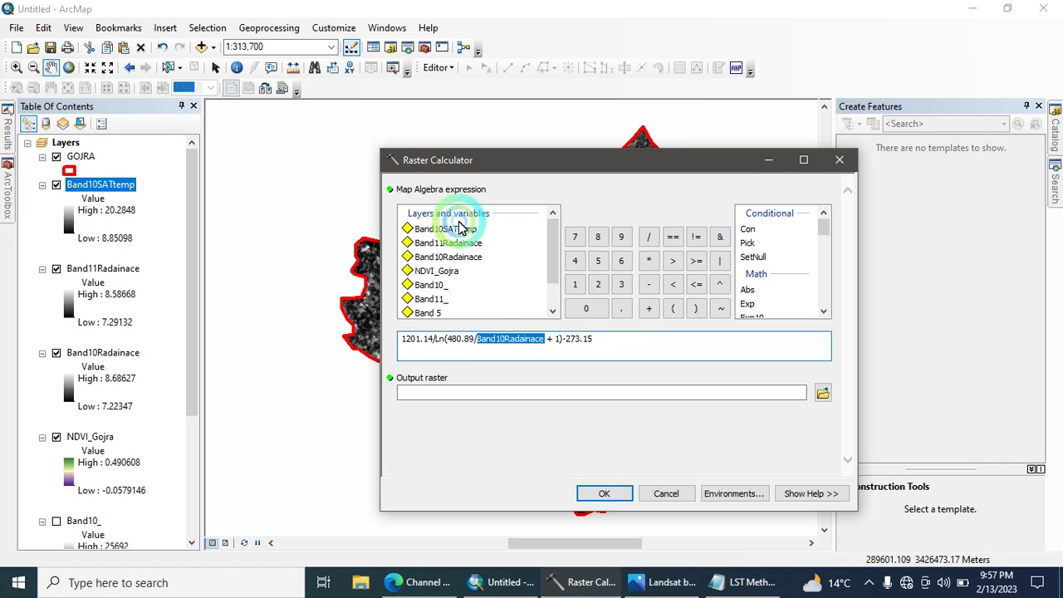
double_click(449, 242)
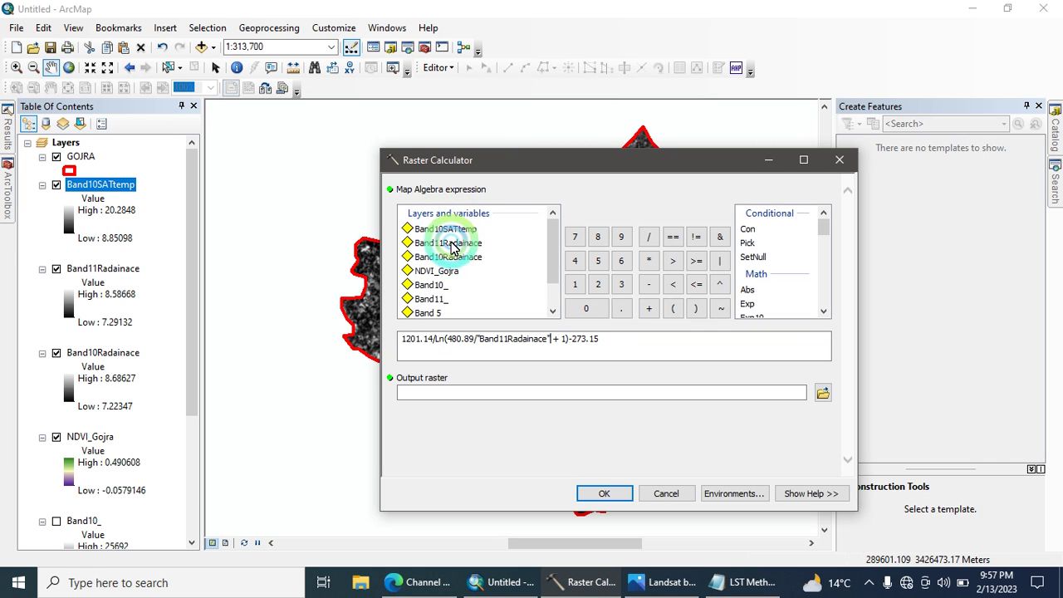
left_click(602, 347)
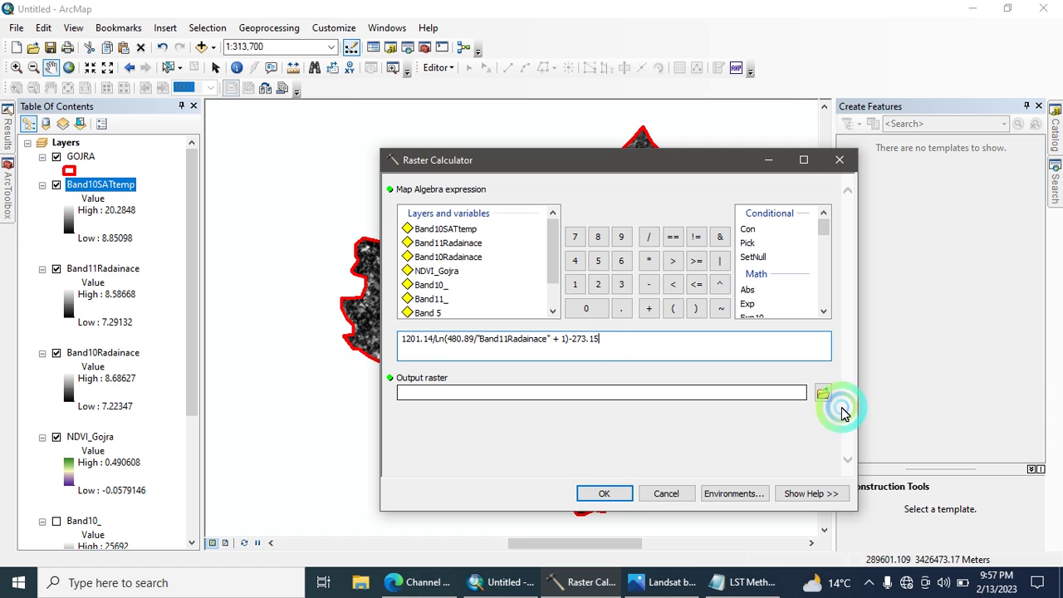
- Save the output raster in Chiniot.mdb as Band11SATtemp, copying the name from the Notepad notes, and run the calculation
left_click(820, 394)
left_click(682, 413)
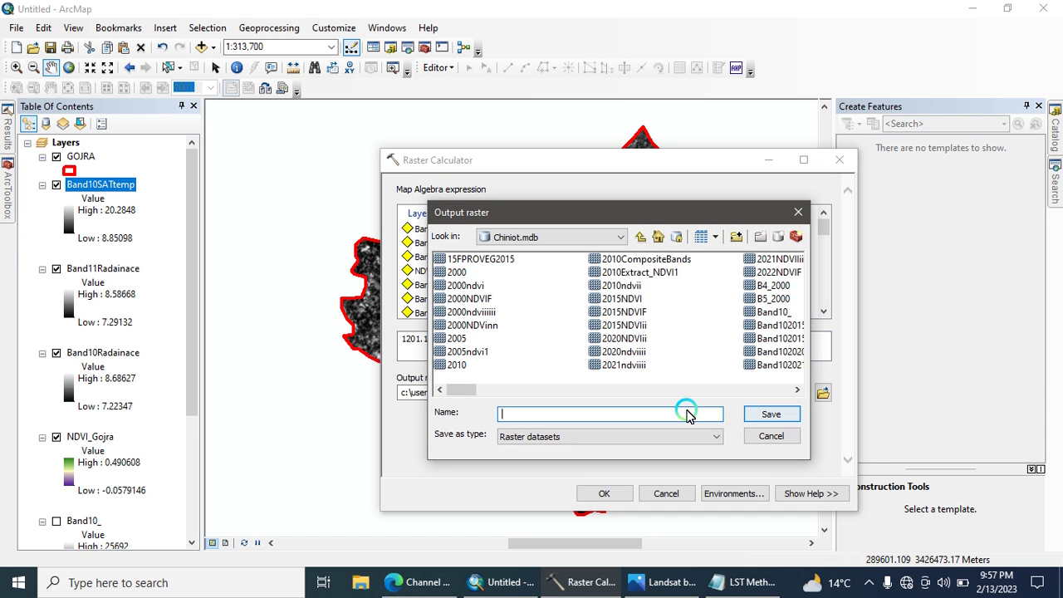
left_click(743, 586)
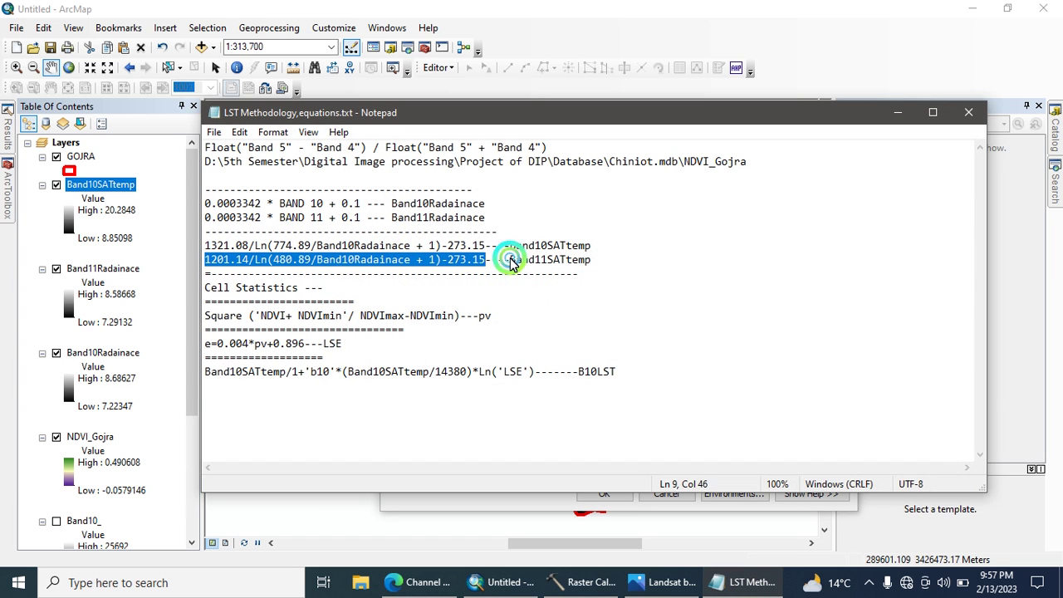
left_click_drag(510, 260, 595, 261)
left_click(737, 585)
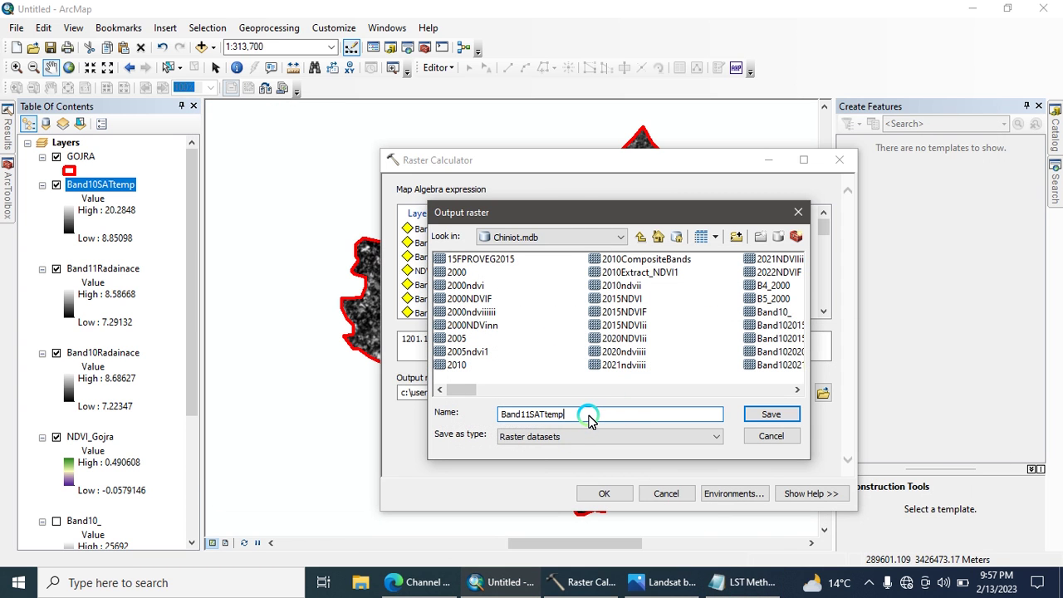
left_click(776, 414)
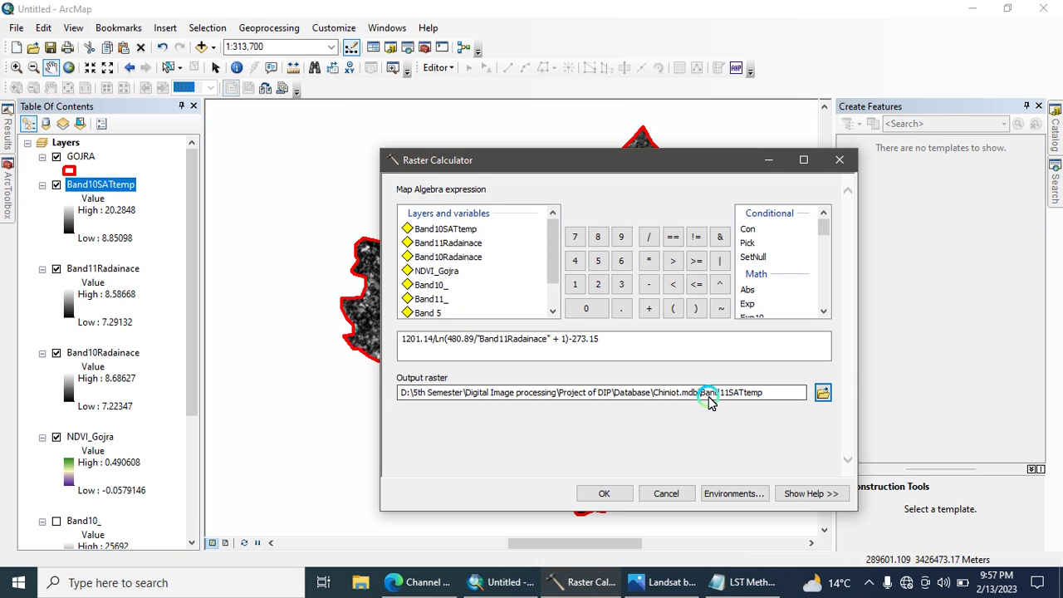
left_click(611, 493)
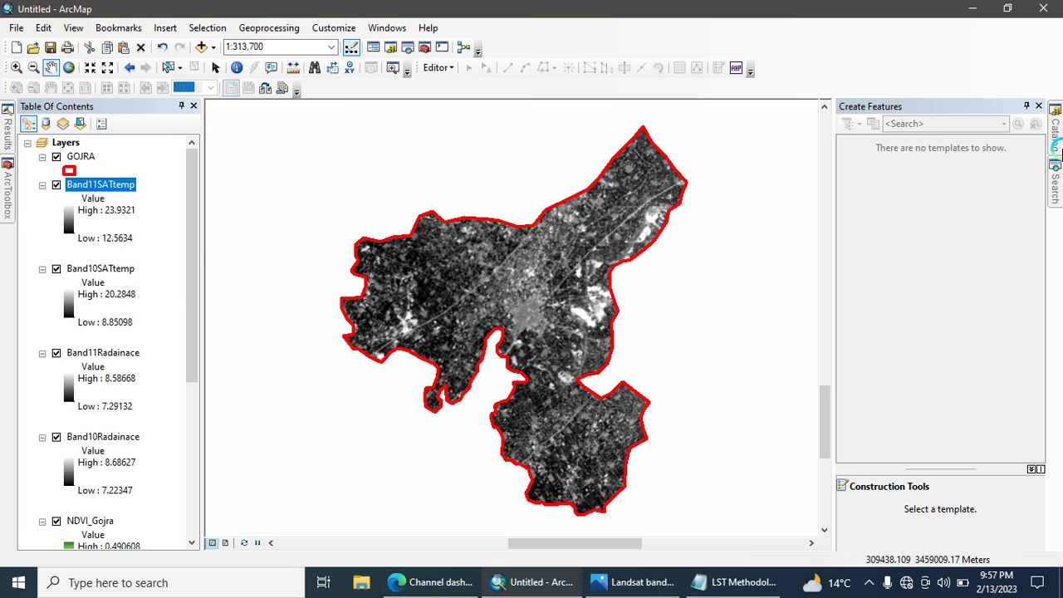
- Search for Cell Statistics in place of Raster Calculator and open the Spatial Analyst tool
left_click(1056, 186)
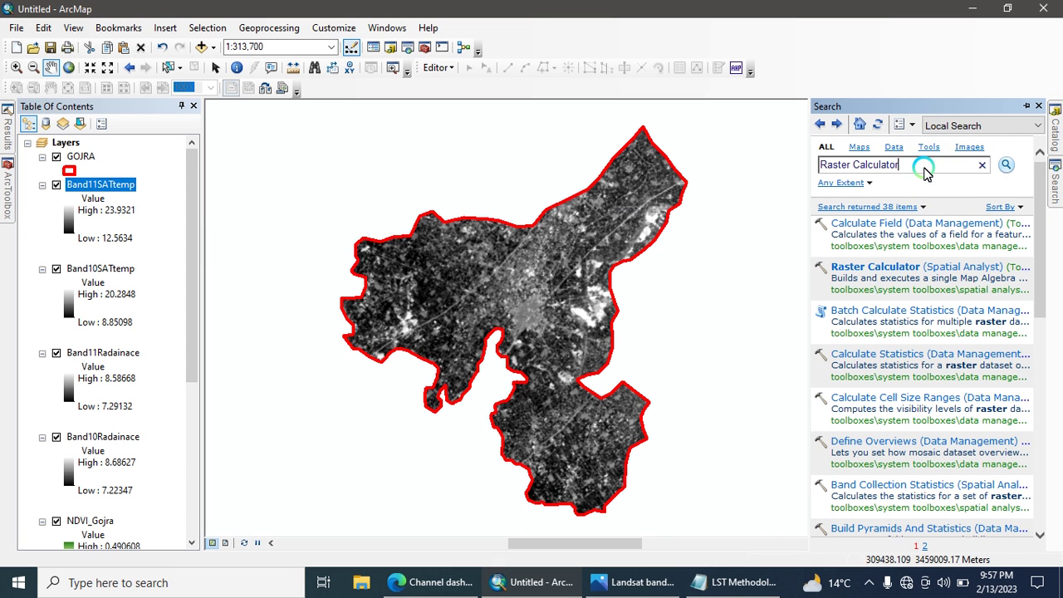
triple_click(923, 170)
key("BackSpace")
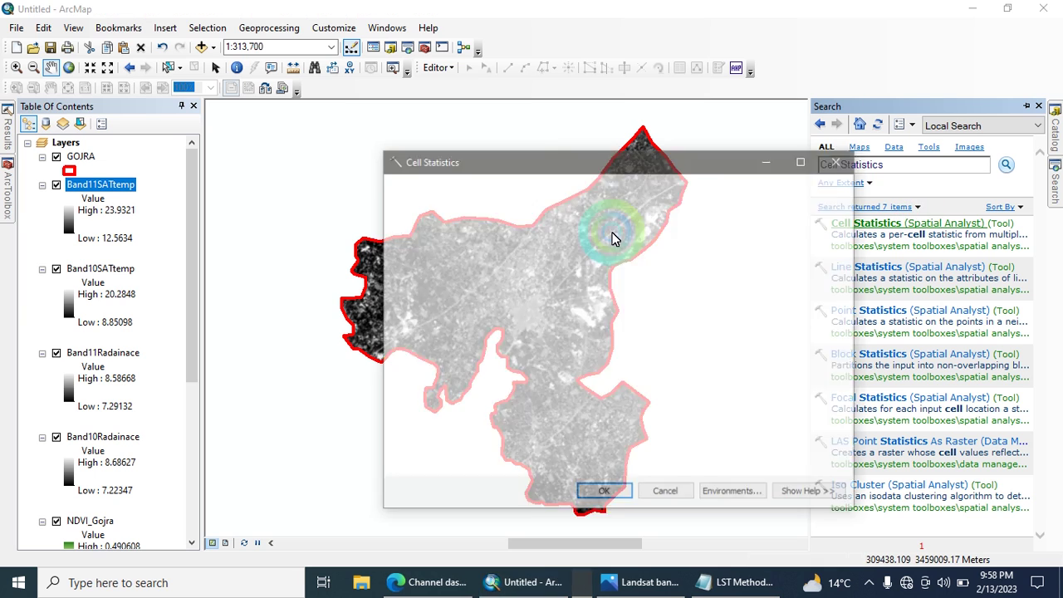
- Add the Band11SATtemp and Band10SATtemp layers as input rasters for Cell Statistics
left_click(100, 184)
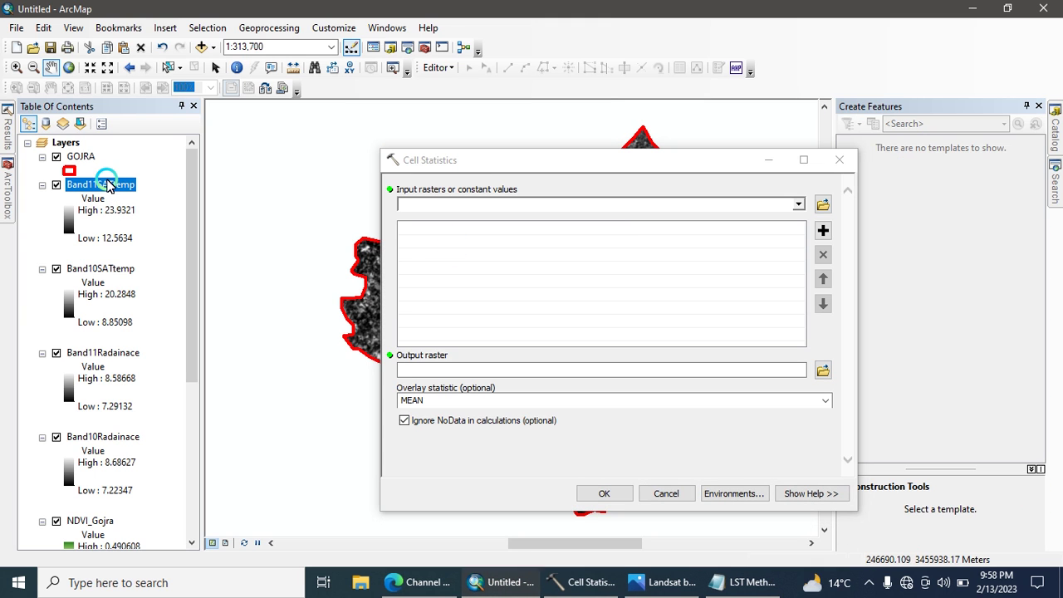
left_click(101, 271)
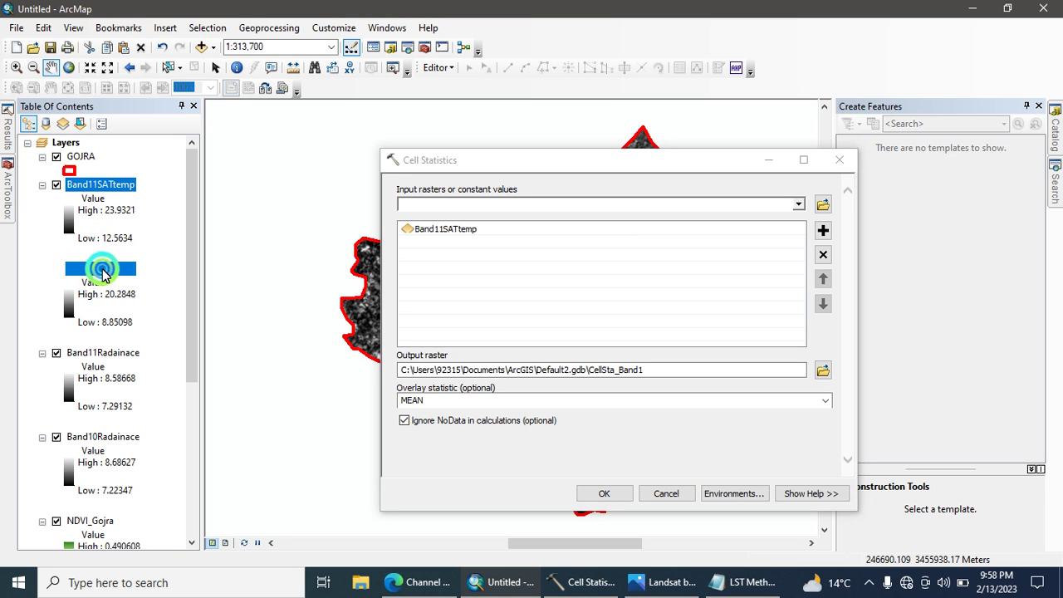
left_click_drag(101, 274, 515, 275)
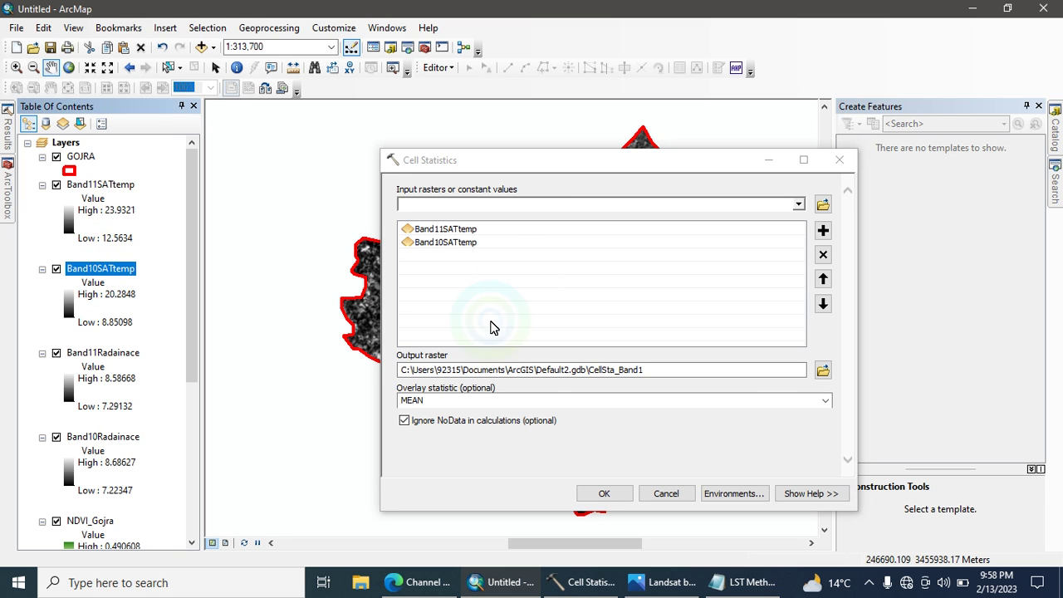
- Choose MEAN as the overlay statistic and run Cell Statistics with the default output raster
left_click(825, 400)
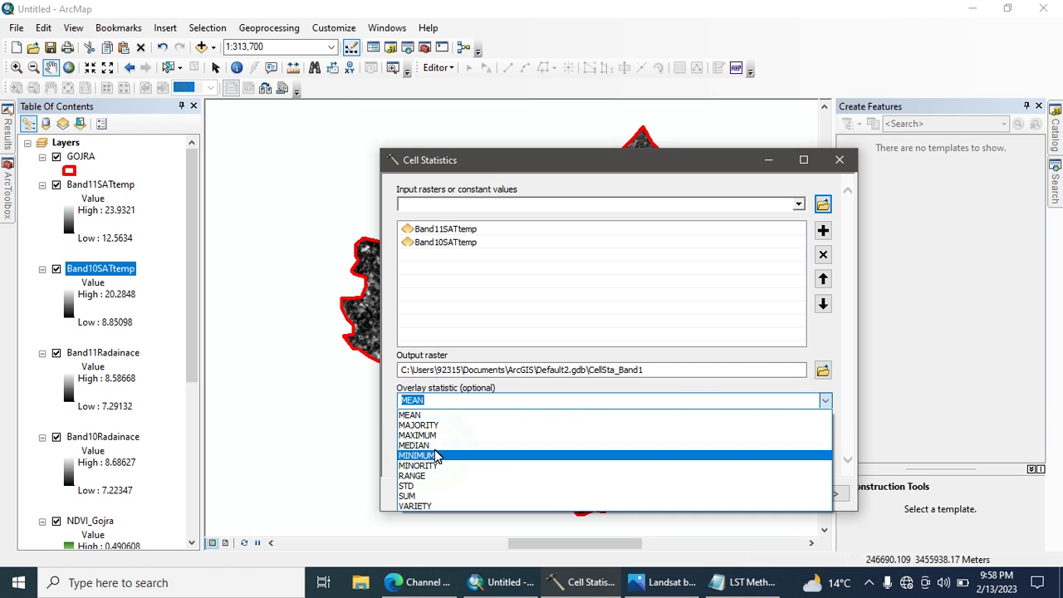
left_click(456, 417)
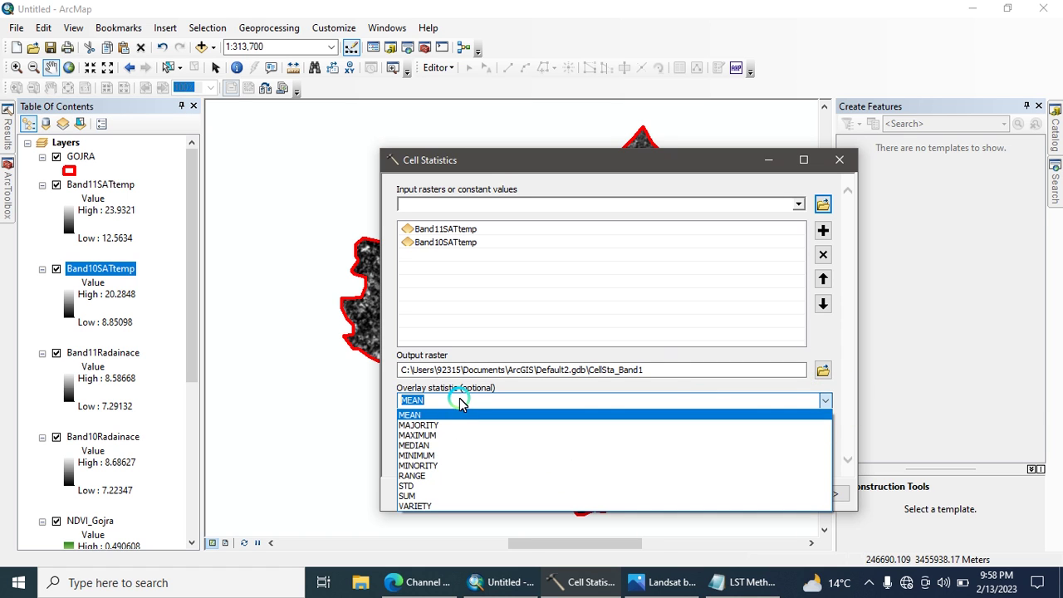
left_click(821, 399)
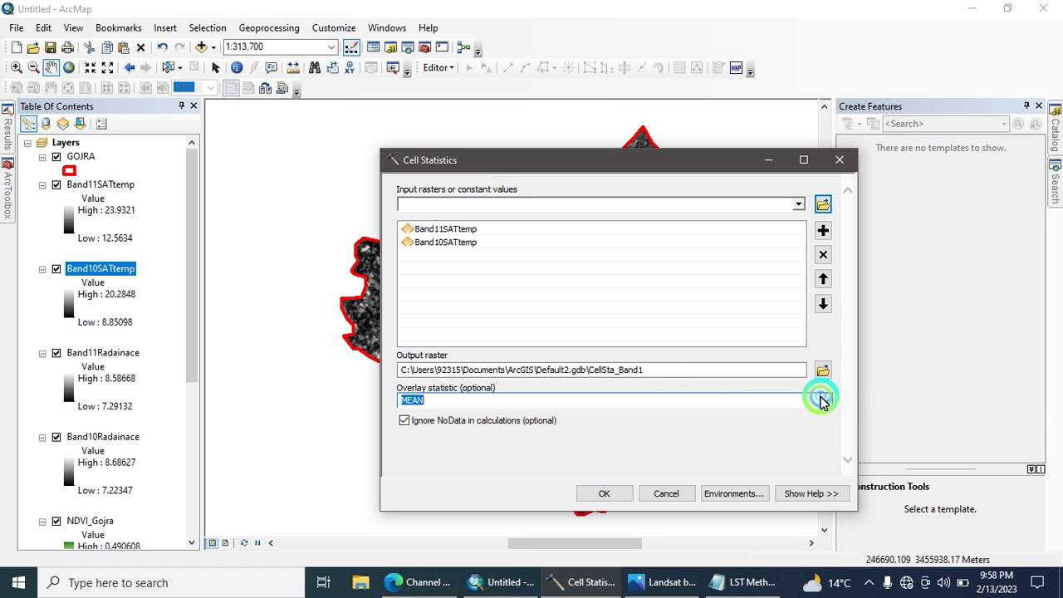
left_click(618, 494)
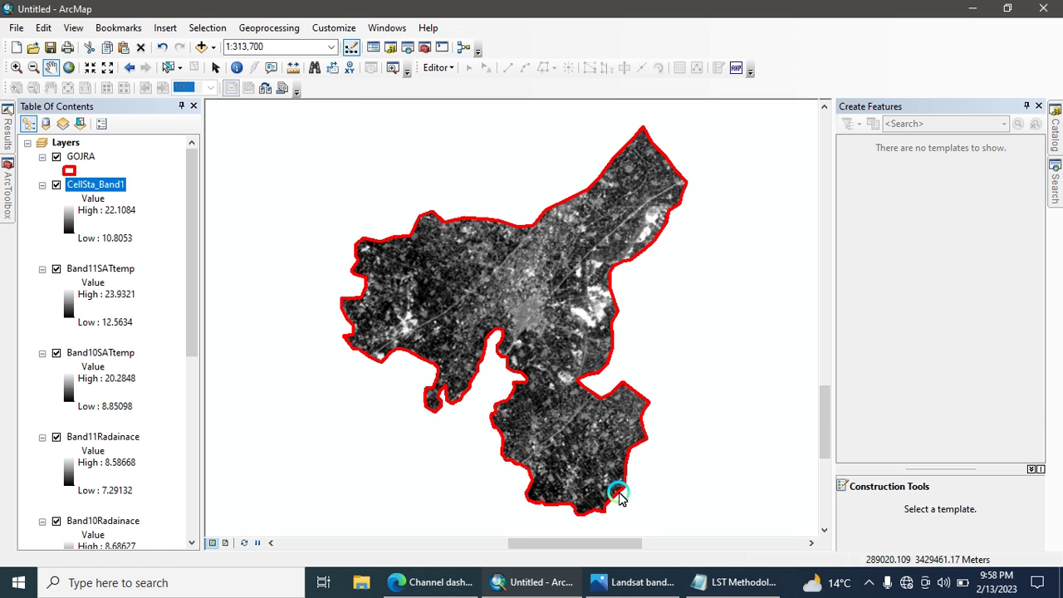
left_click(138, 212)
left_click(544, 328)
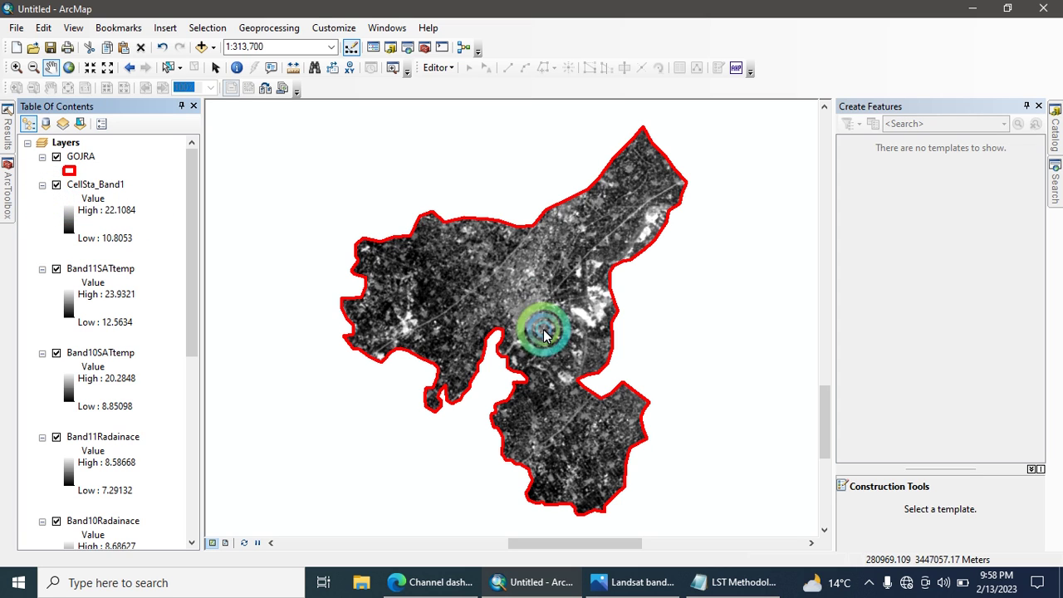
- Return to the Raster Calculator search results, open the tool and check the pv equation in the Notepad notes
left_click(1054, 185)
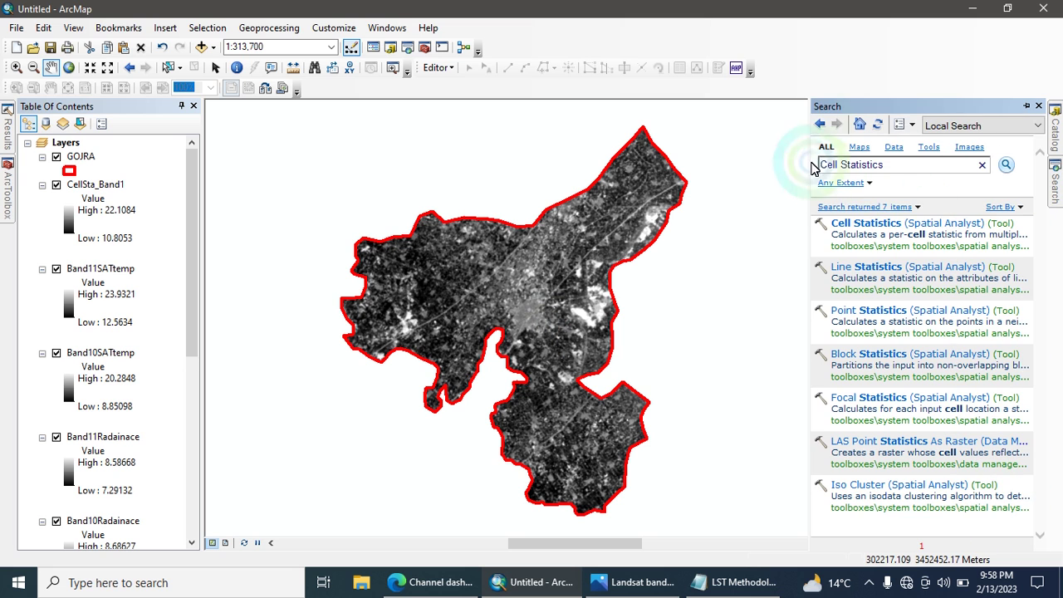
left_click(820, 123)
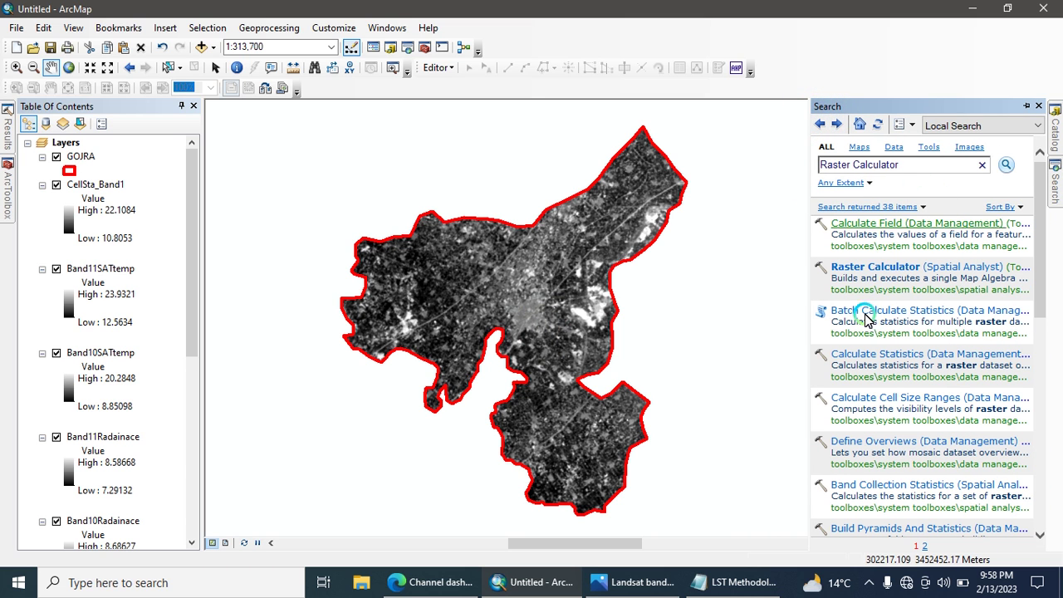
left_click(874, 272)
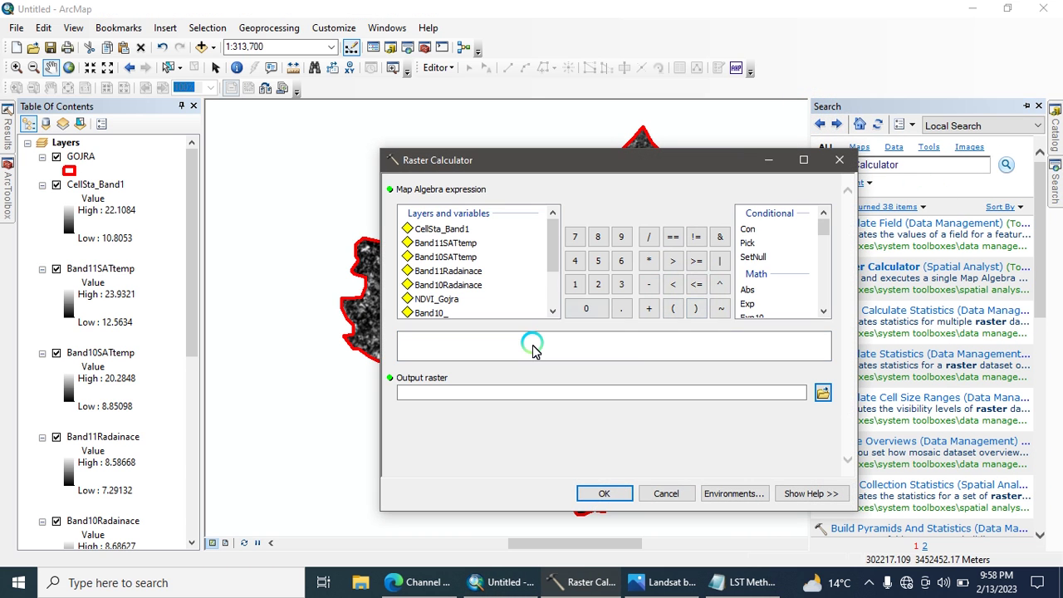
left_click(747, 579)
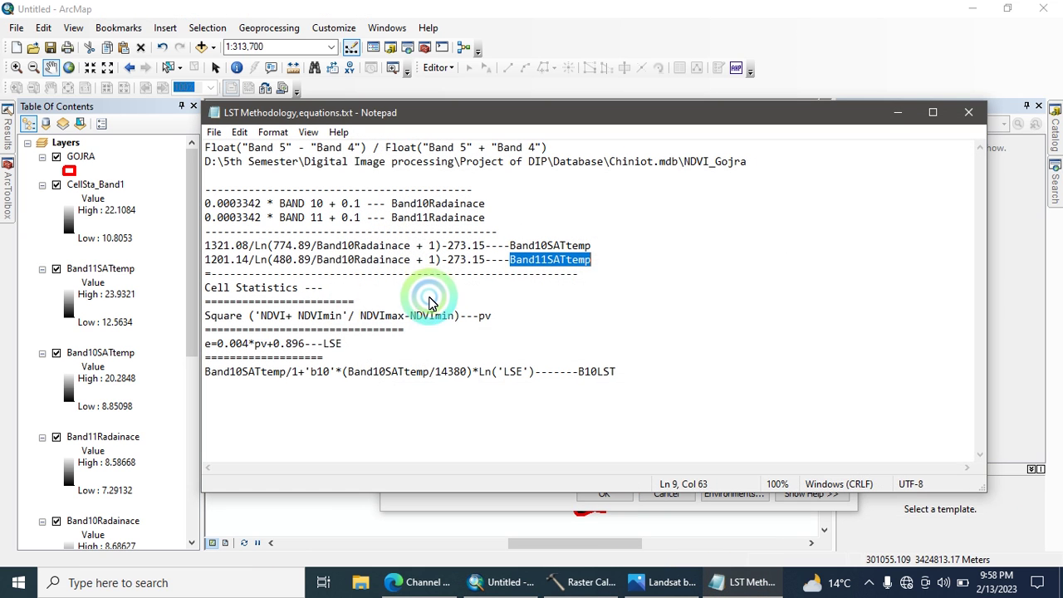
left_click(365, 304)
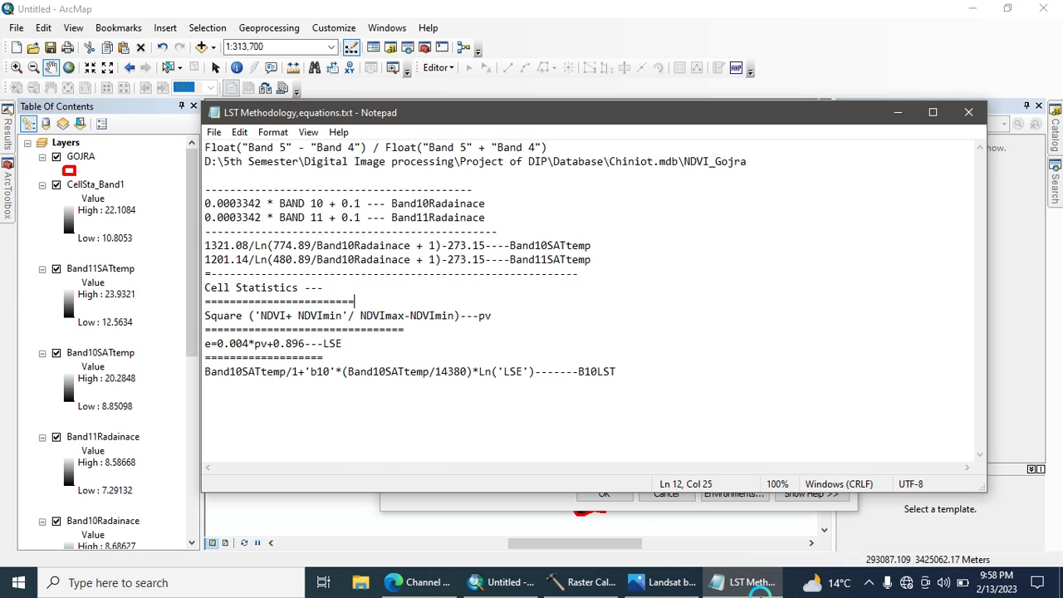
left_click(633, 507)
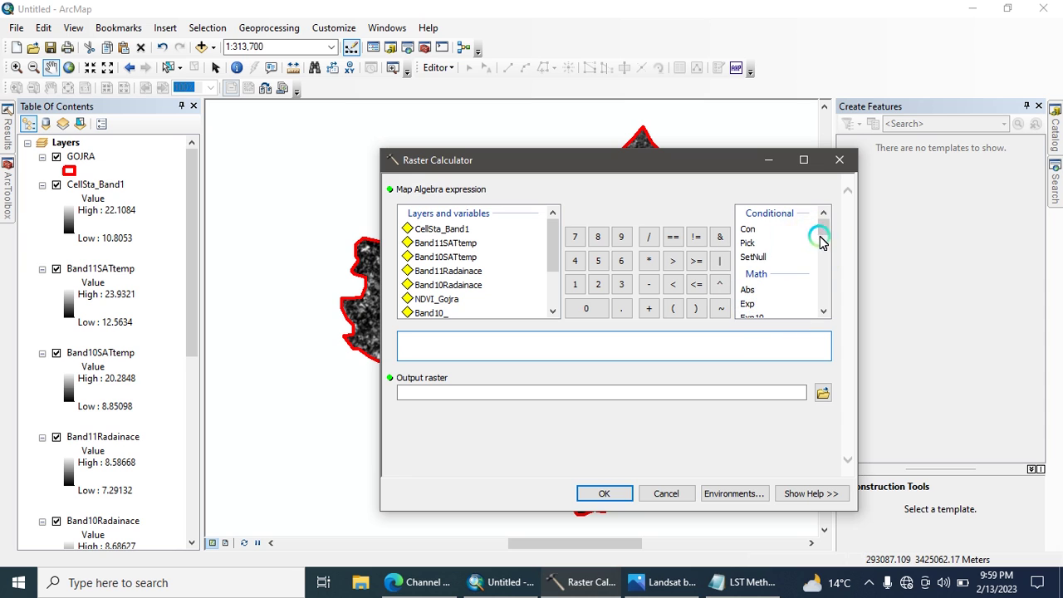
- Insert the Square function and place the NDVI_Gojra layer inside its parentheses, giving Square("NDVI_Gojra")
scroll(822, 237, "down", 3)
scroll(823, 250, "down", 3)
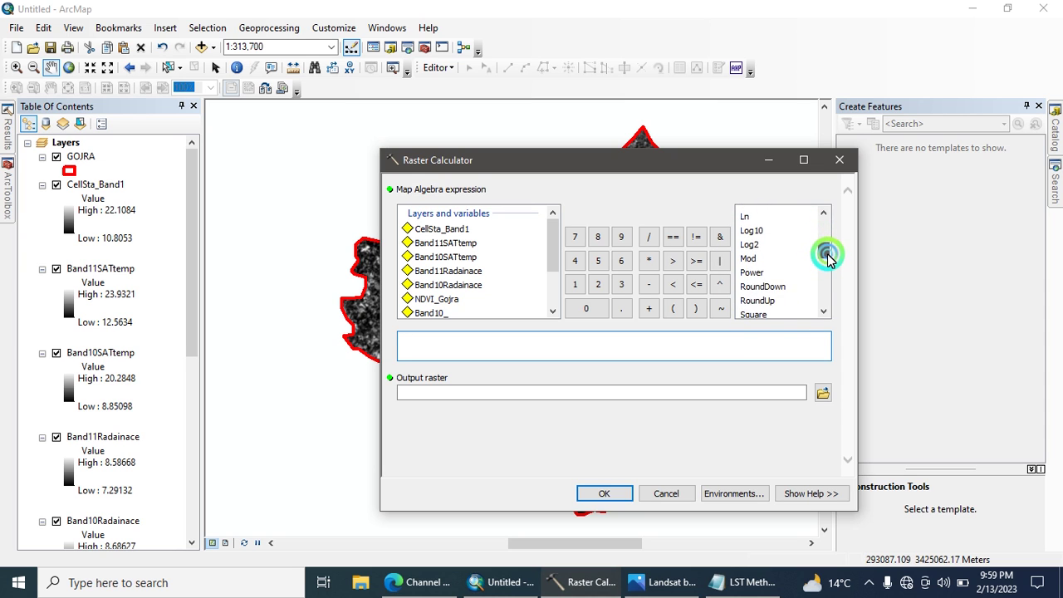
double_click(758, 276)
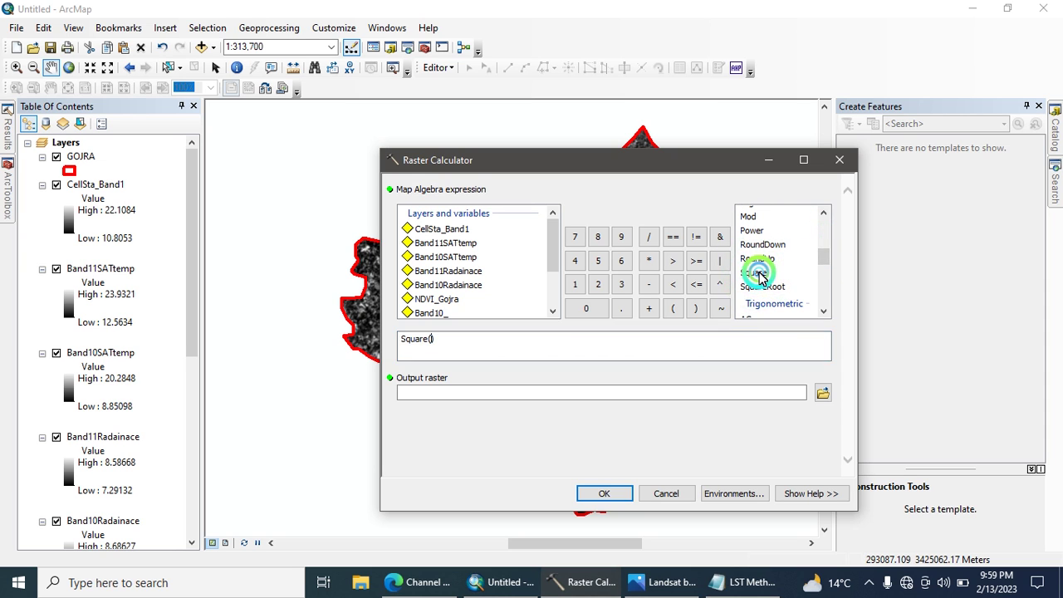
left_click(467, 344)
left_click(482, 282)
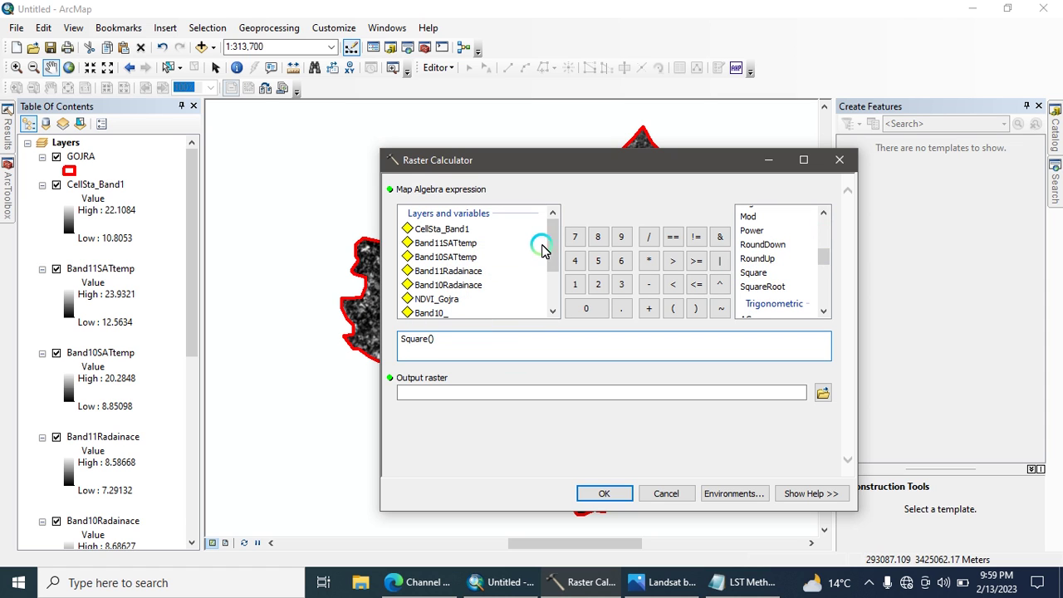
scroll(550, 247, "down", 1)
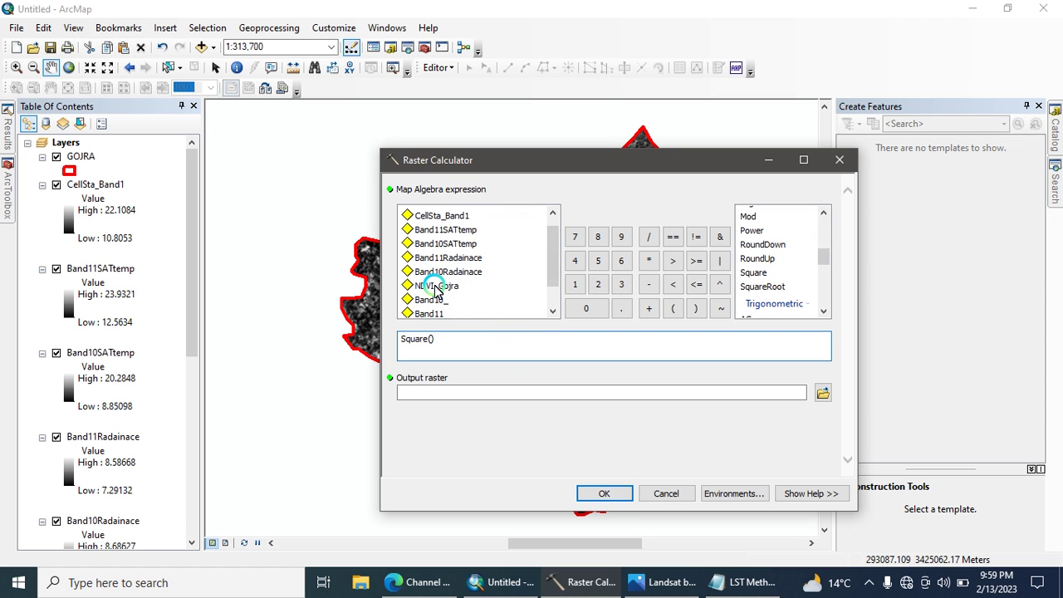
left_click_drag(189, 305, 195, 379)
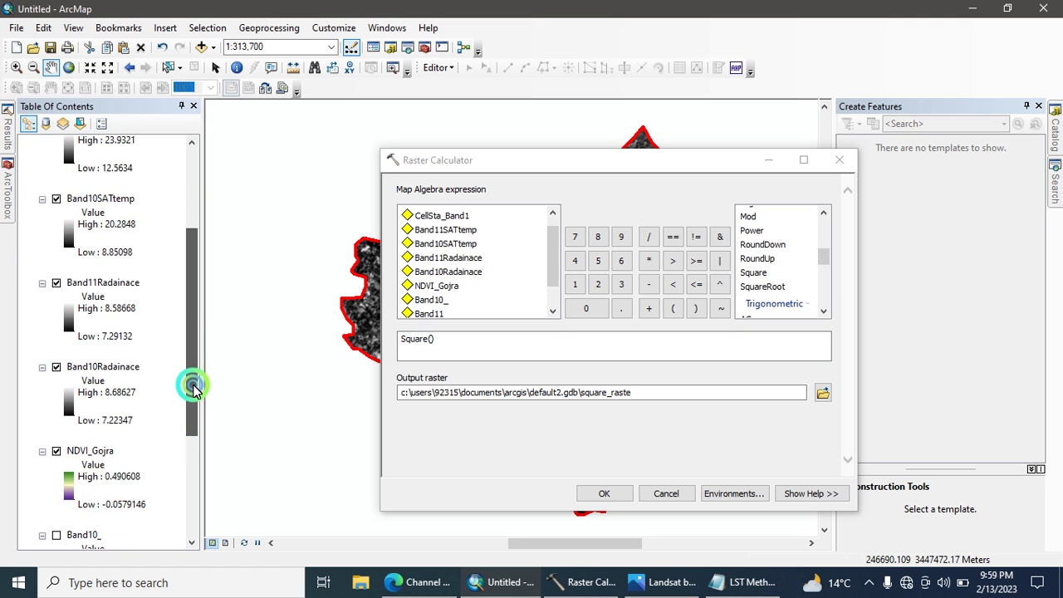
left_click(441, 287)
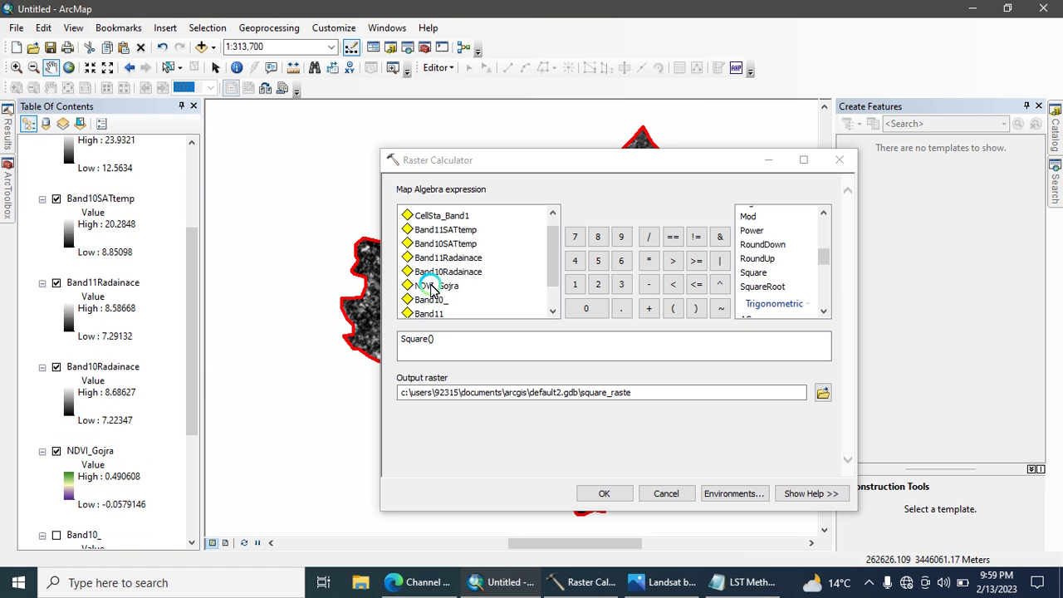
double_click(431, 288)
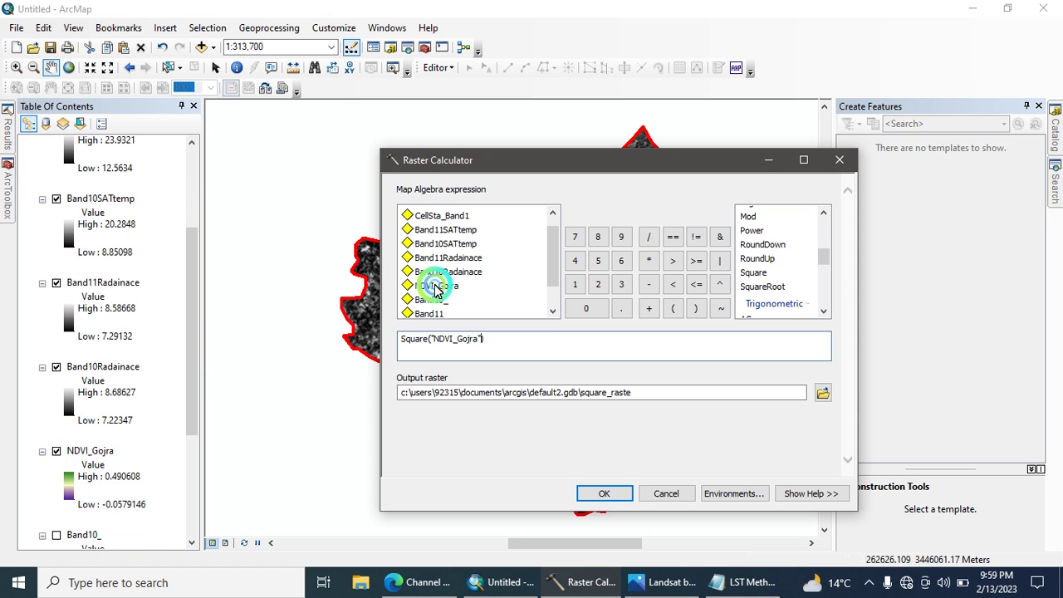
- Add the NDVI minimum term following the notes' pv equation, so the expression reads Square("NDVI_Gojra" -0.05)
left_click(730, 586)
left_click(742, 585)
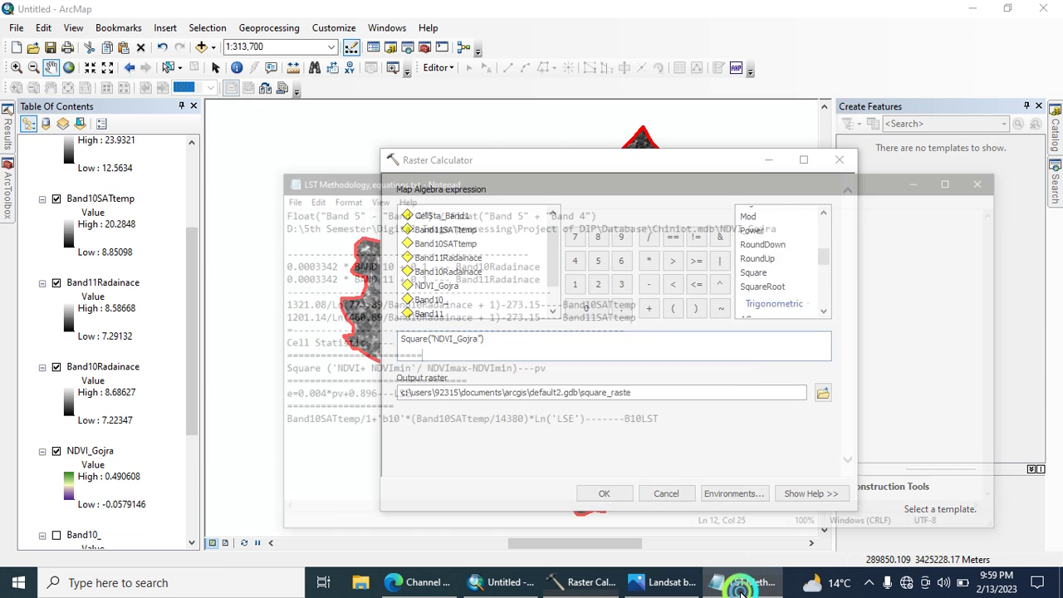
left_click(741, 585)
left_click(741, 585)
left_click(650, 308)
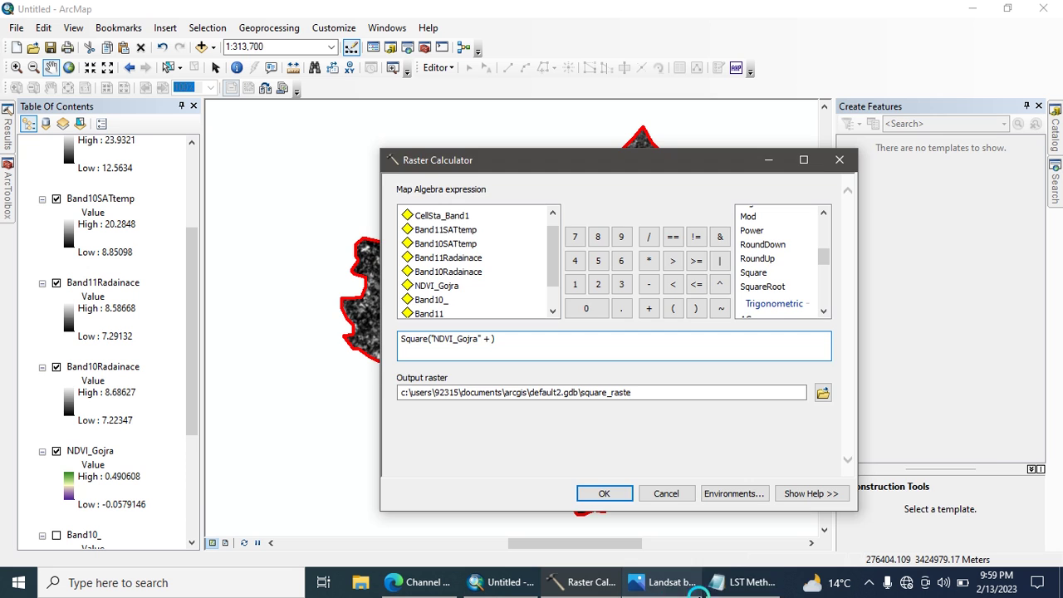
left_click(730, 588)
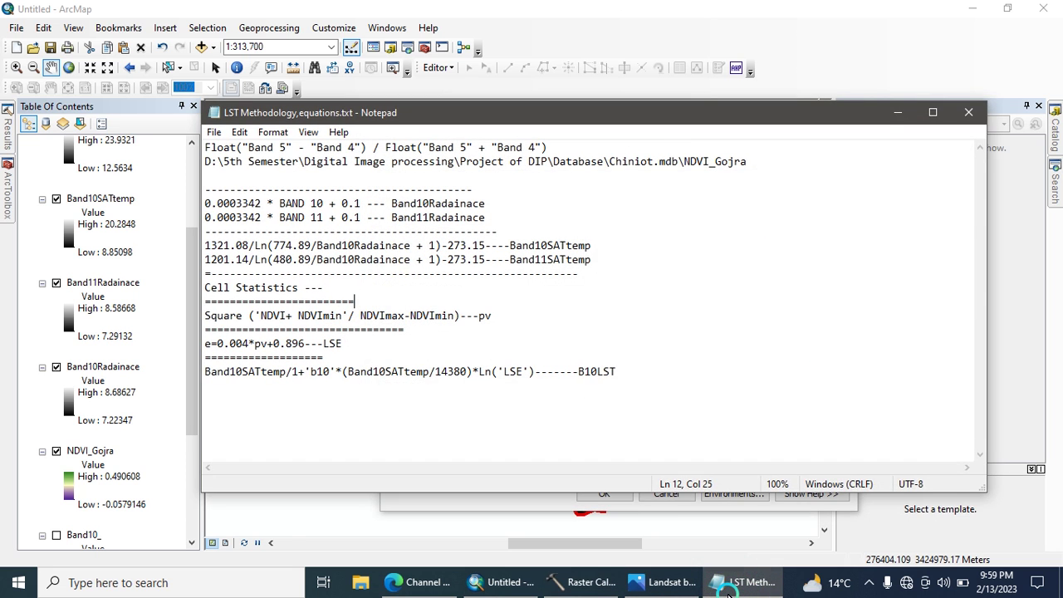
left_click(727, 587)
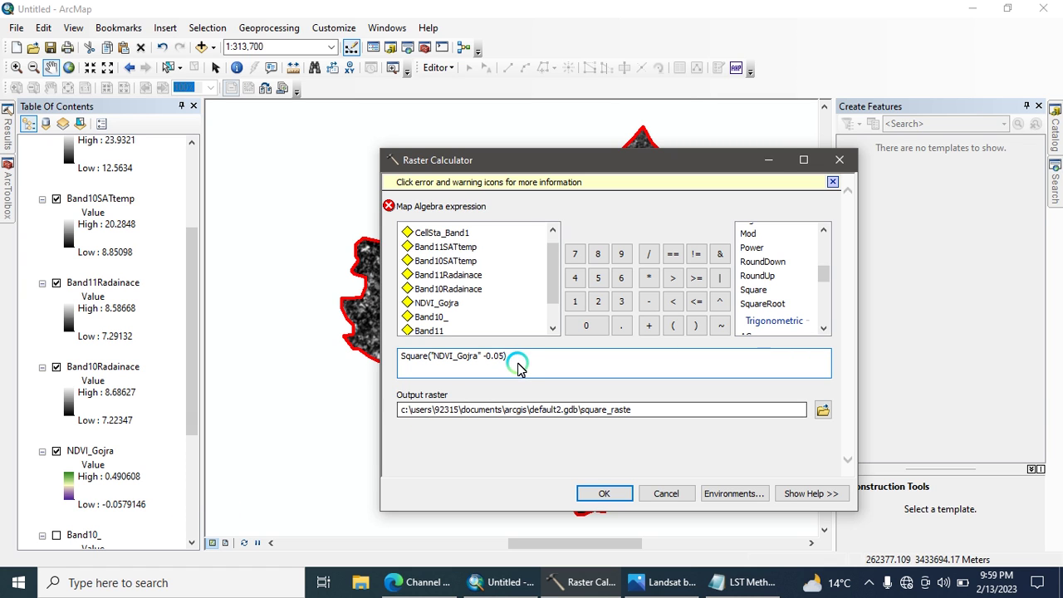
- Append the NDVI range as divisor, checking the notes, so the expression reads Square("NDVI_Gojra" -0.05) / (0.49+0.05)
left_click(735, 585)
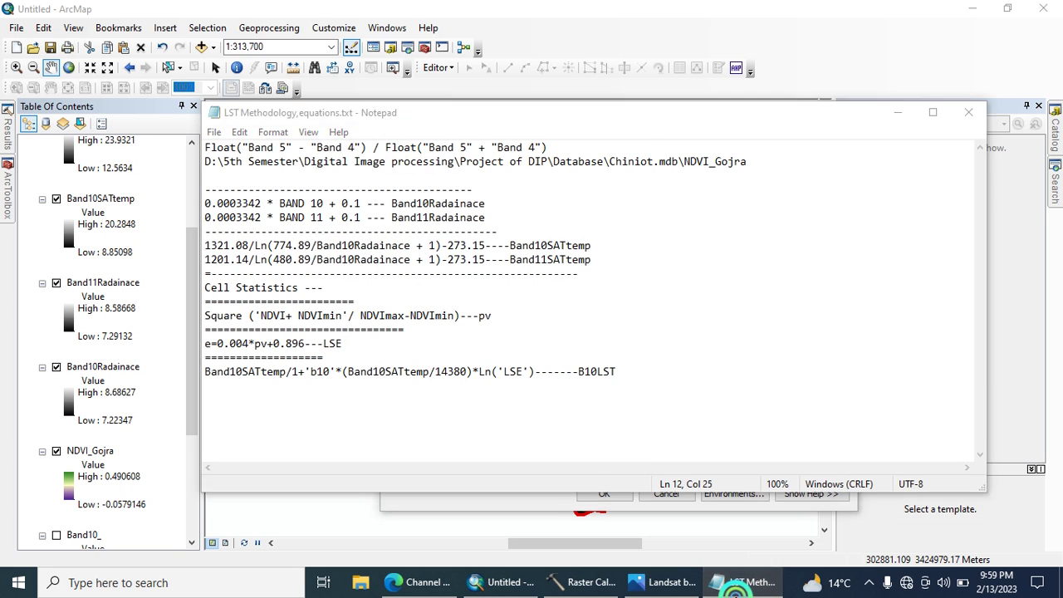
left_click(735, 585)
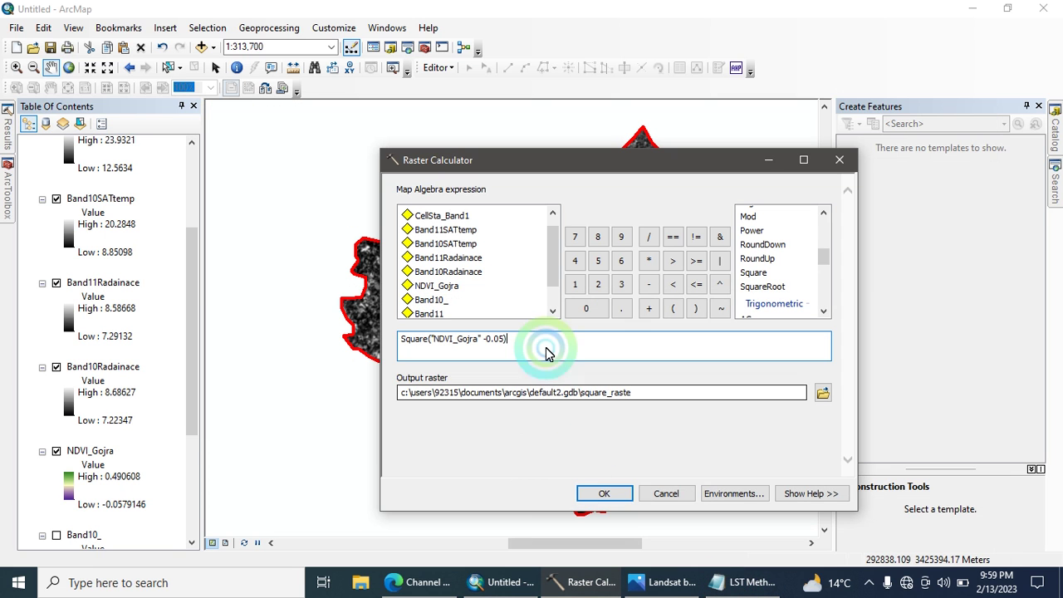
left_click(649, 236)
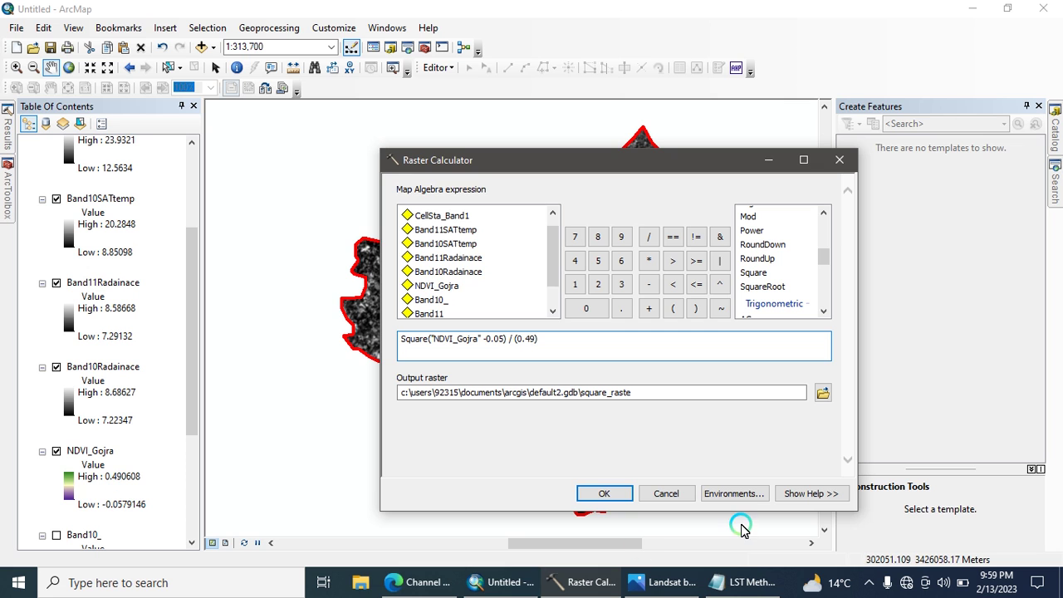
left_click(747, 581)
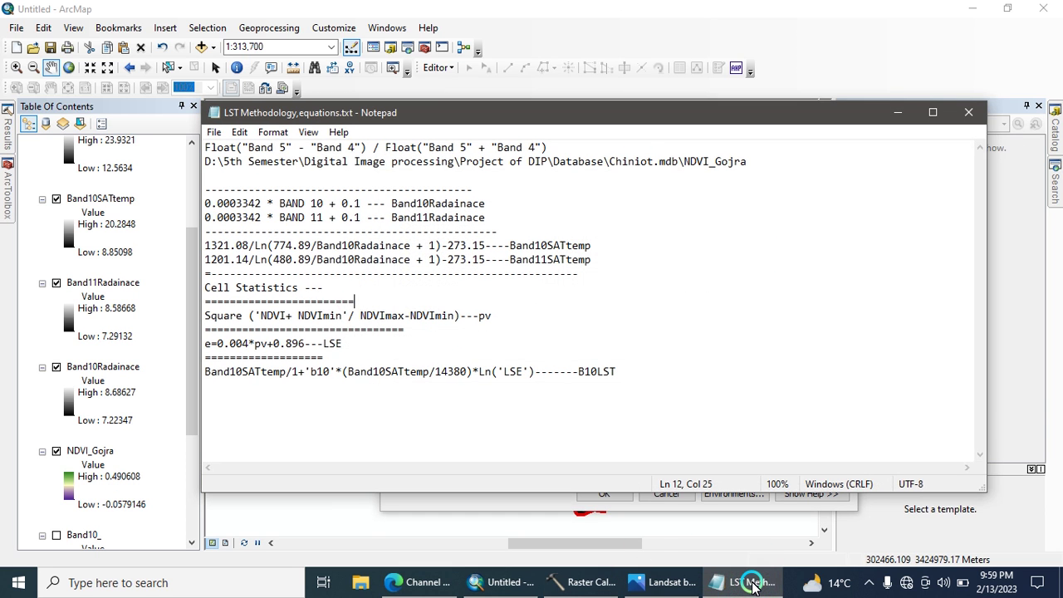
left_click(751, 585)
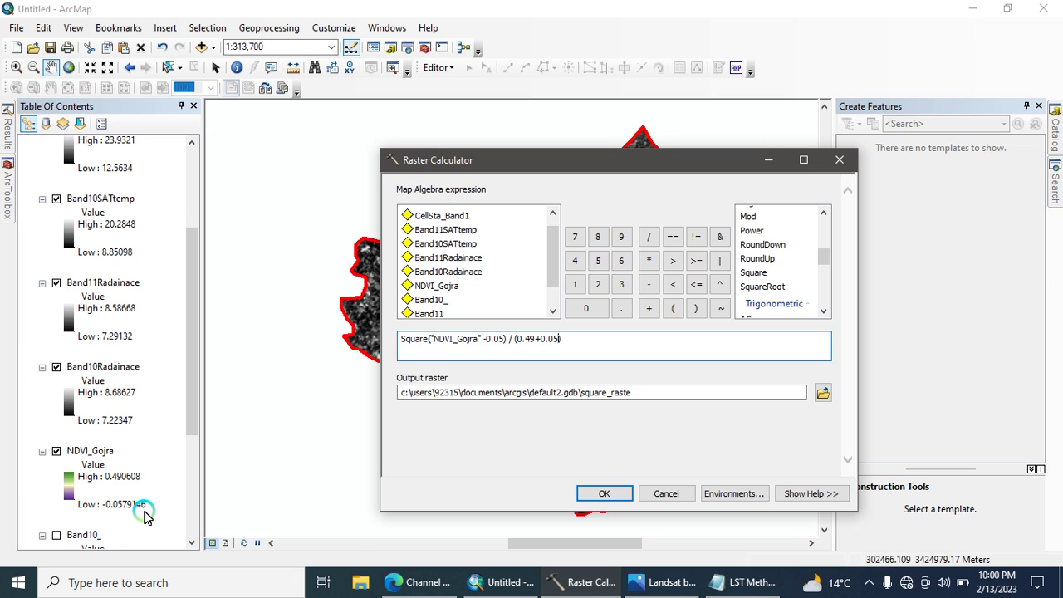
- Set the output raster to be saved in Chiniot.mdb under the name PV
left_click(639, 396)
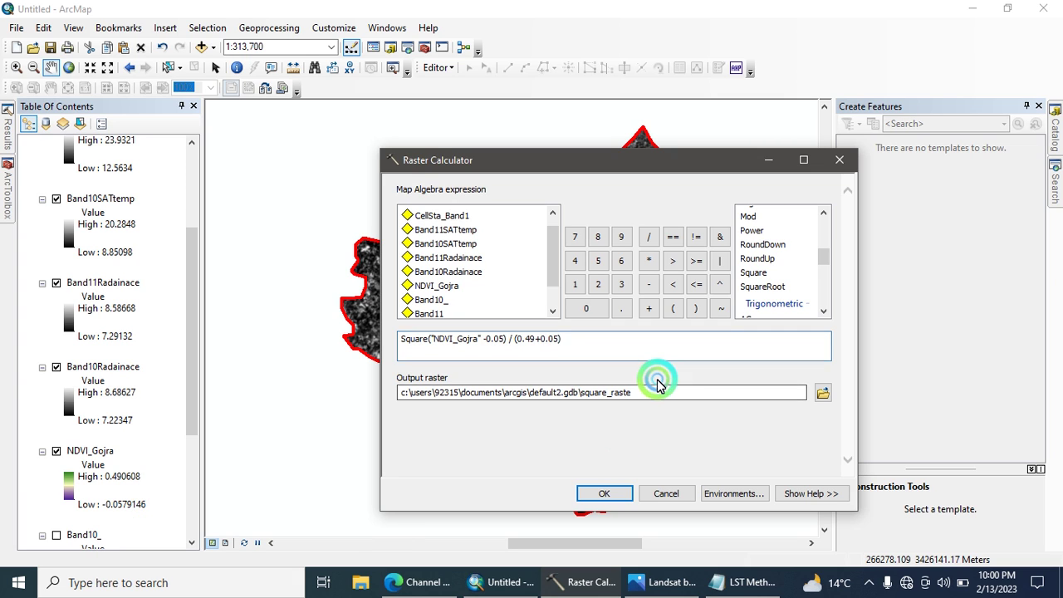
double_click(636, 393)
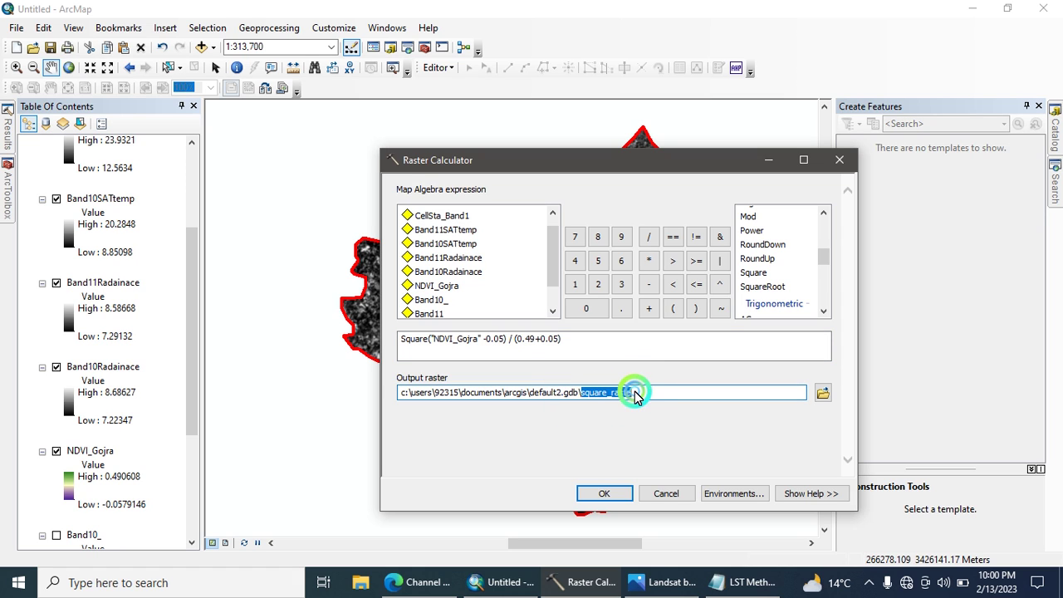
type("PV")
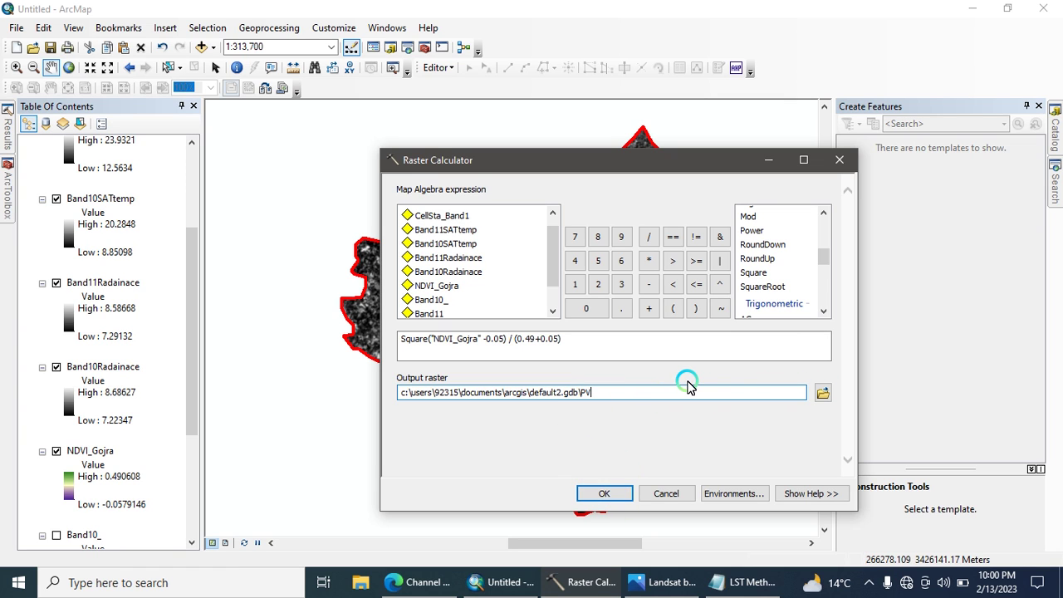
left_click(821, 392)
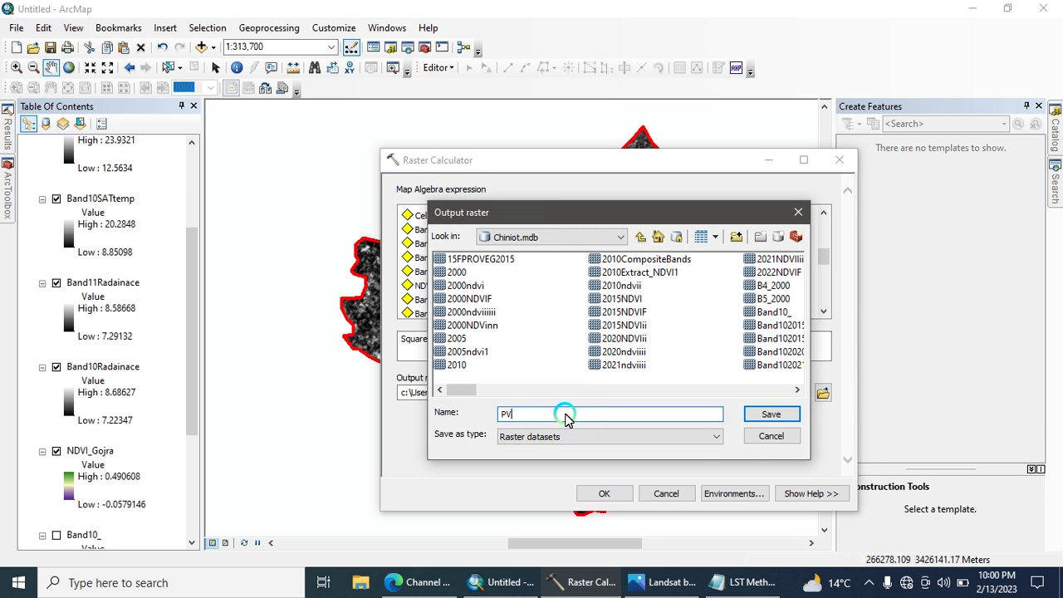
left_click(770, 413)
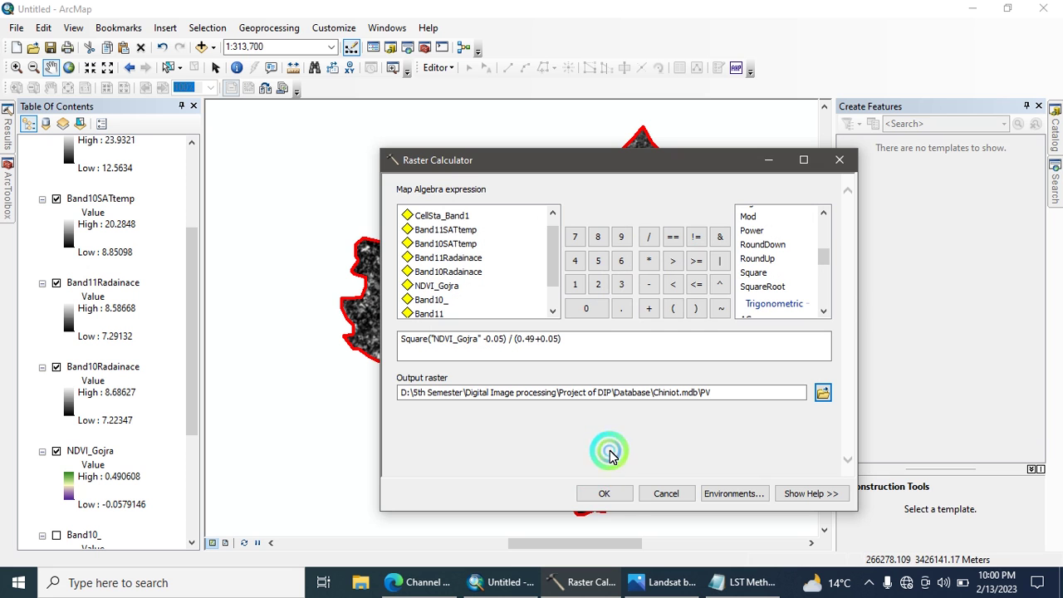
- Run the PV raster calculation and bring the resulting layer into view in the layer list
left_click(603, 494)
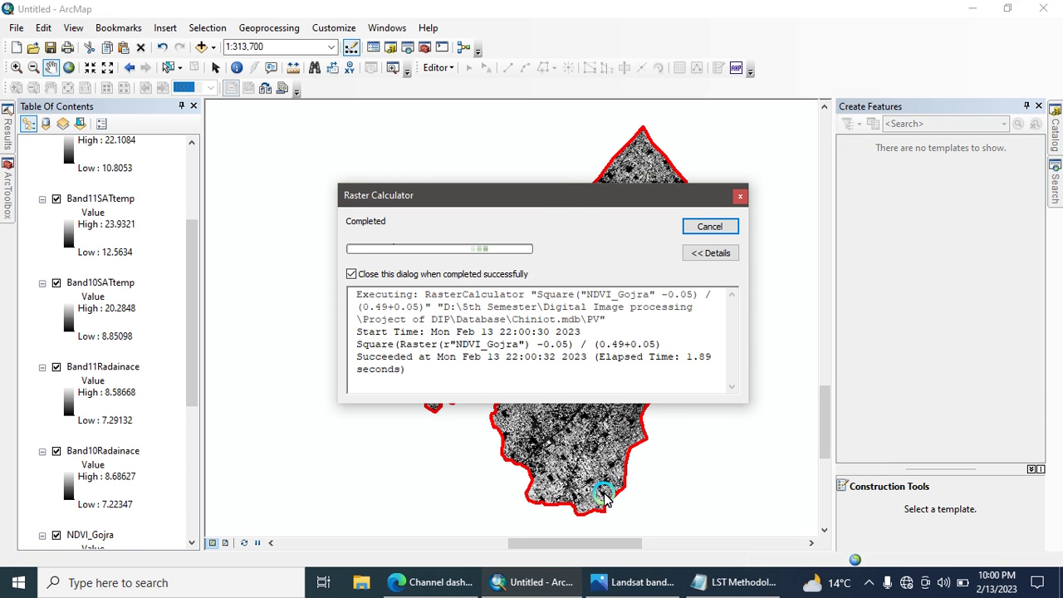
left_click_drag(197, 327, 187, 185)
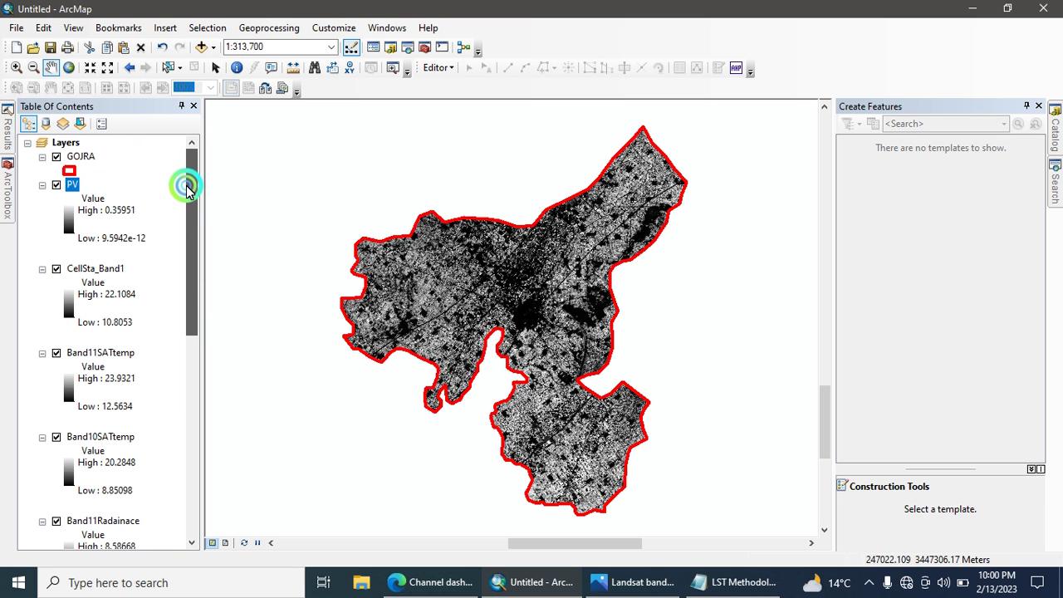
left_click(91, 184)
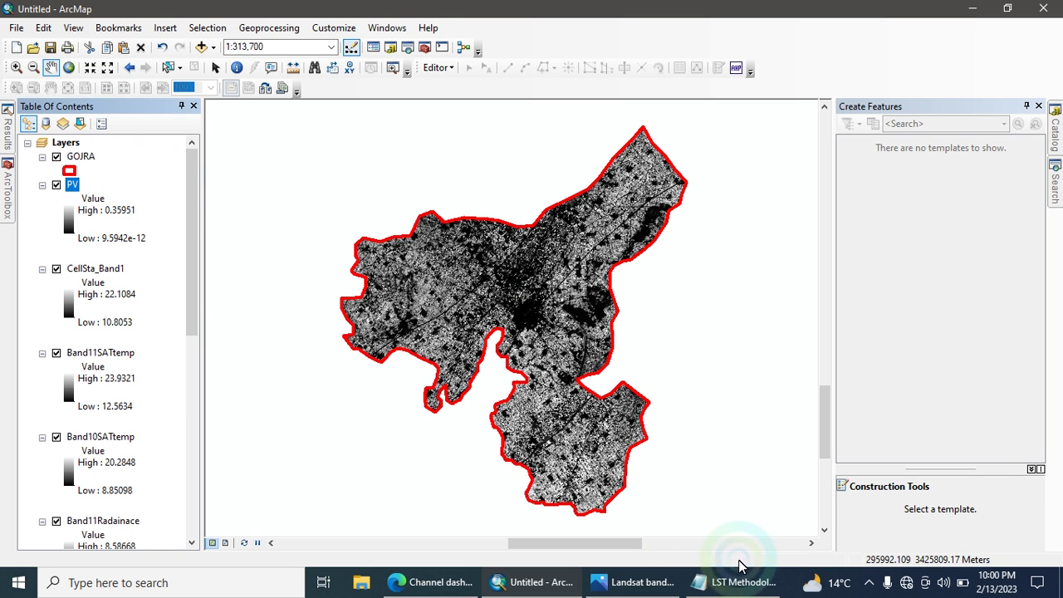
- Copy the LSE equation e=0.004*pv+0.896 from the LST Methodology notes in Notepad
left_click(750, 583)
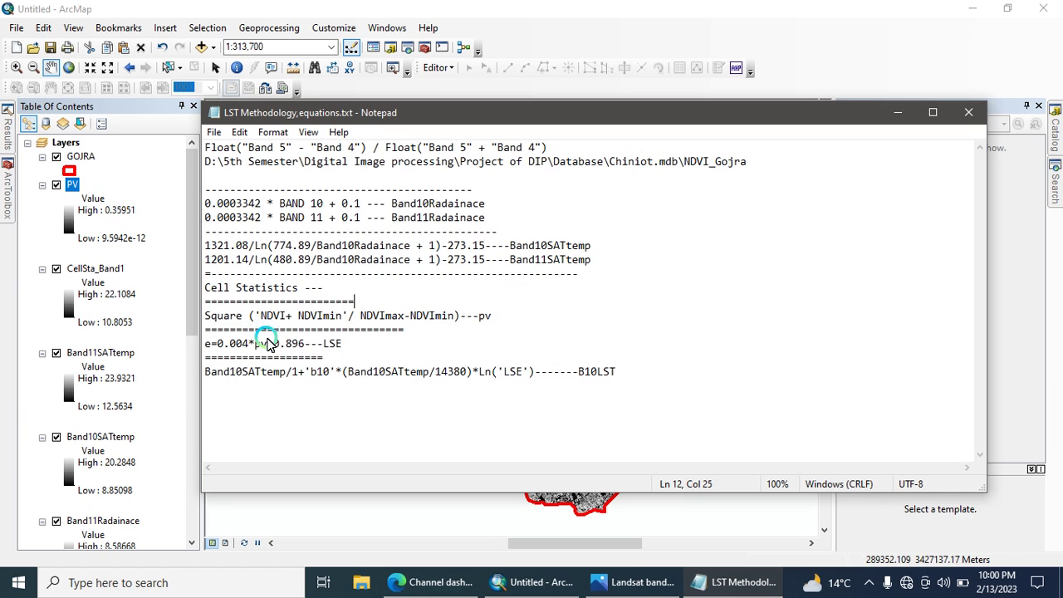
left_click(268, 343)
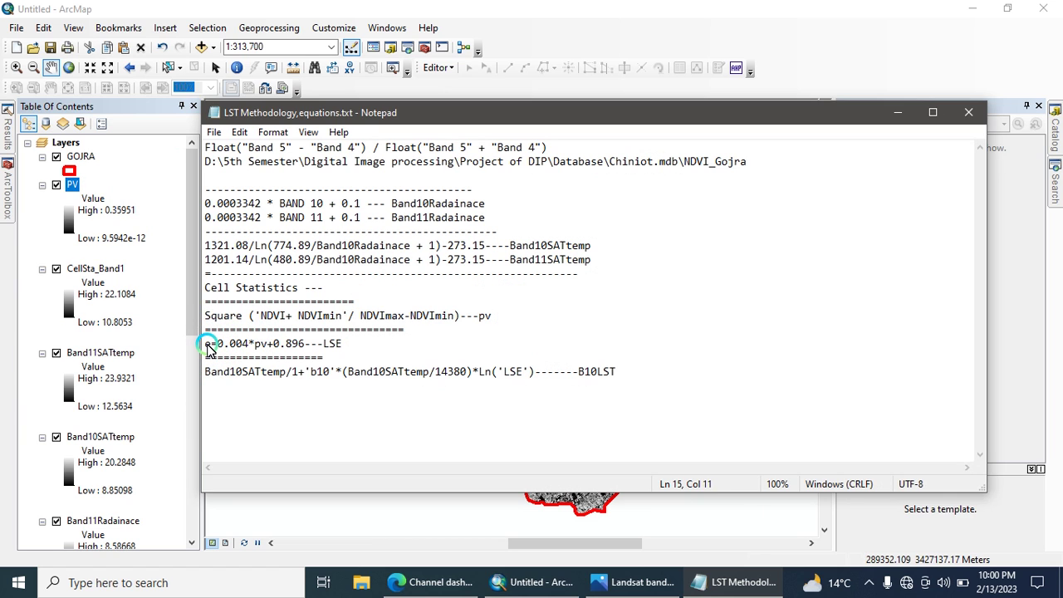
left_click_drag(207, 344, 305, 343)
key("ctrl+c")
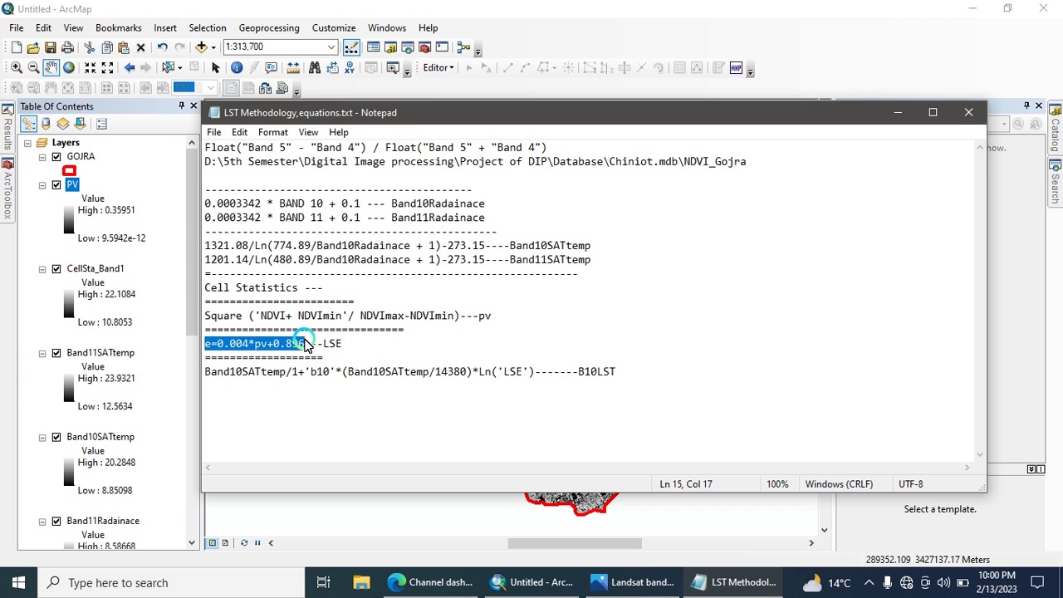
- Switch back to ArcMap and paste the copied emissivity equation as the expression of a new Raster Calculator run
left_click(544, 584)
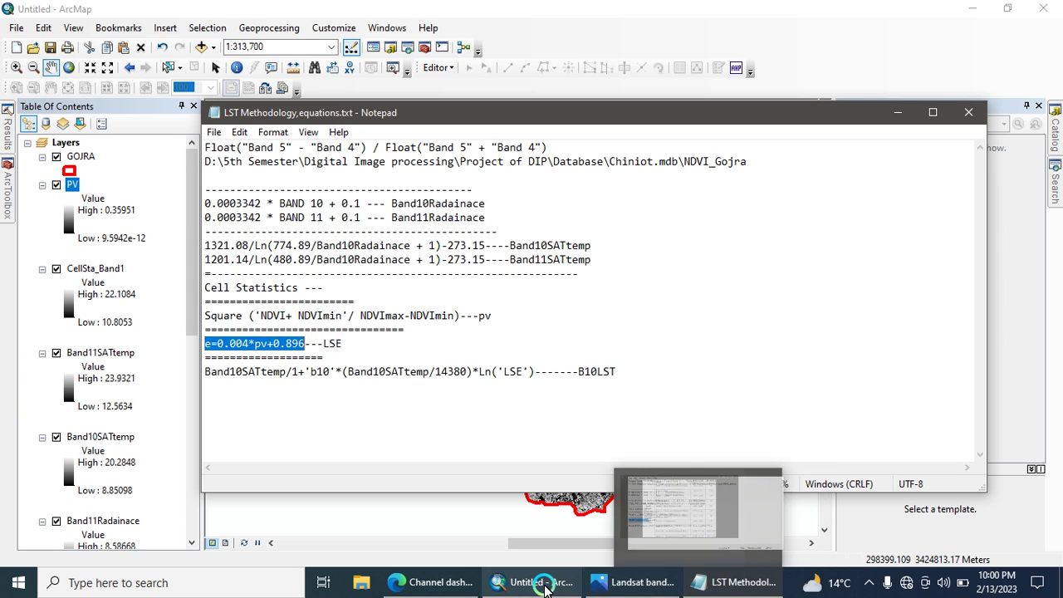
left_click(1052, 179)
left_click(978, 241)
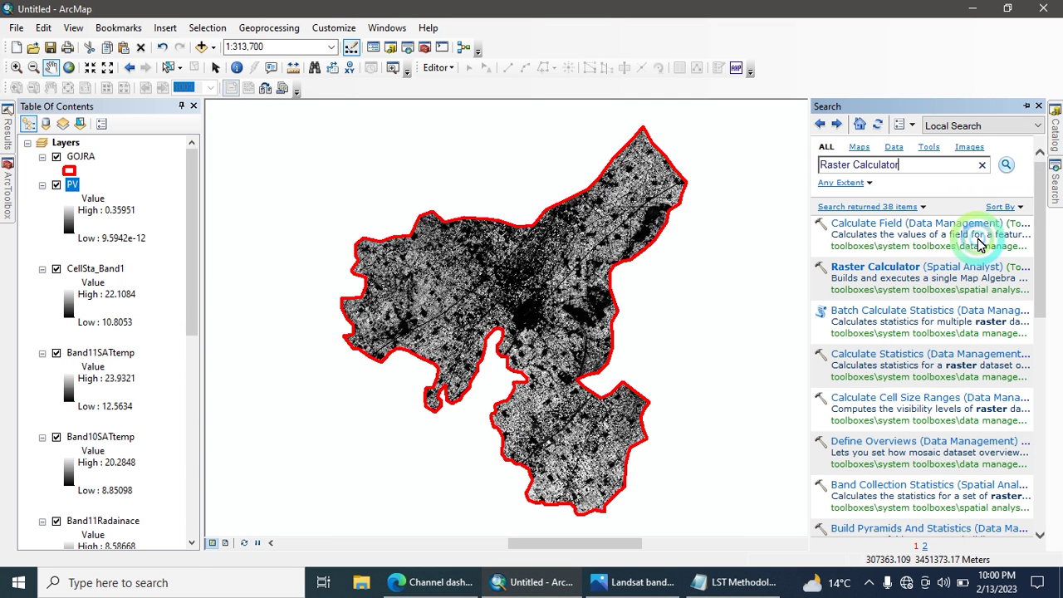
left_click(872, 267)
left_click(424, 367)
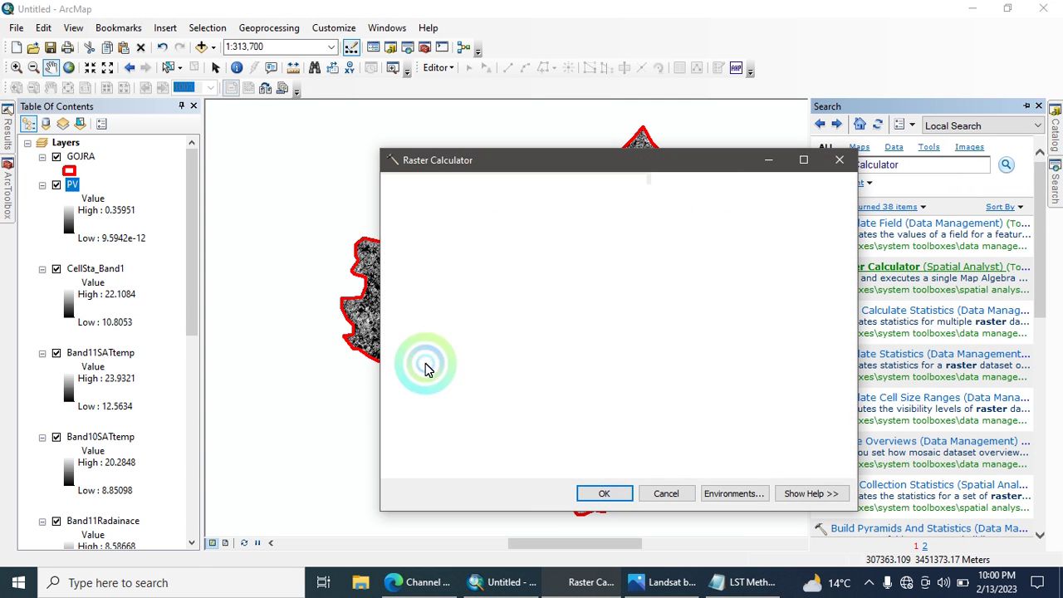
left_click(518, 345)
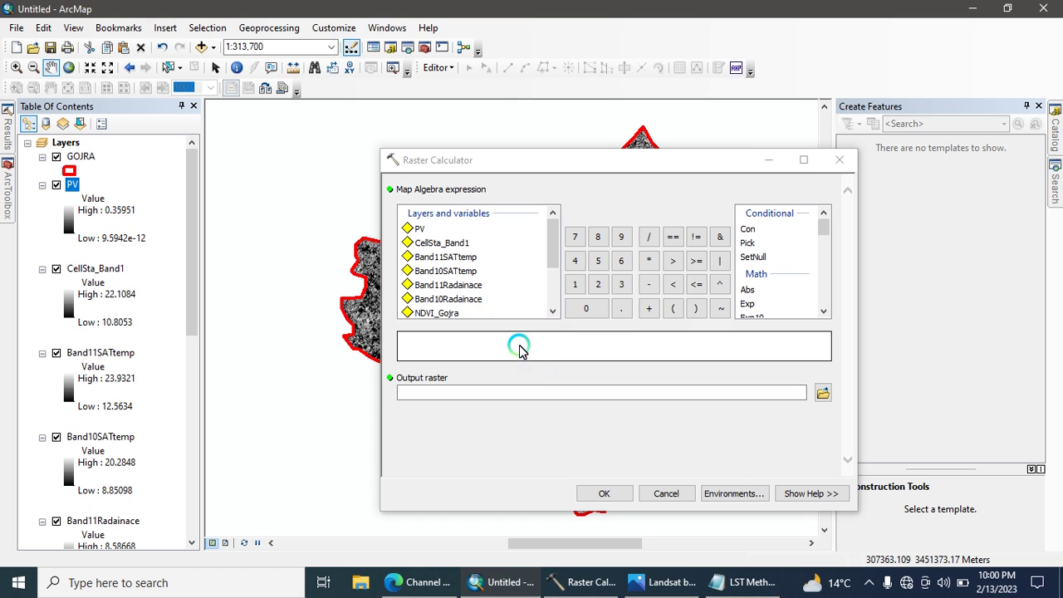
key("ctrl+v")
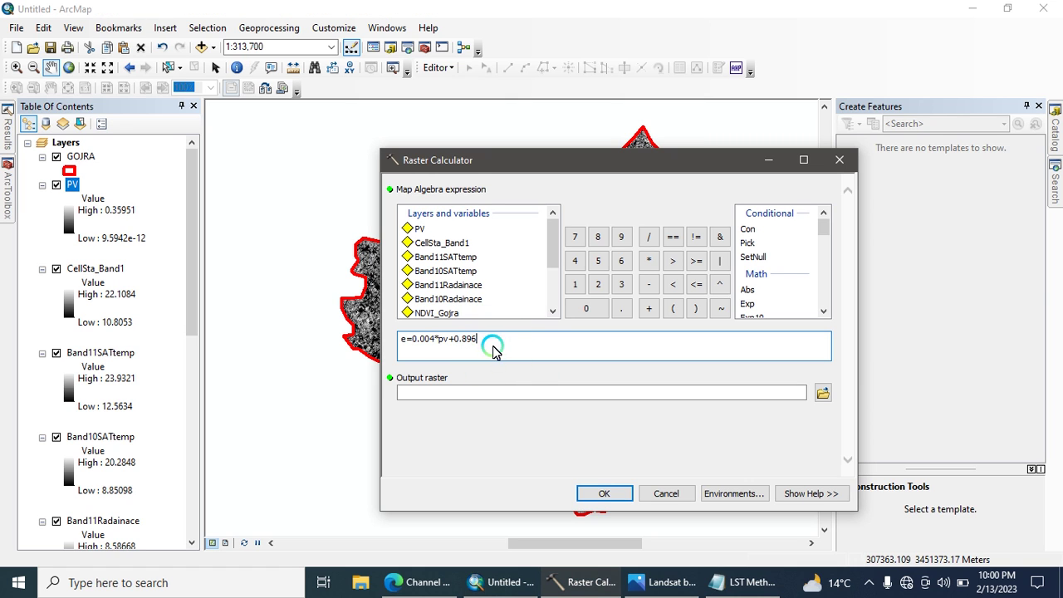
- Remove the leading e= and replace pv with the PV layer, so the expression reads 0.004*"PV"+0.896
left_click(412, 341)
key("BackSpace")
key("BackSpace")
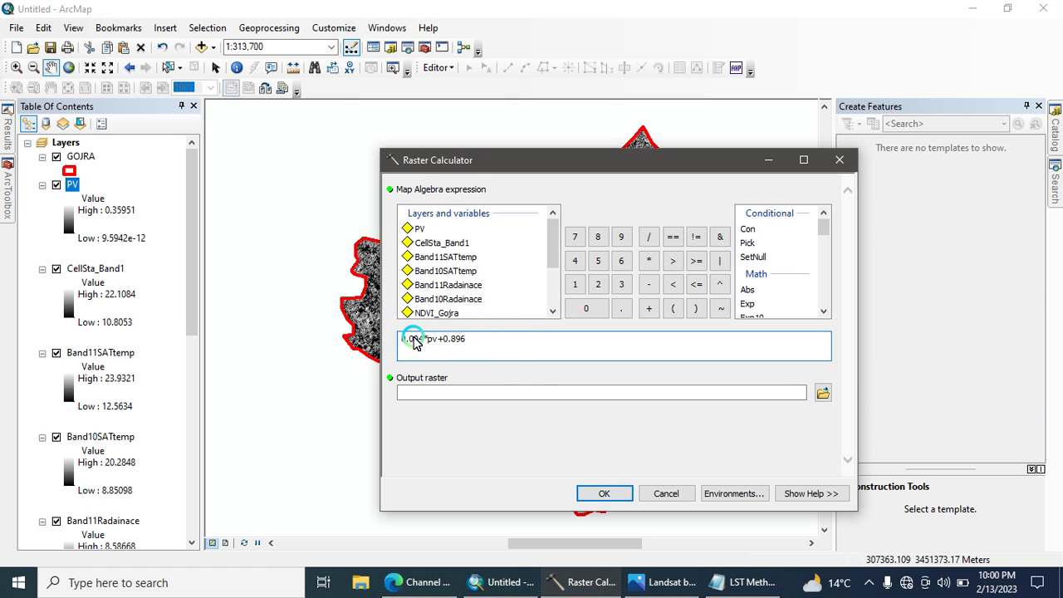
double_click(430, 339)
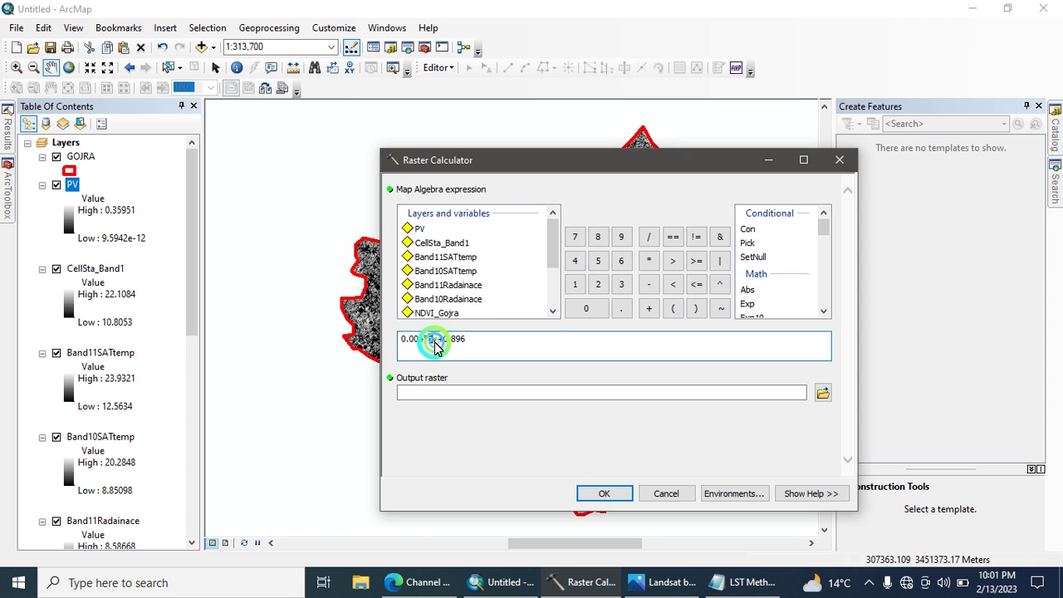
double_click(419, 230)
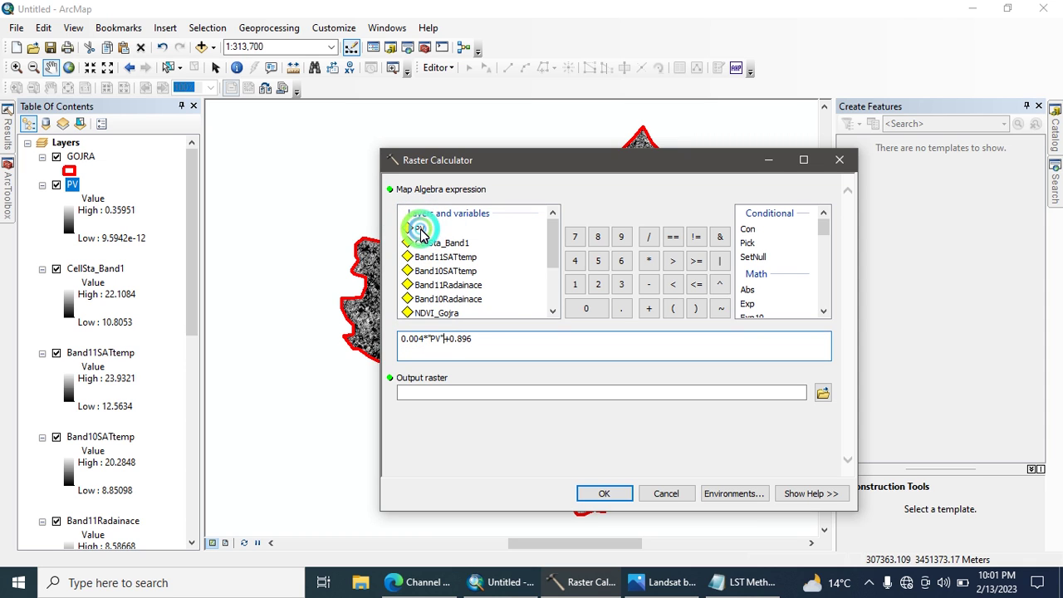
left_click(490, 346)
- Set the output raster to LES_G in Chiniot.mdb and run the emissivity calculation
left_click(822, 392)
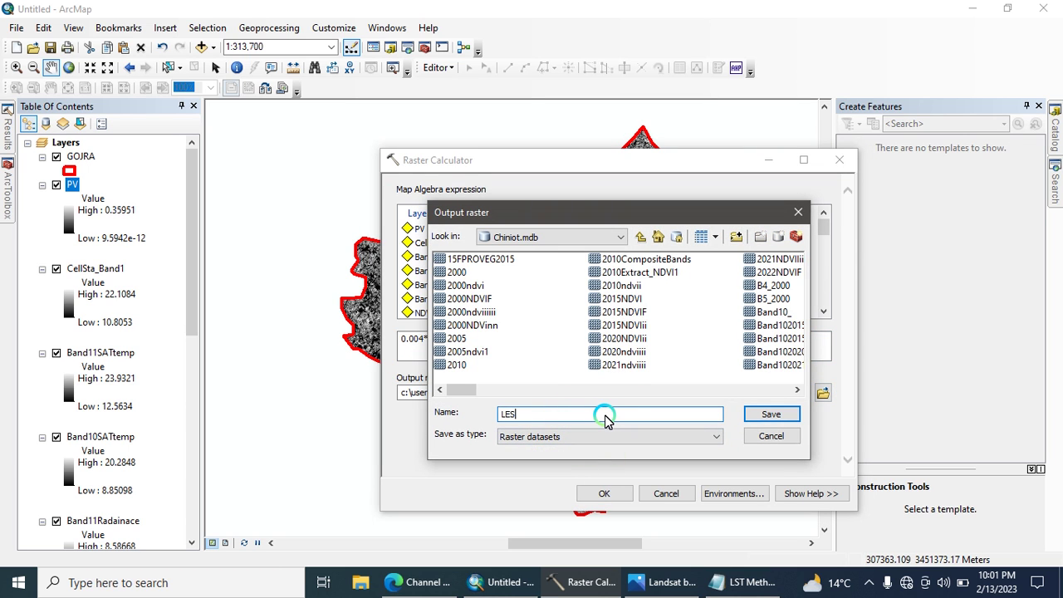
left_click(771, 415)
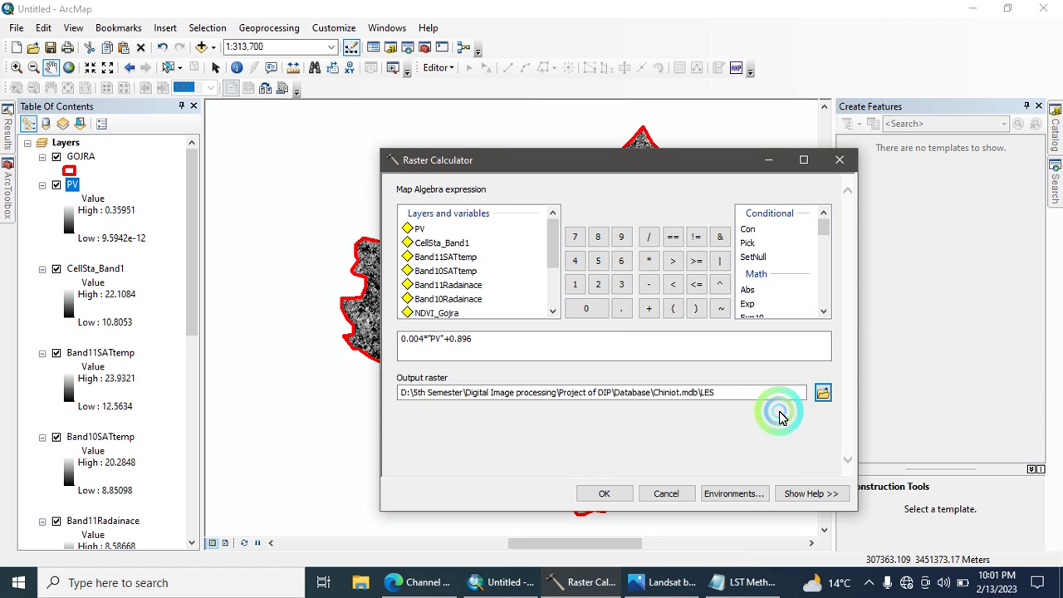
left_click(606, 494)
left_click(742, 395)
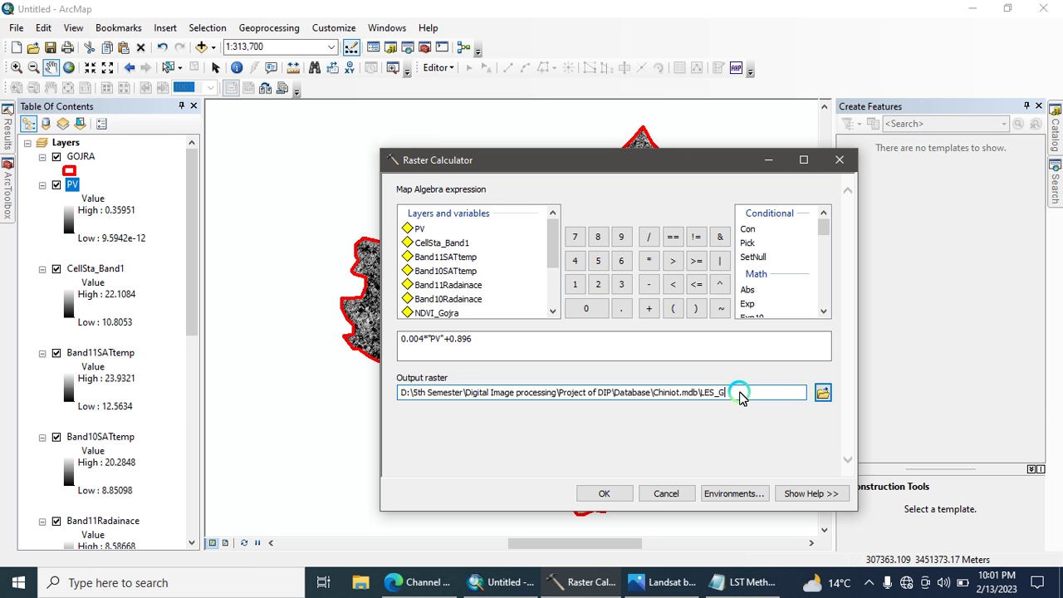
left_click(591, 493)
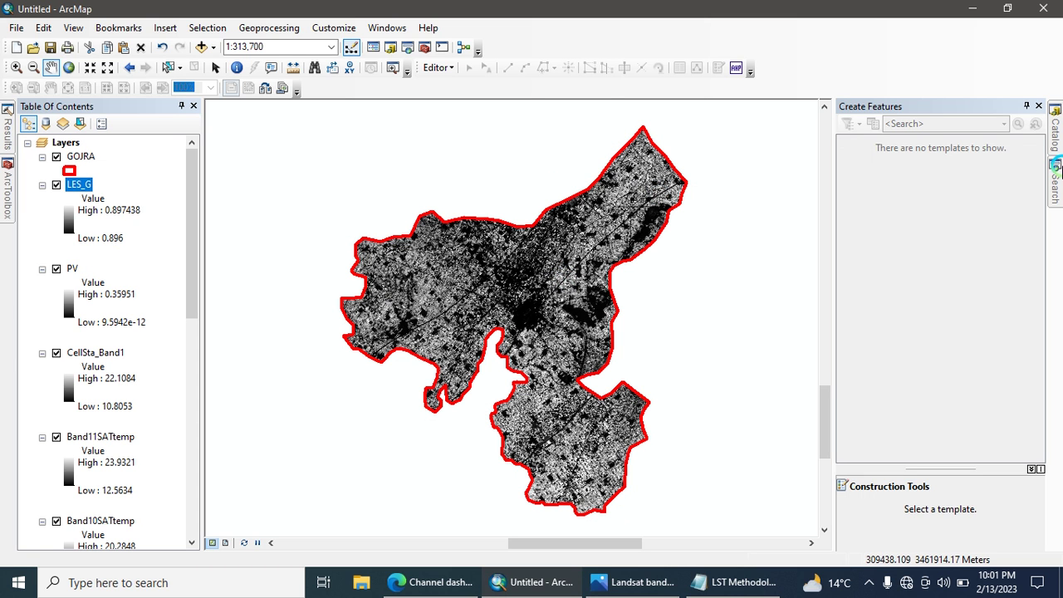
- Start another Raster Calculator run and paste the notes' B10LST equation Band10SATtemp/1+'b10'*(Band10SATtemp/14380)*Ln('LSE') as its expression
left_click(1054, 154)
left_click(1053, 174)
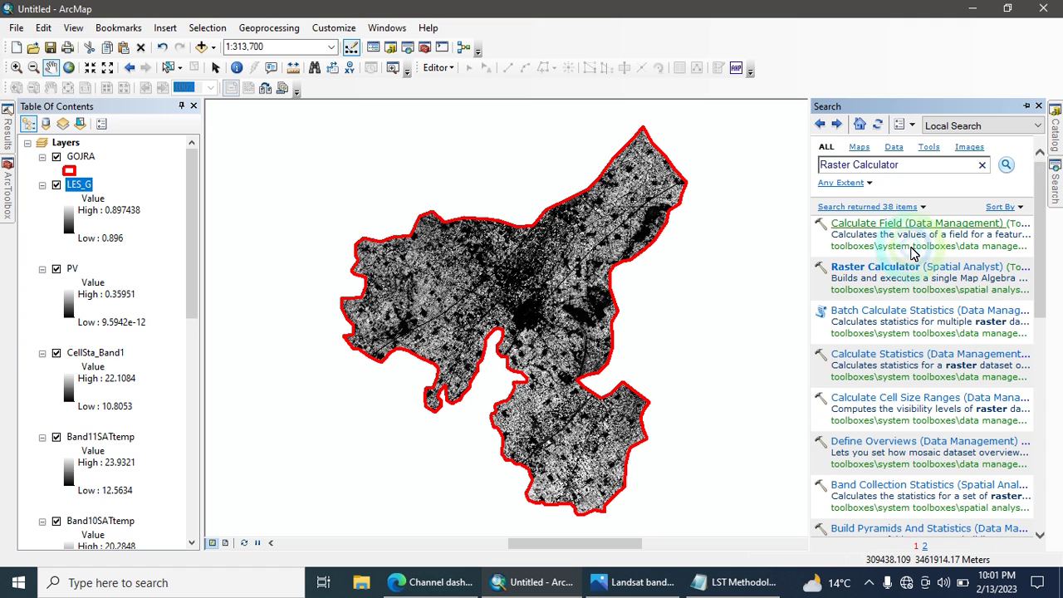
left_click(878, 310)
left_click(875, 267)
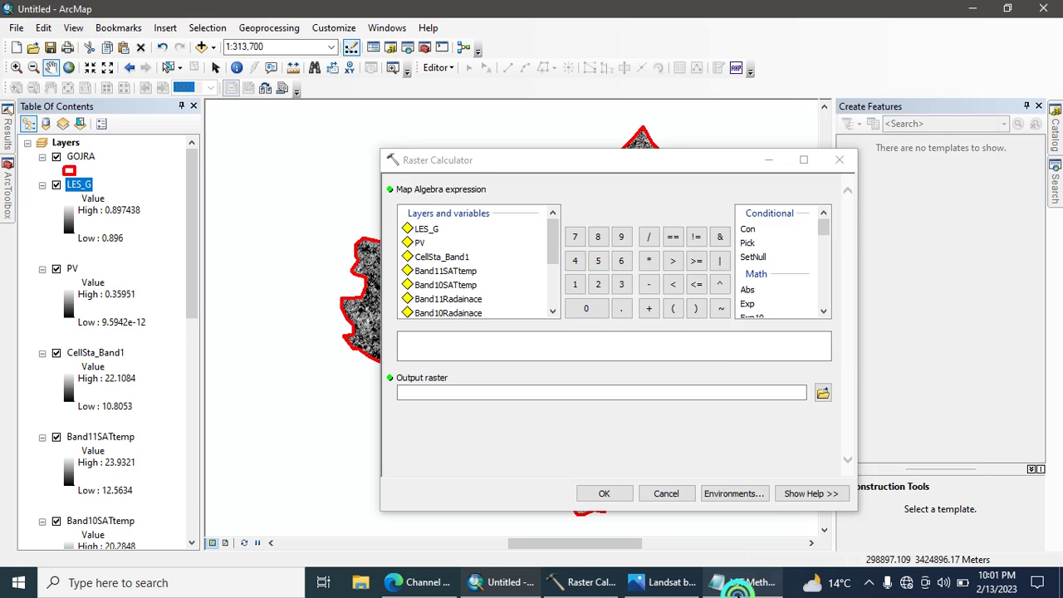
left_click(743, 582)
left_click_drag(208, 374, 535, 375)
key("ctrl+c")
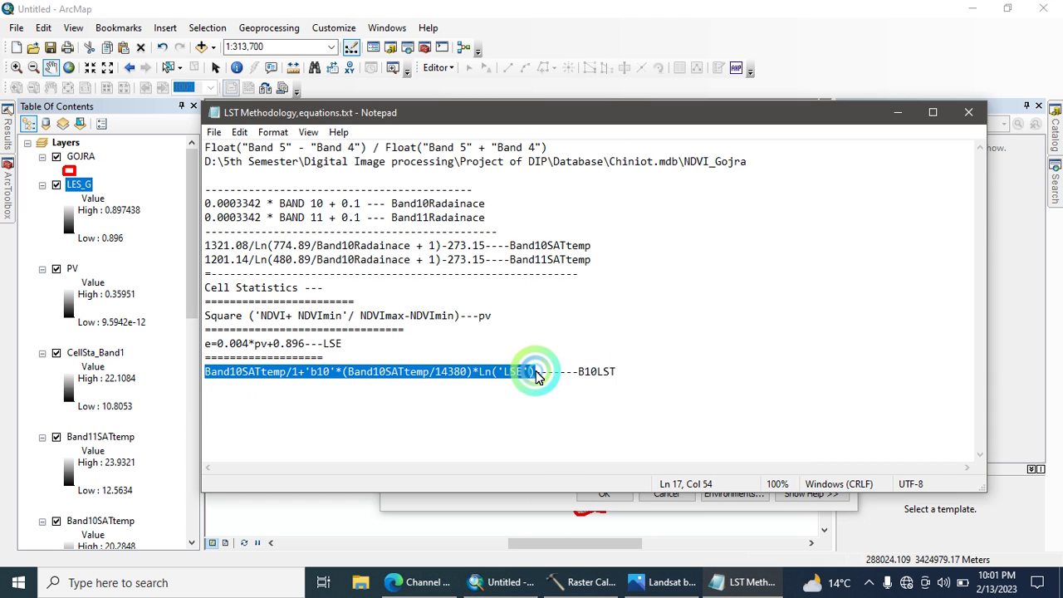
left_click(715, 582)
left_click(571, 342)
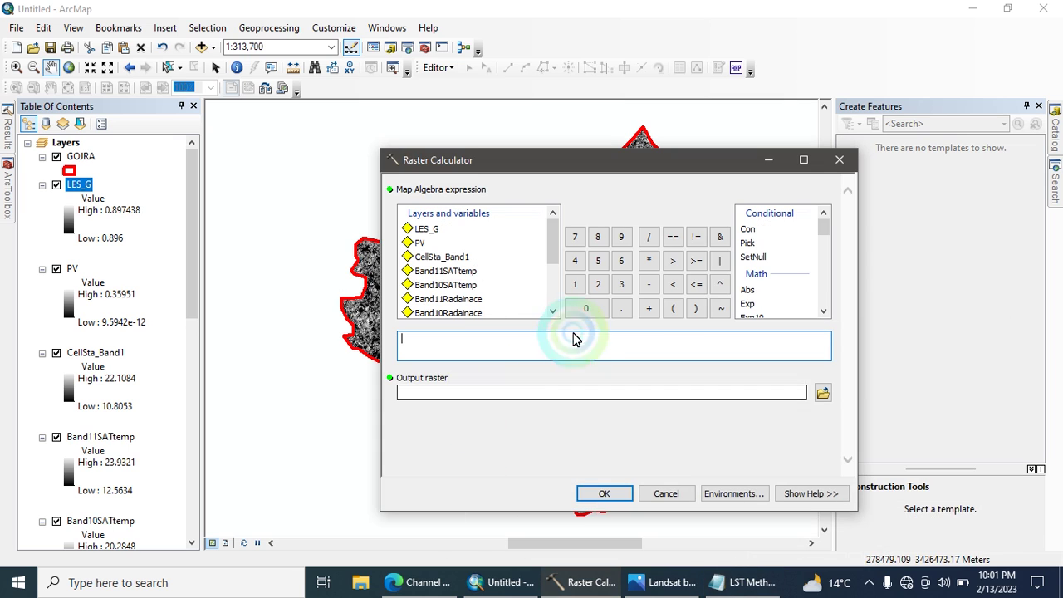
key("ctrl+v")
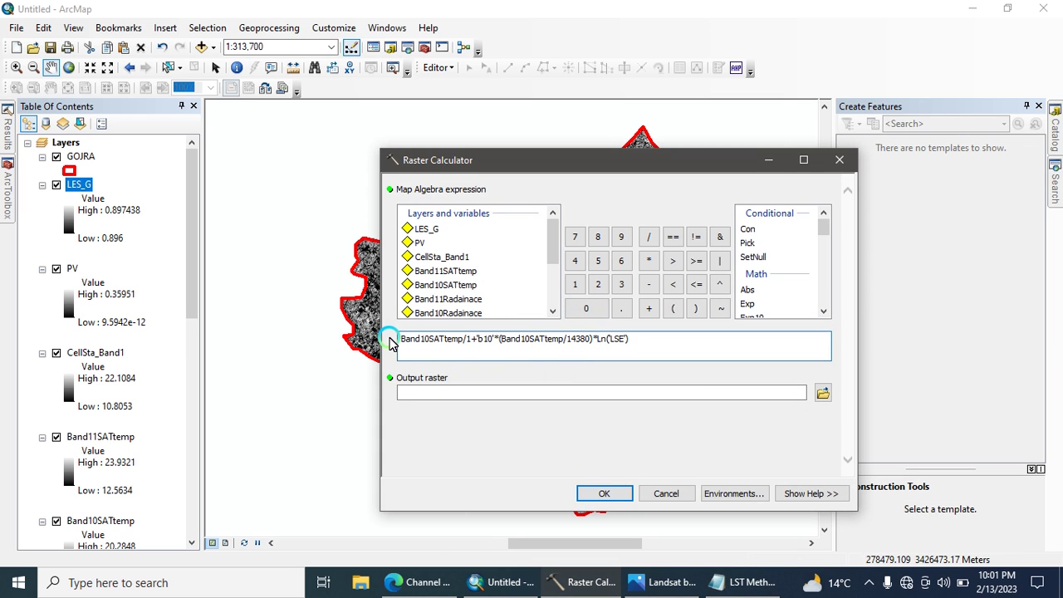
- Replace the first Band10SATtemp term and 'b10' with the layers, so the expression begins "Band10SATtemp"/1+"Band10_"
left_click_drag(401, 341, 462, 343)
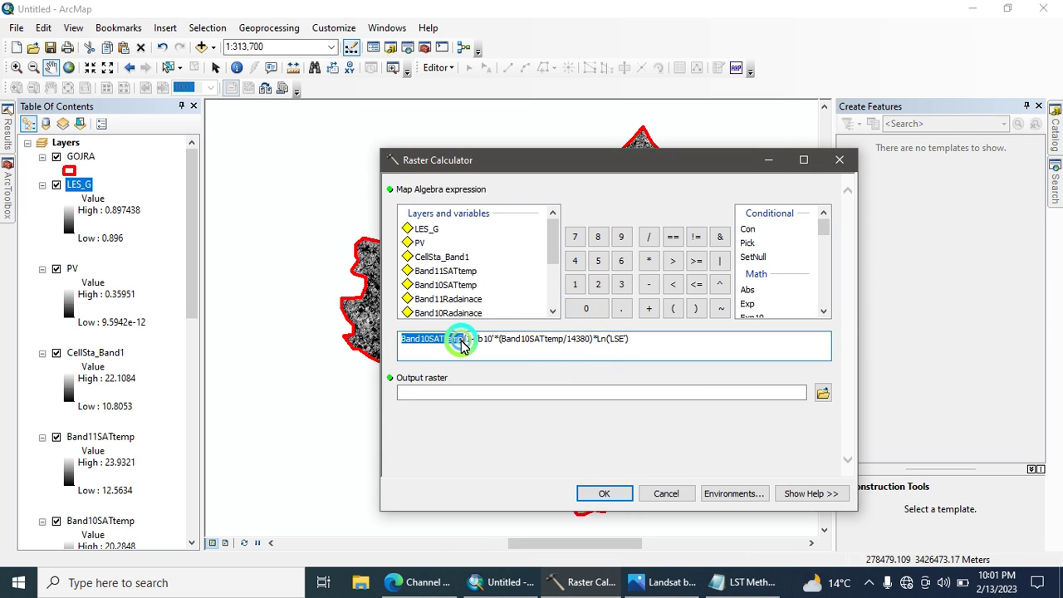
double_click(453, 285)
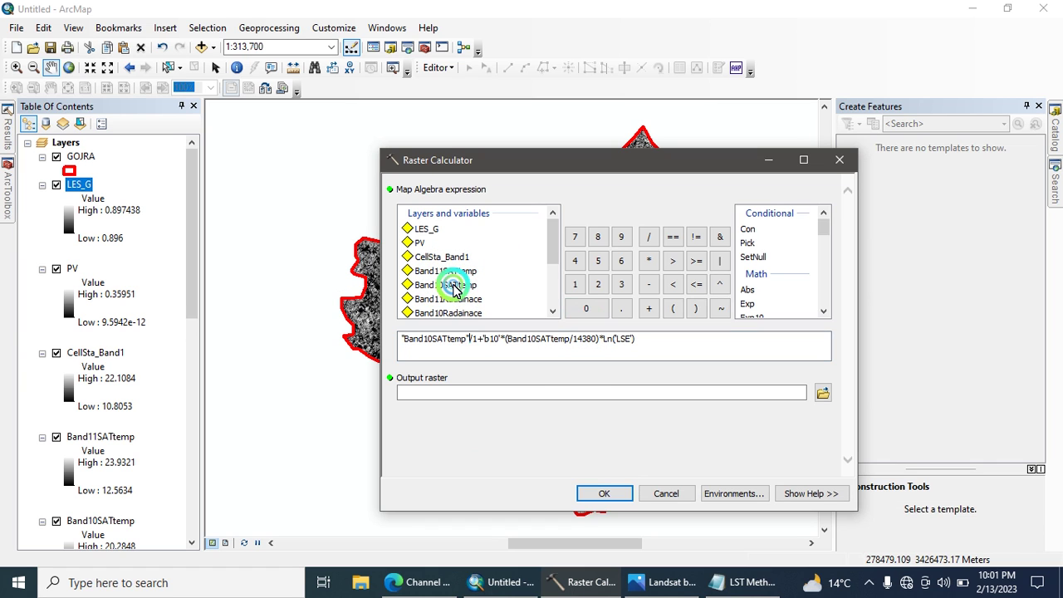
left_click(476, 353)
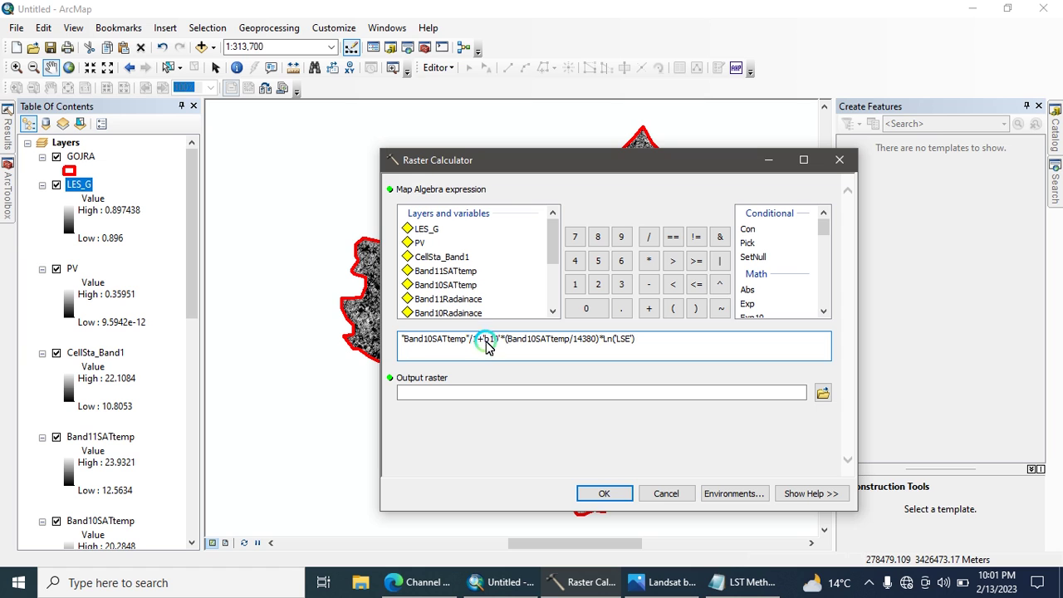
left_click_drag(485, 345, 500, 344)
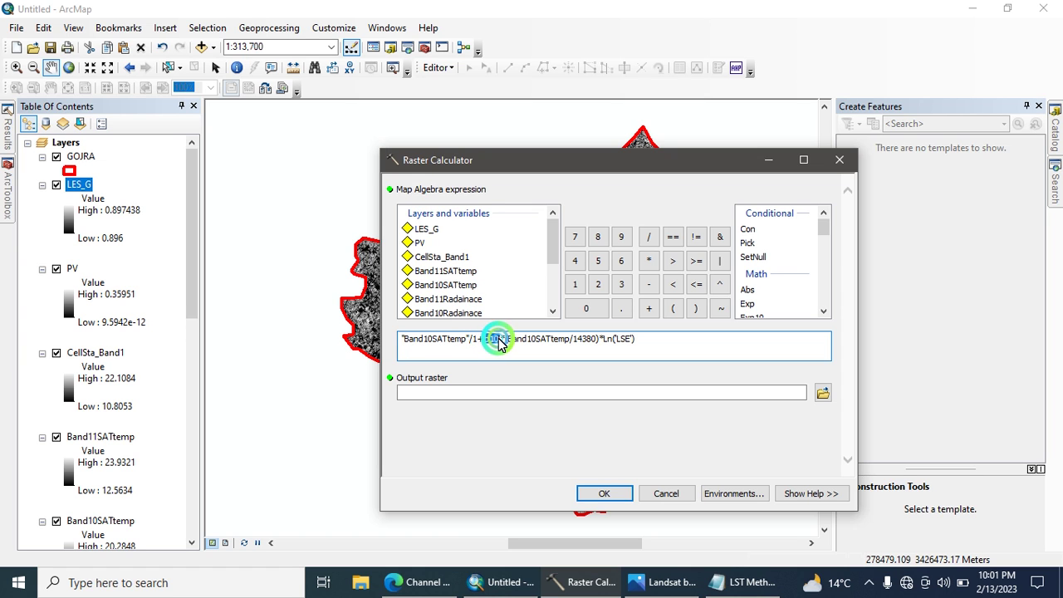
left_click_drag(557, 229, 556, 258)
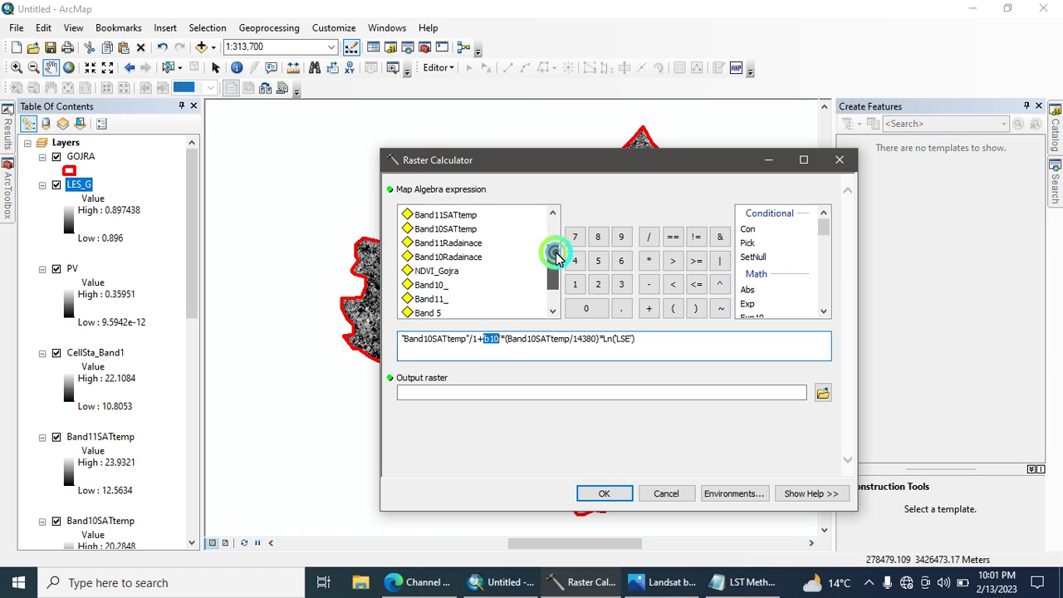
double_click(437, 287)
left_click(532, 346)
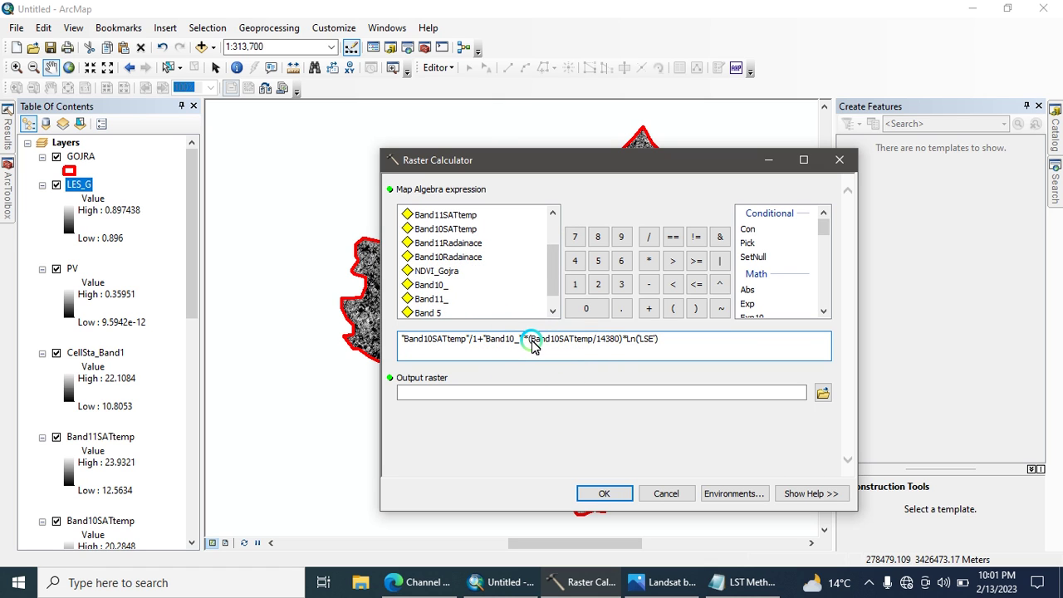
- Replace the Band10SATtemp term inside the parentheses with the Band10SATtemp layer, and open the output raster's save location
left_click_drag(533, 345, 594, 346)
left_click(455, 216)
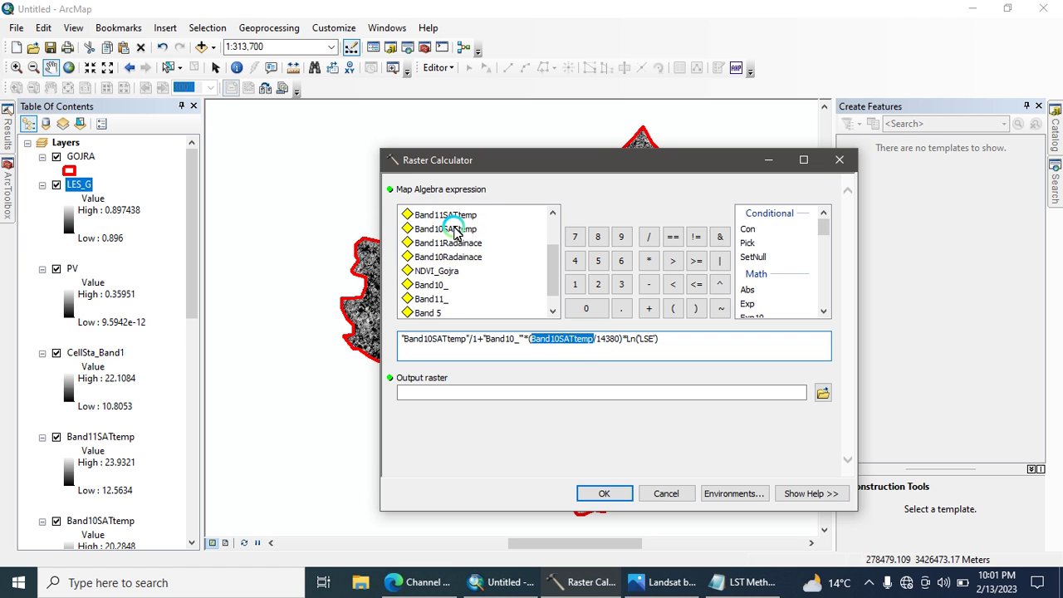
double_click(454, 229)
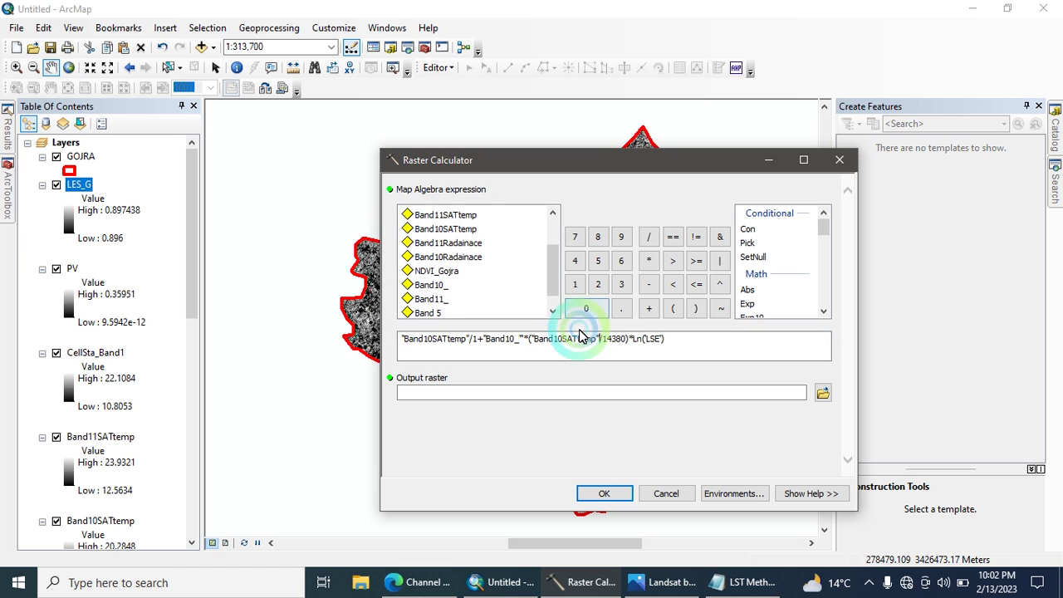
left_click(615, 355)
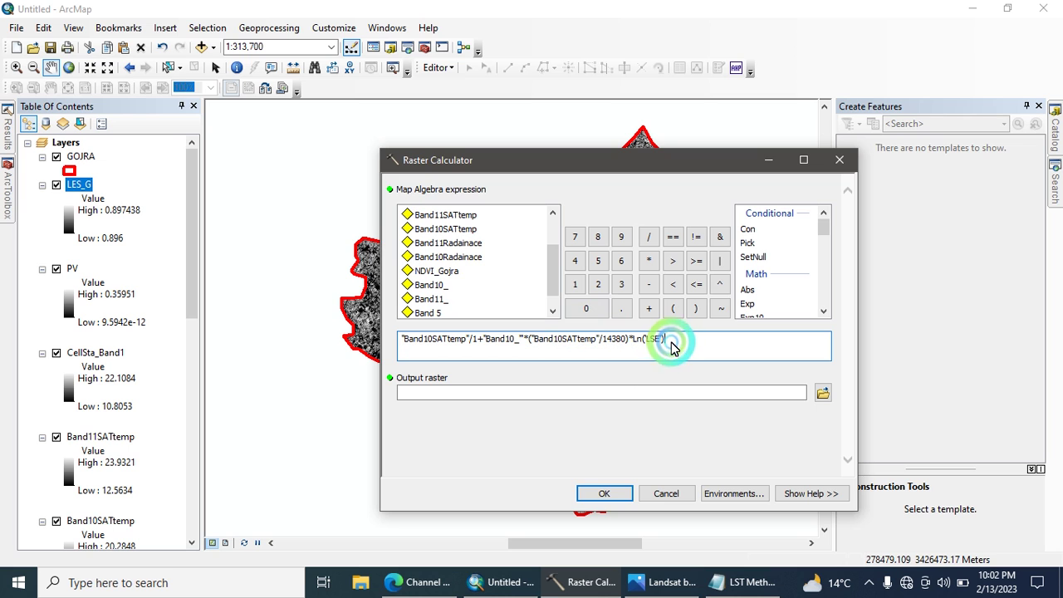
left_click(822, 392)
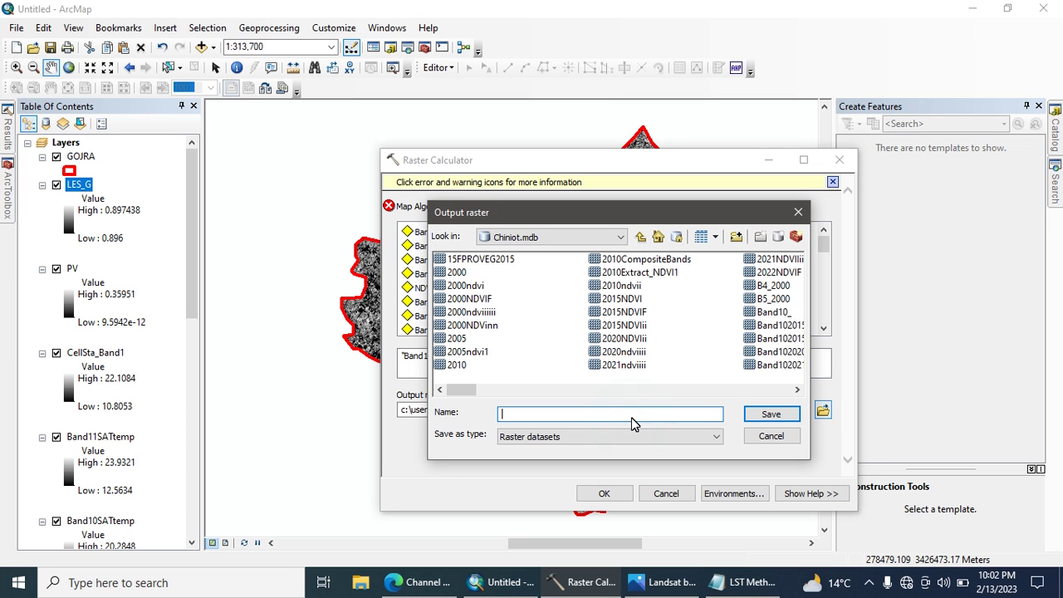
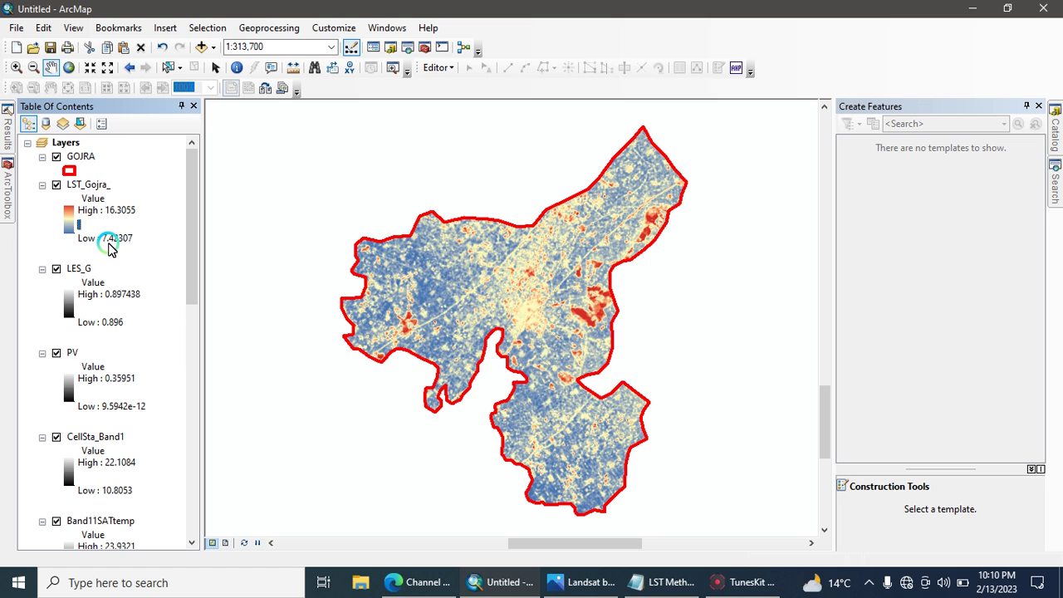
- Hide and collapse the LES_G, PV, CellSta_Band1, Band11SATtemp, Band10SATtemp, Band11Radainace and Band10Radainace layers
left_click(44, 269)
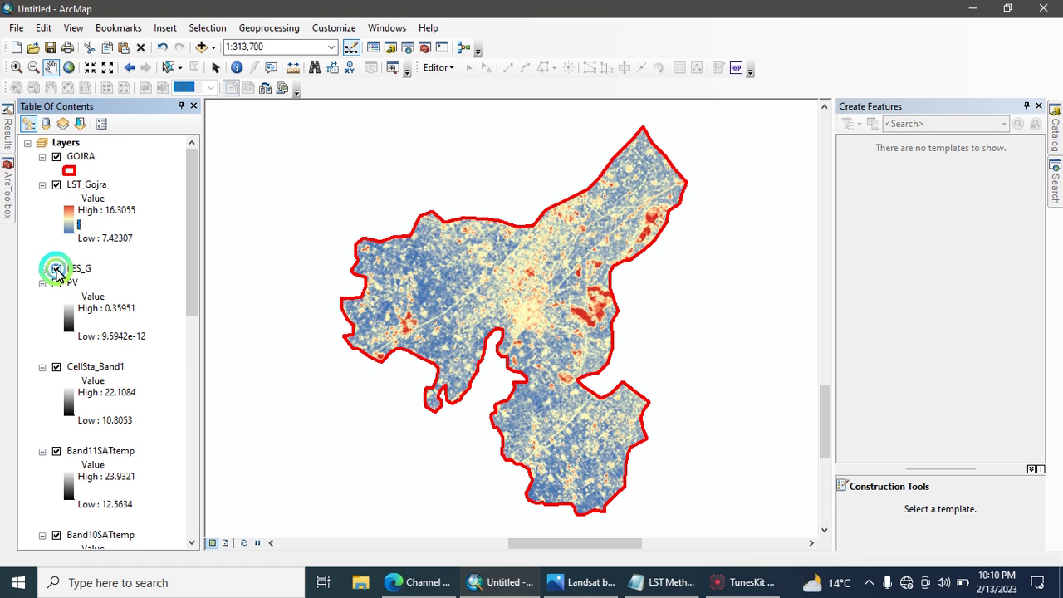
left_click(55, 282)
left_click(56, 296)
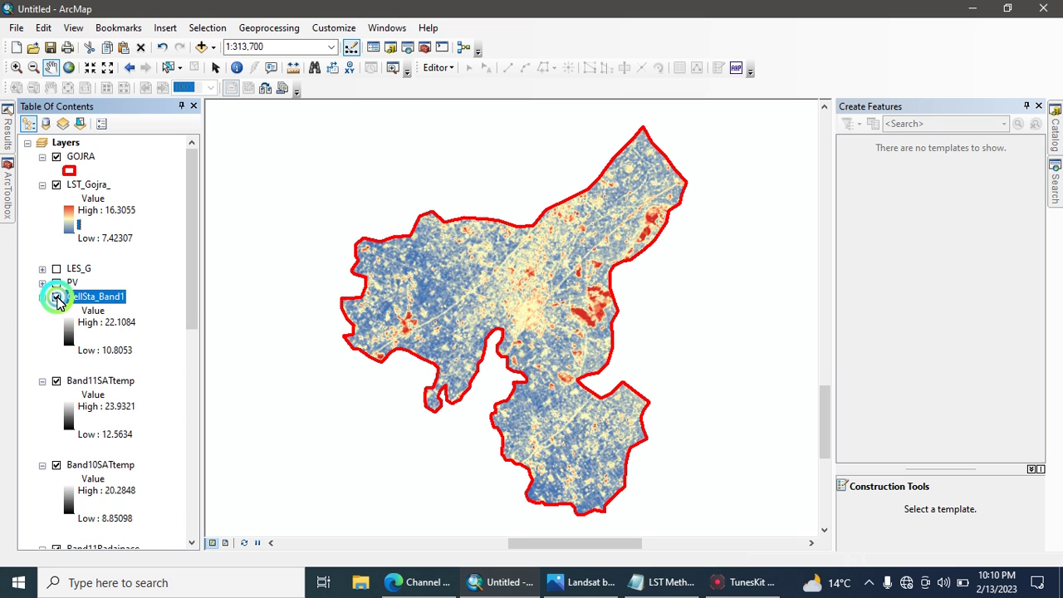
left_click(56, 311)
left_click(56, 324)
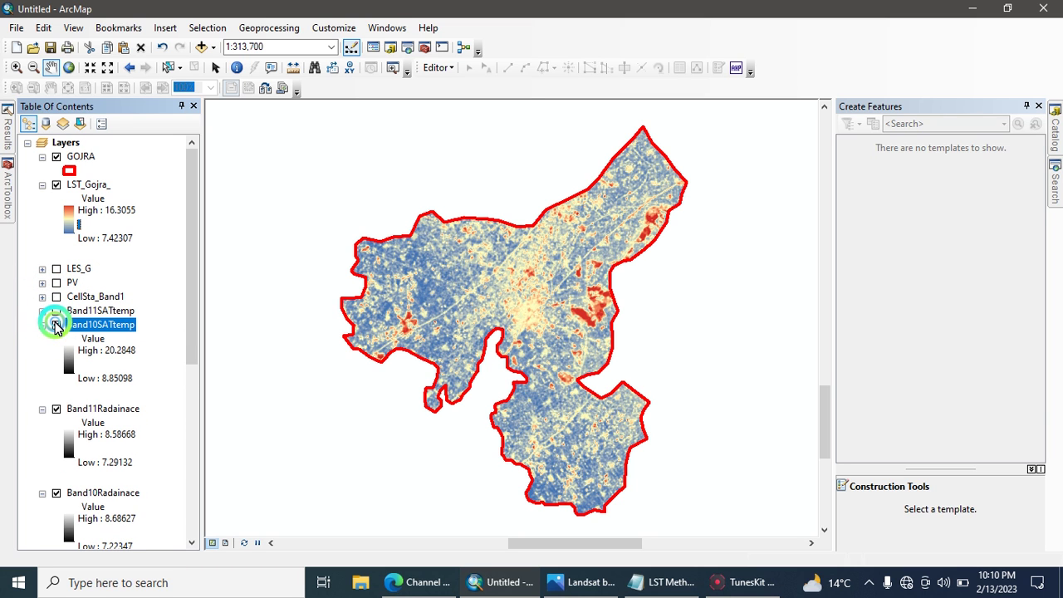
left_click(55, 338)
left_click(55, 352)
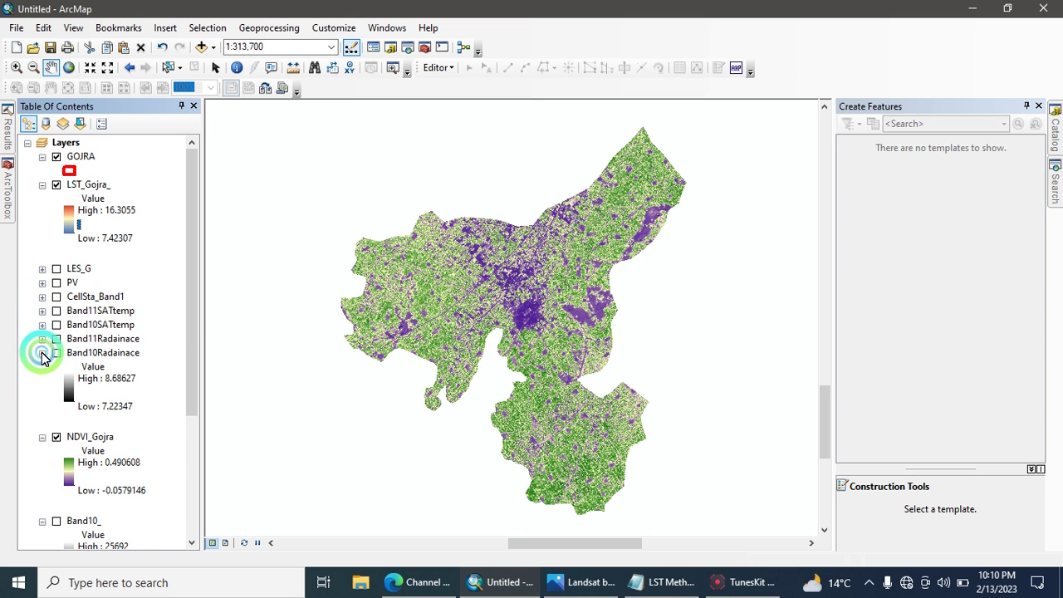
- Hide and collapse NDVI_Gojra, and collapse the legends of the Band10_, Band11_, Band 5 and Band 4 layers
left_click(56, 366)
left_click(43, 366)
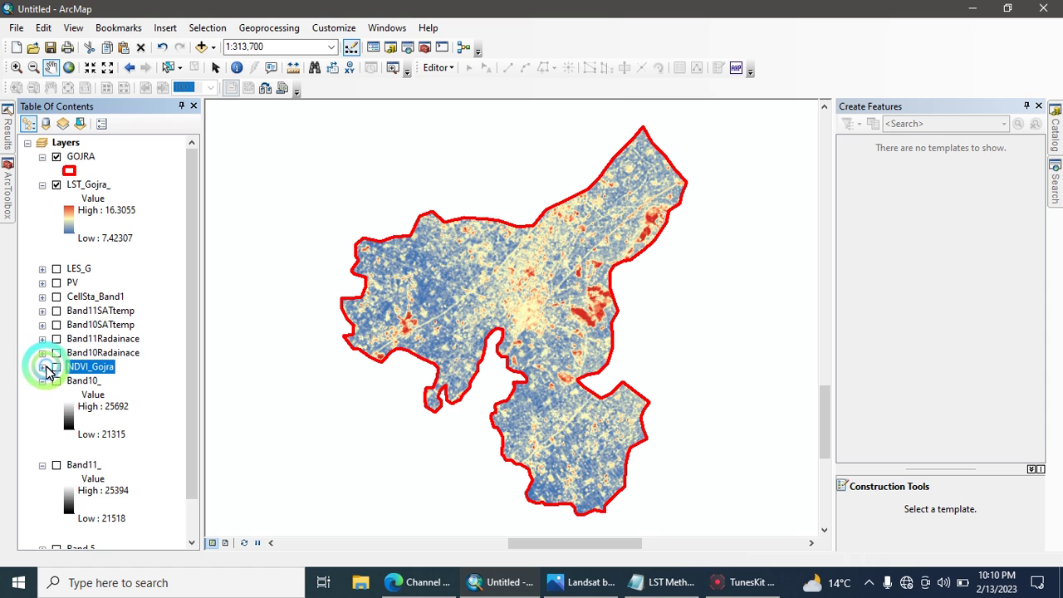
left_click(43, 381)
left_click(43, 394)
- Show NDVI_Gojra and repeatedly toggle LST_Gojra_ to compare vegetation with surface temperature across Gojra
left_click(55, 366)
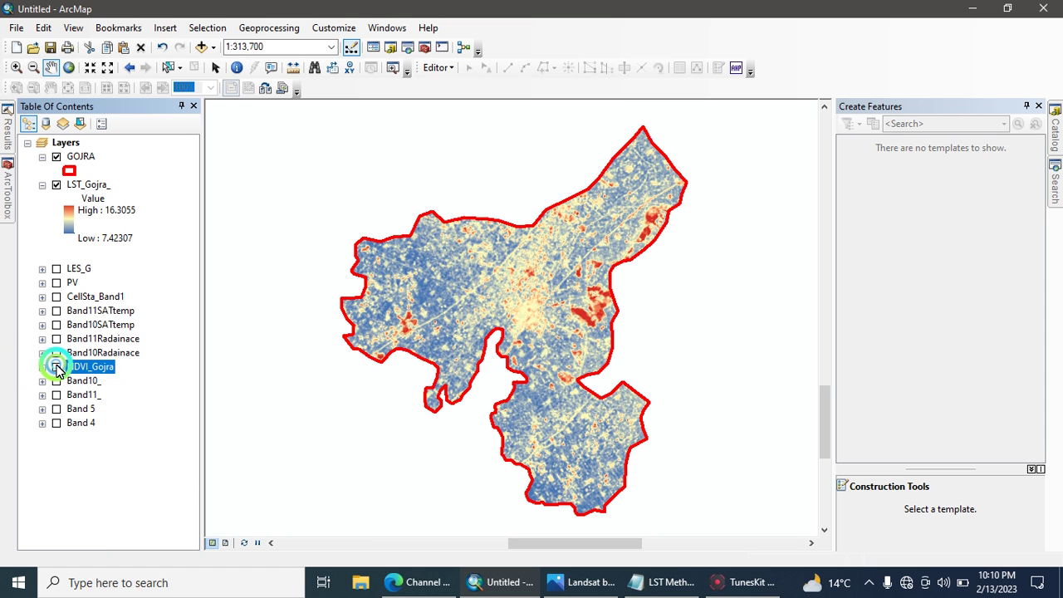
left_click(56, 185)
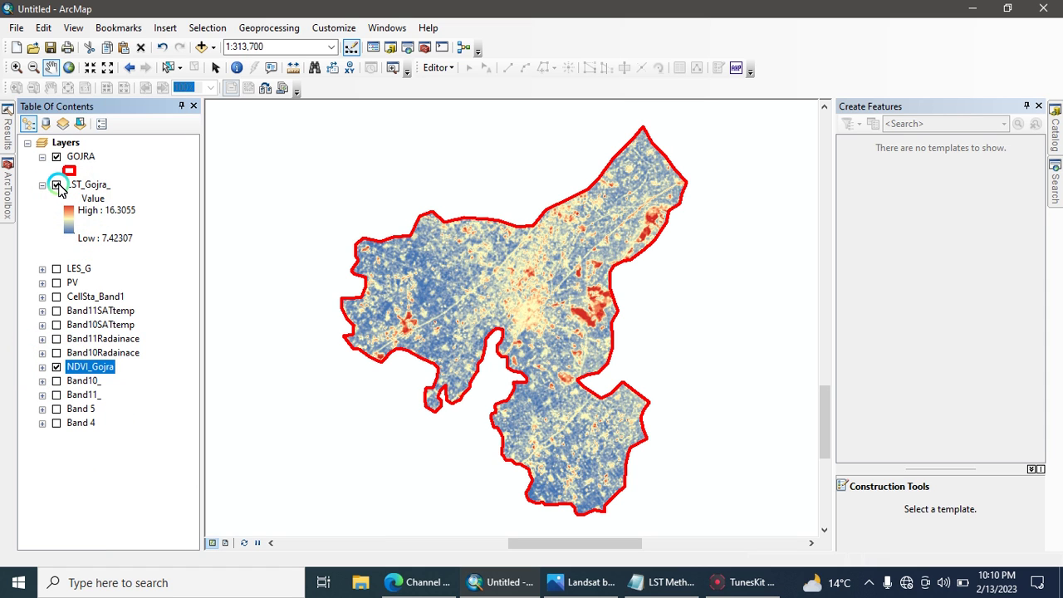
left_click(56, 185)
left_click(57, 185)
left_click(56, 185)
left_click(57, 186)
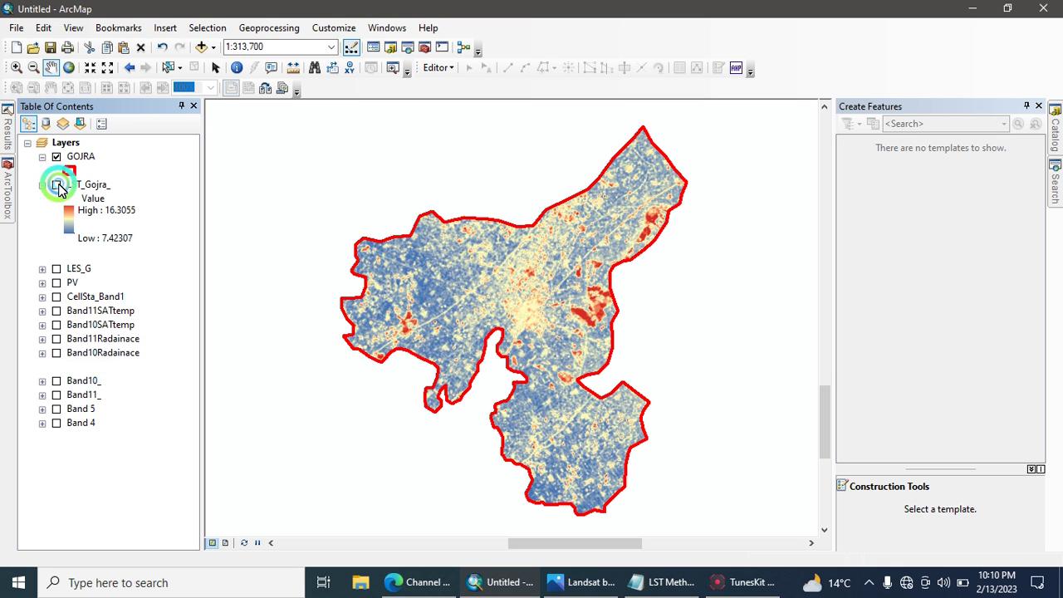
left_click(56, 185)
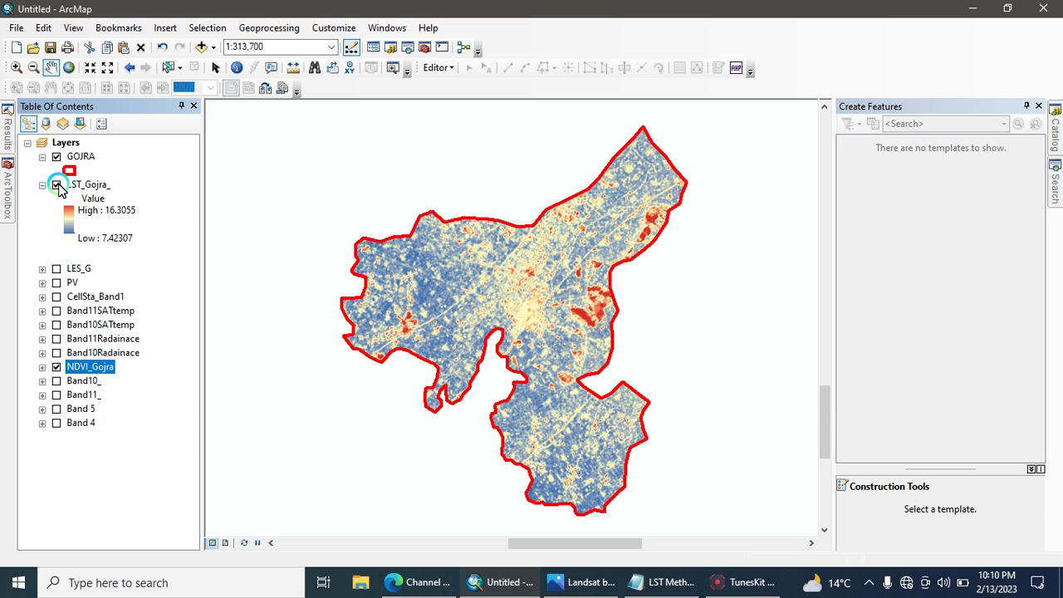
left_click(57, 185)
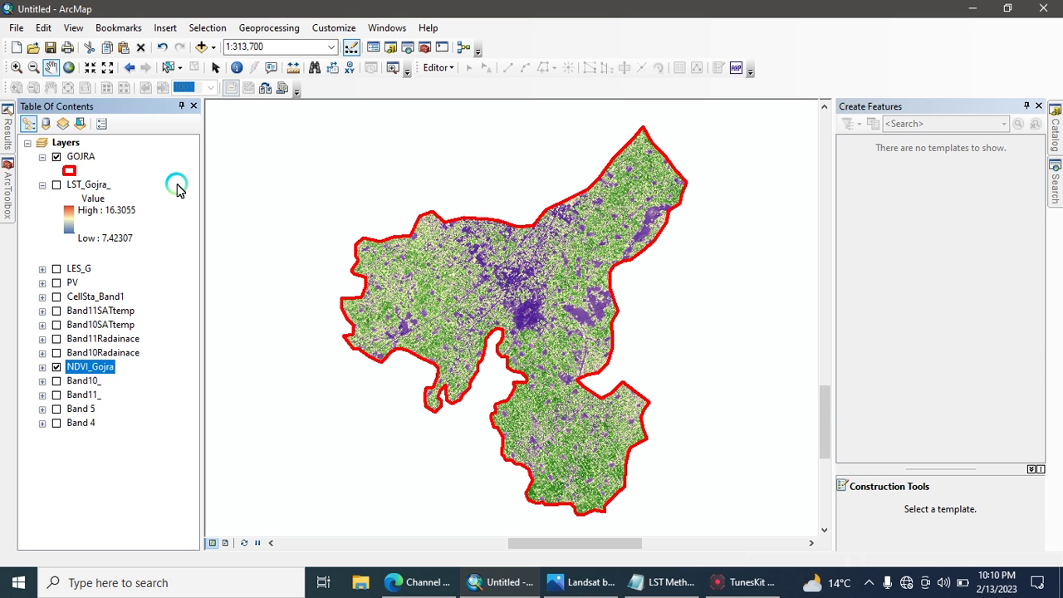
- Zoom in on the dense purple NDVI patch at Gojra's centre and show LST_Gojra_ over it
left_click(18, 67)
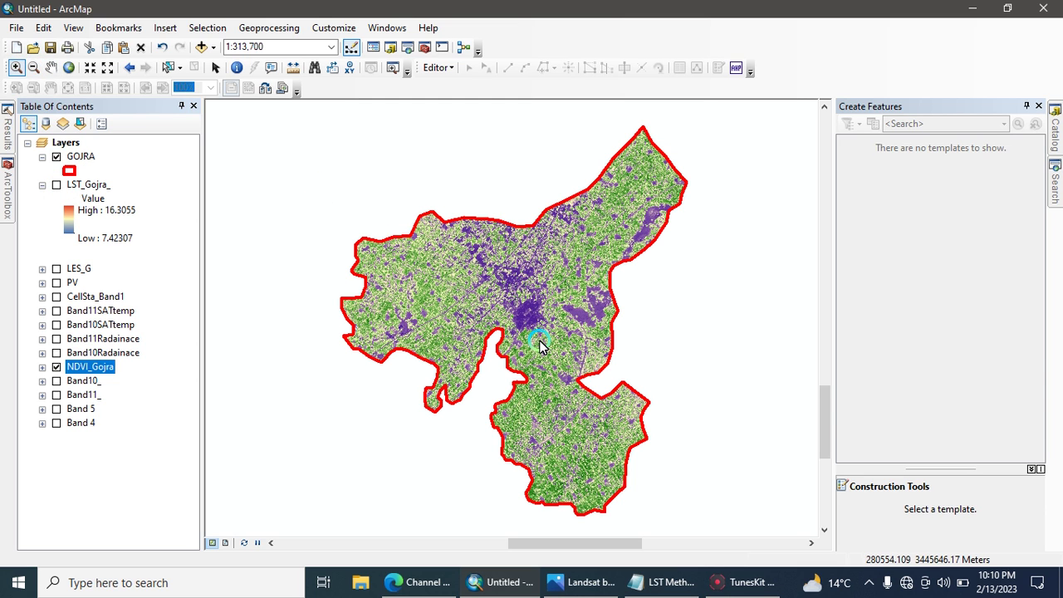
left_click(494, 280)
left_click_drag(494, 280, 602, 365)
left_click(56, 185)
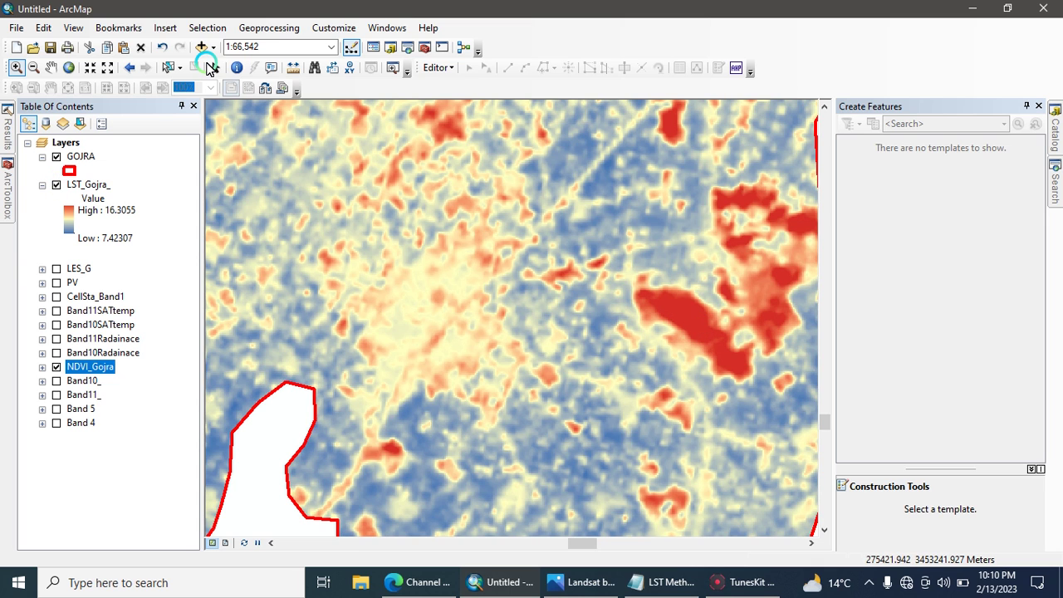
- Hide NDVI_Gojra and use Identify on the large red hot spot east of the central patch
left_click(237, 67)
left_click(669, 340)
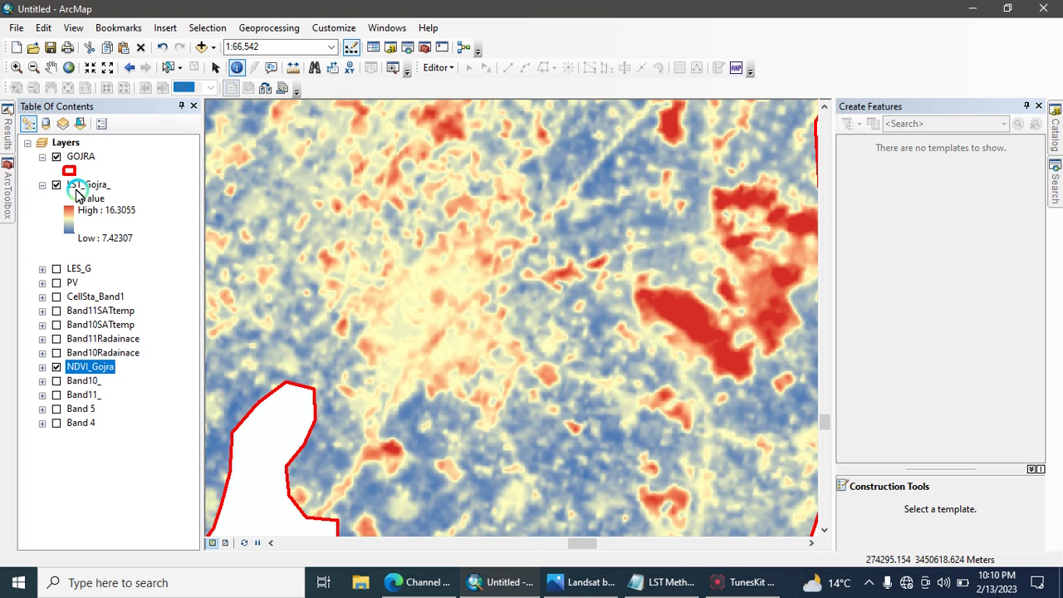
left_click(57, 366)
left_click(688, 319)
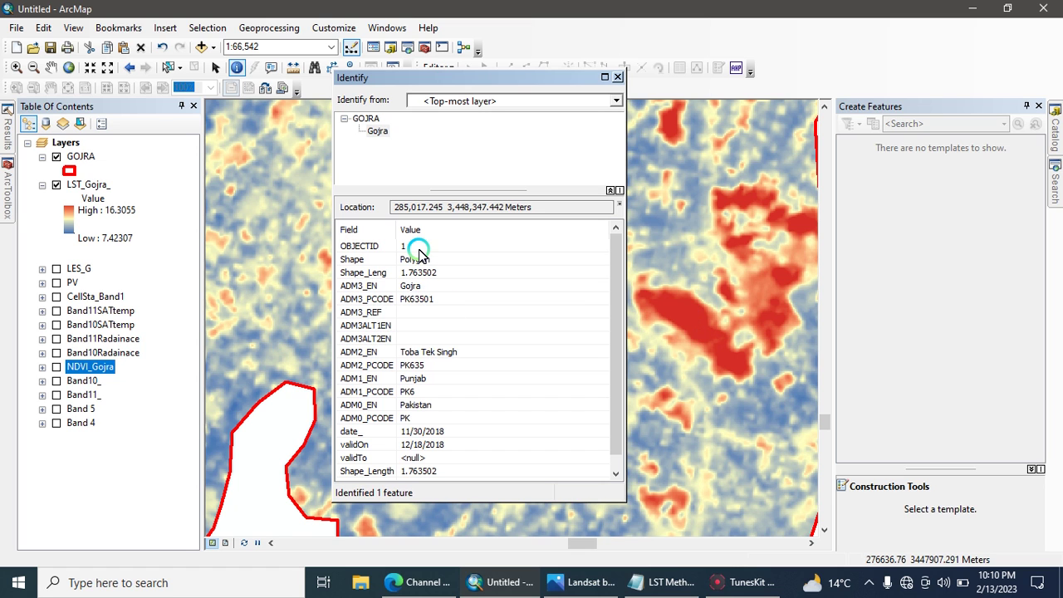
left_click(619, 76)
- Hide the GOJRA boundary and identify the LST_Gojra_ pixel value at the red hot spot
left_click(56, 156)
left_click(680, 310)
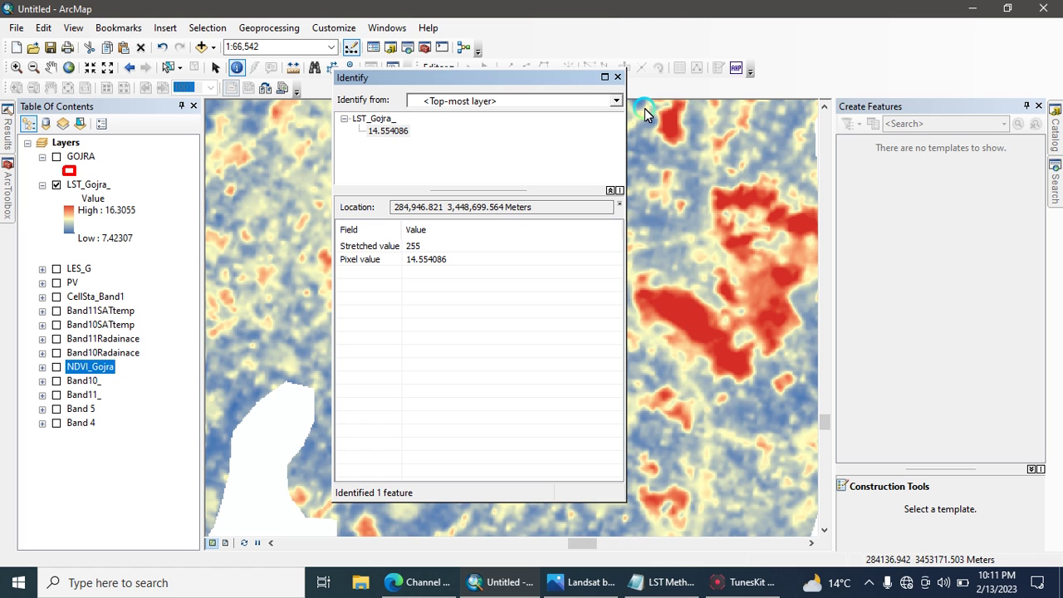
left_click(616, 76)
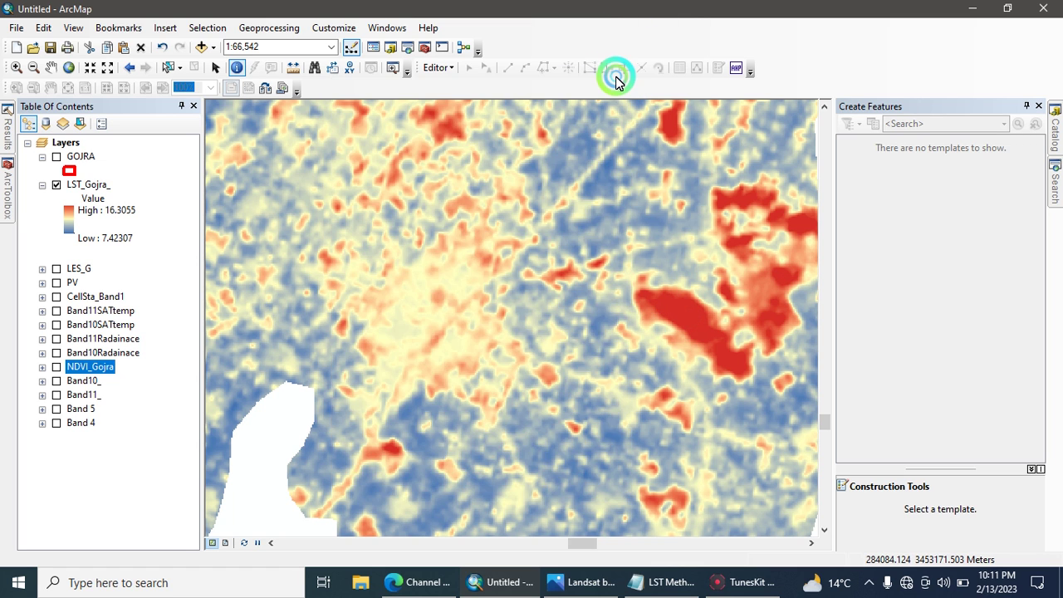
- Switch the symbology of LST_Gojra_ to Classified, keeping 5 natural-breaks classes
left_click(91, 185)
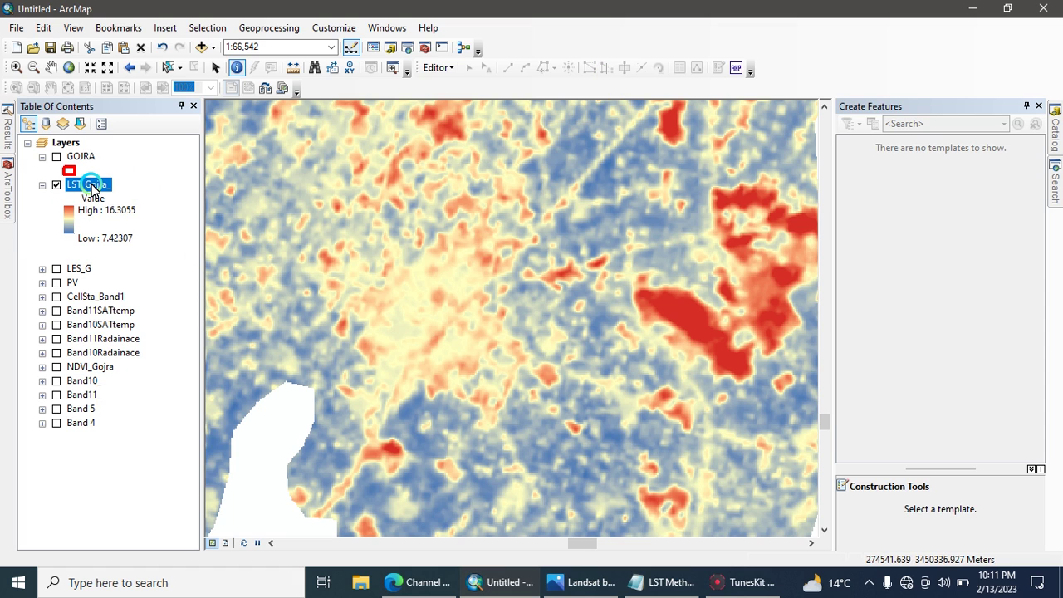
double_click(91, 184)
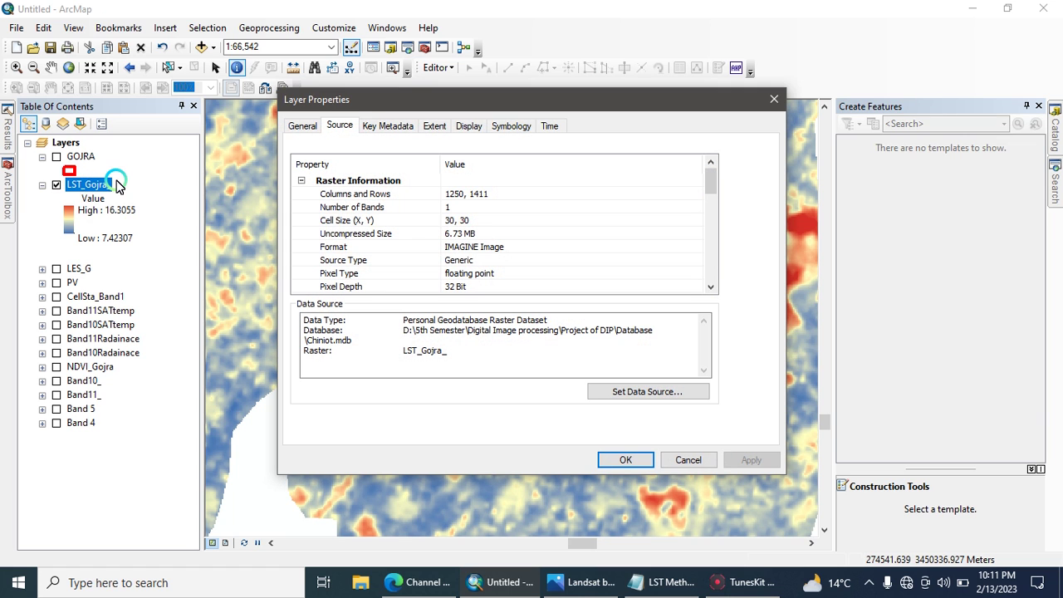
left_click(512, 131)
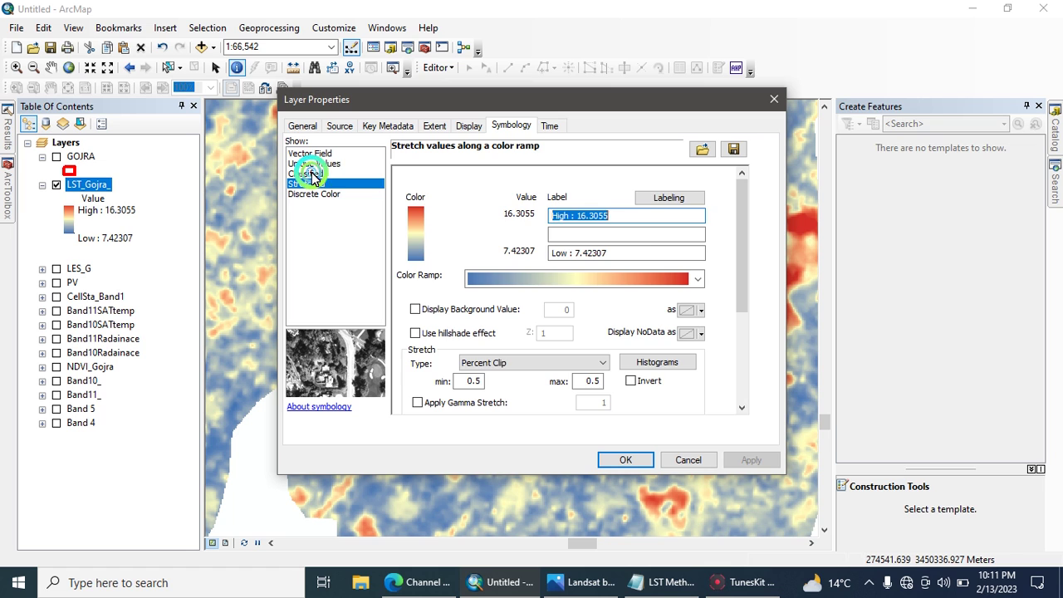
left_click(312, 174)
left_click(647, 224)
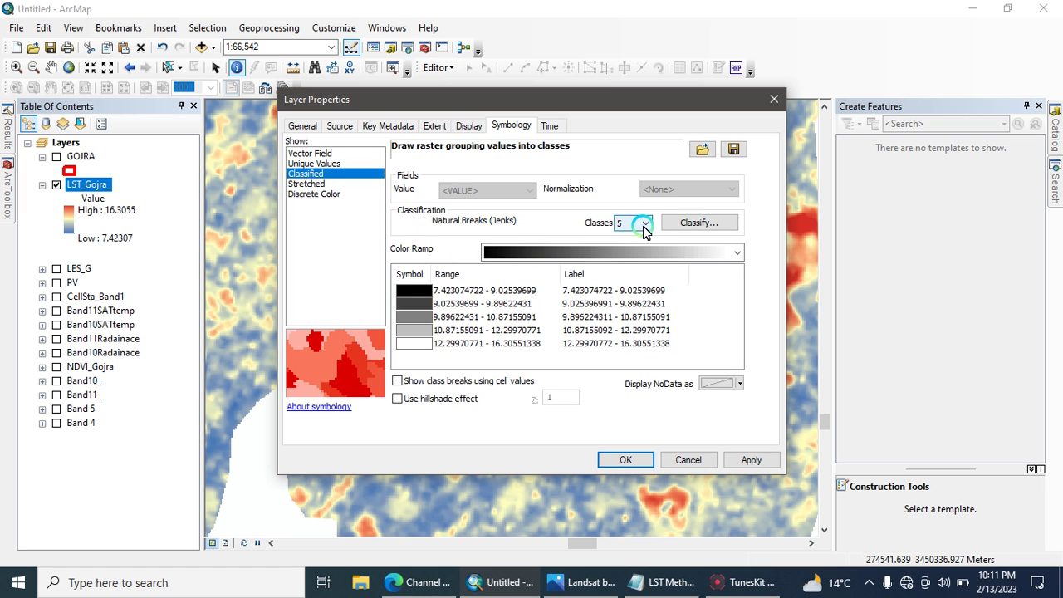
- Format the LST_Gojra_ class labels as numeric values with 3 significant digits
left_click(614, 280)
left_click(661, 304)
double_click(513, 231)
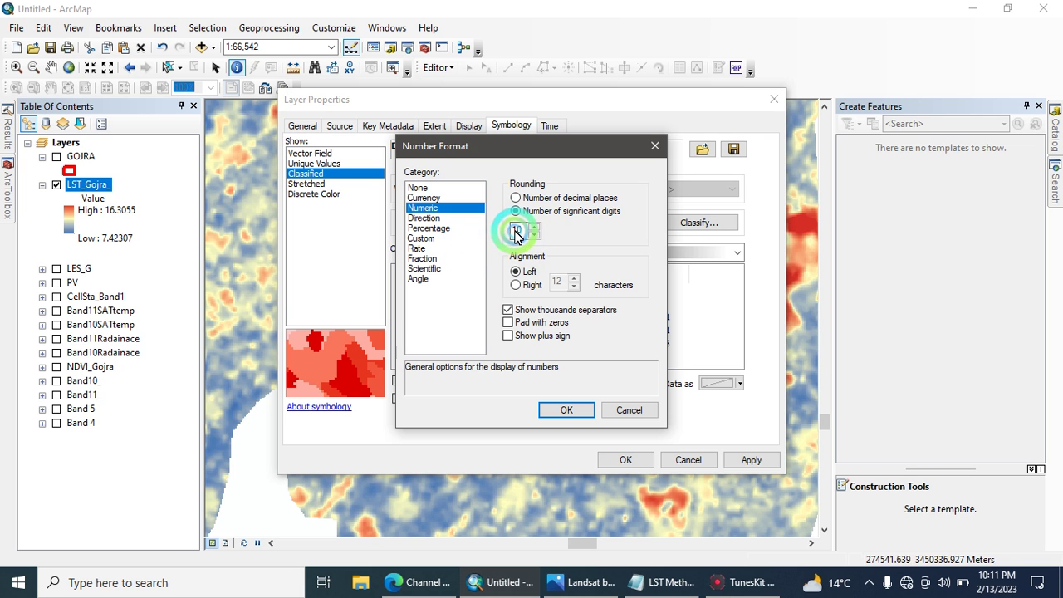
type("3")
key("Return")
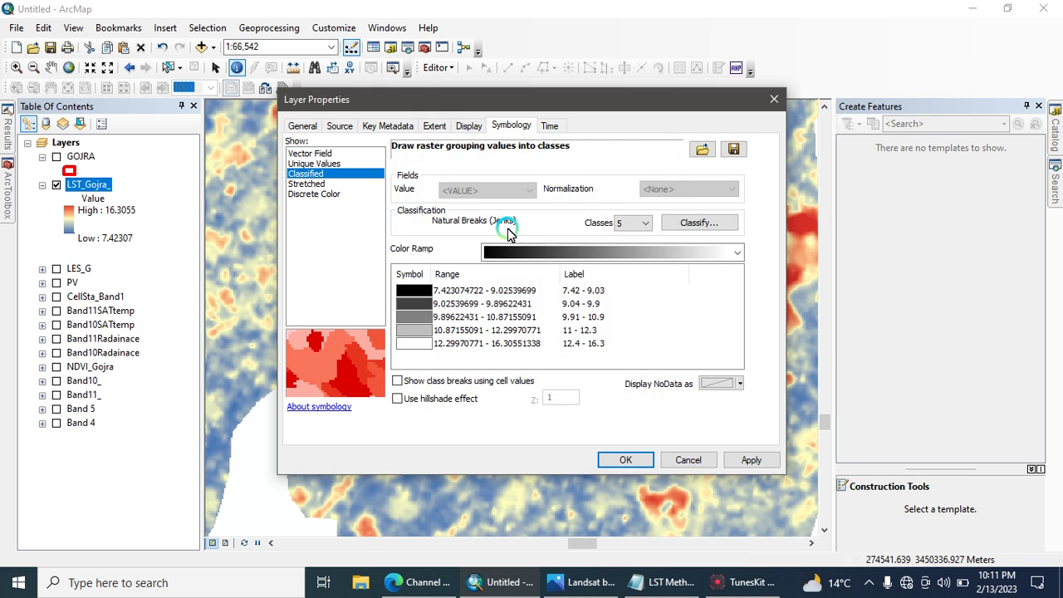
- Choose the blue-yellow-red color ramp for the LST_Gojra_ classes and apply the symbology
left_click(667, 248)
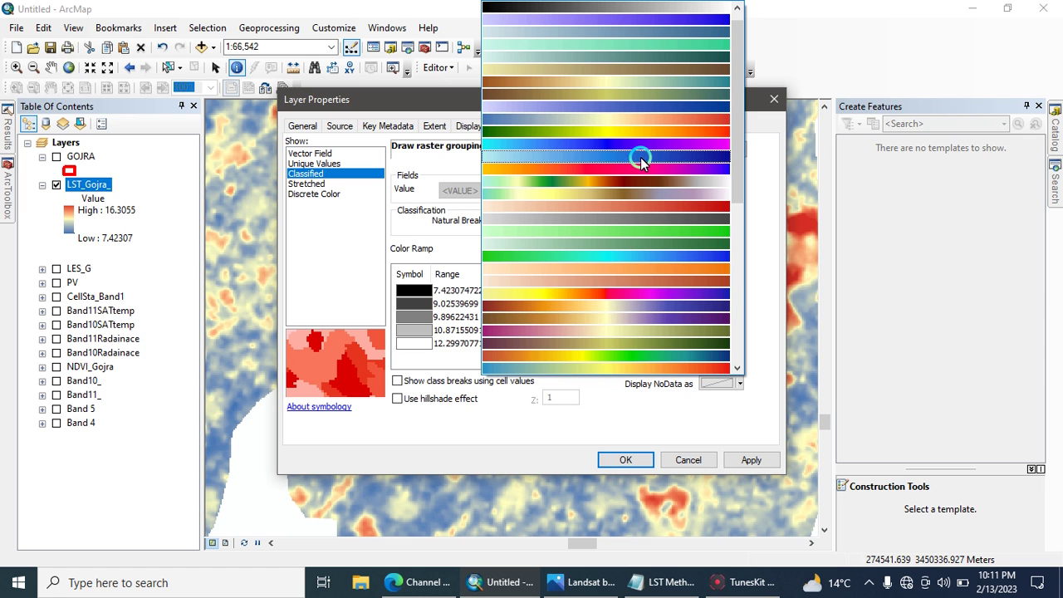
left_click(657, 368)
left_click(625, 460)
left_click(622, 462)
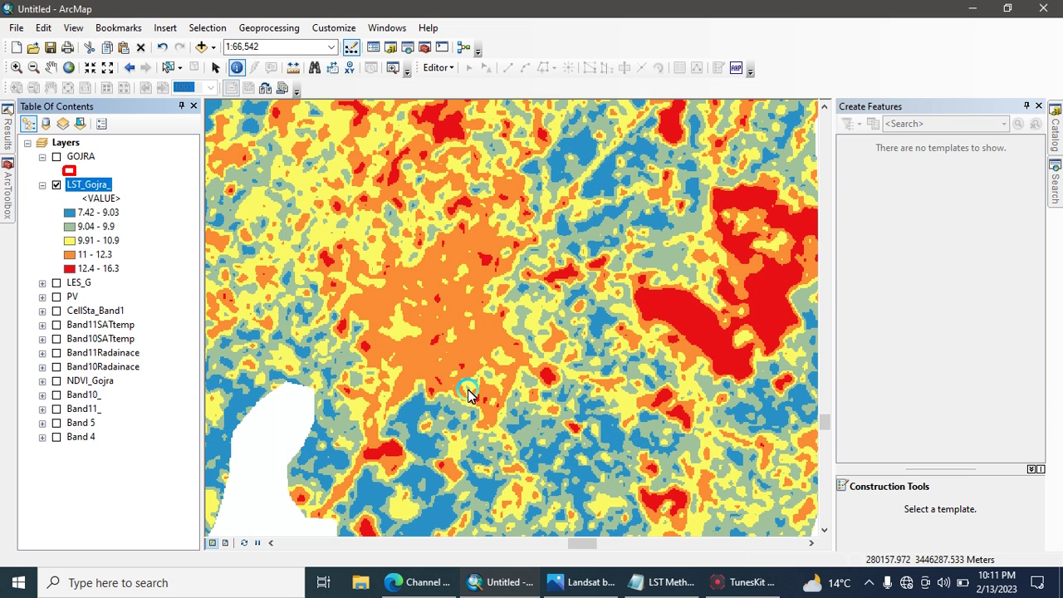
- Zoom to the full extent of LST_Gojra_ to review the classified temperature map
left_click(98, 185)
right_click(98, 184)
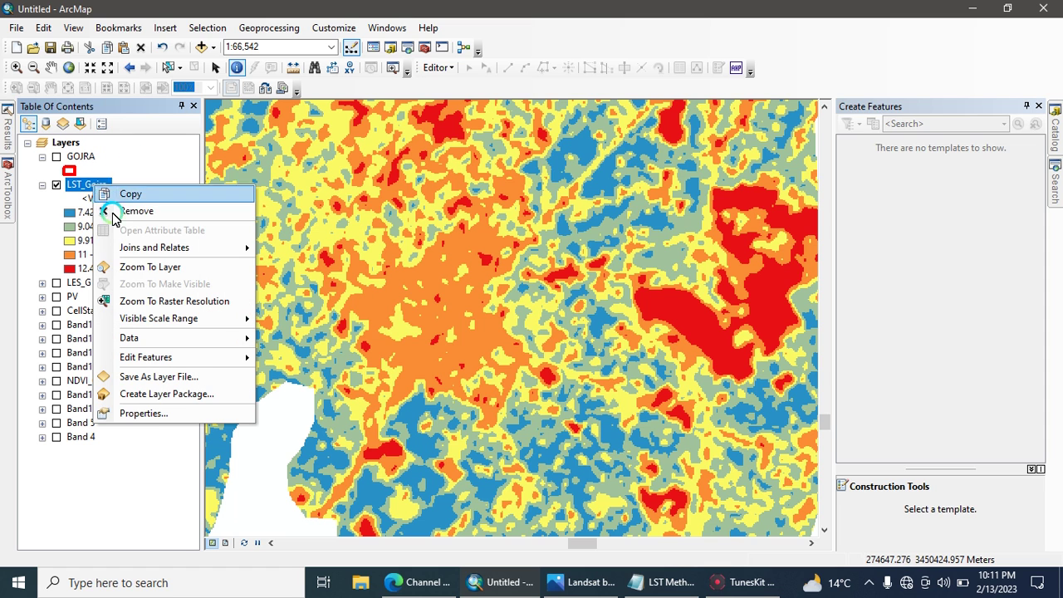
left_click(157, 265)
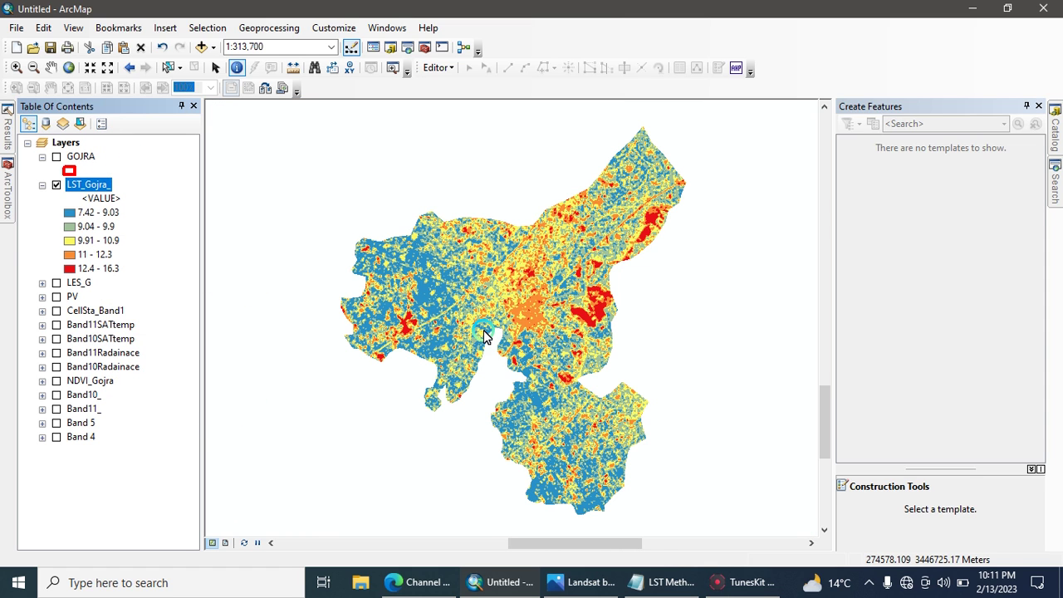
left_click(552, 254)
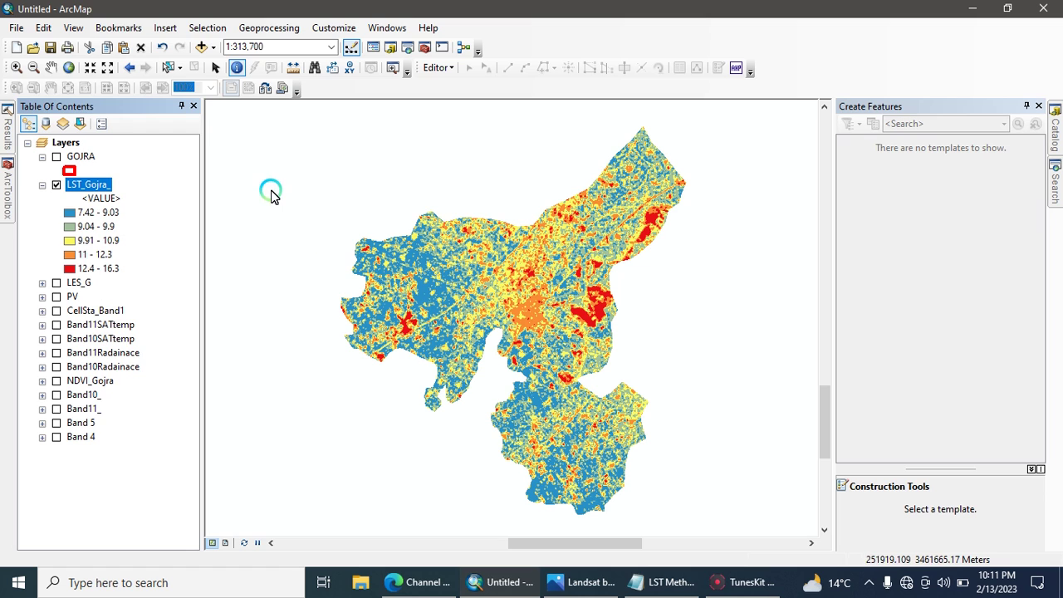